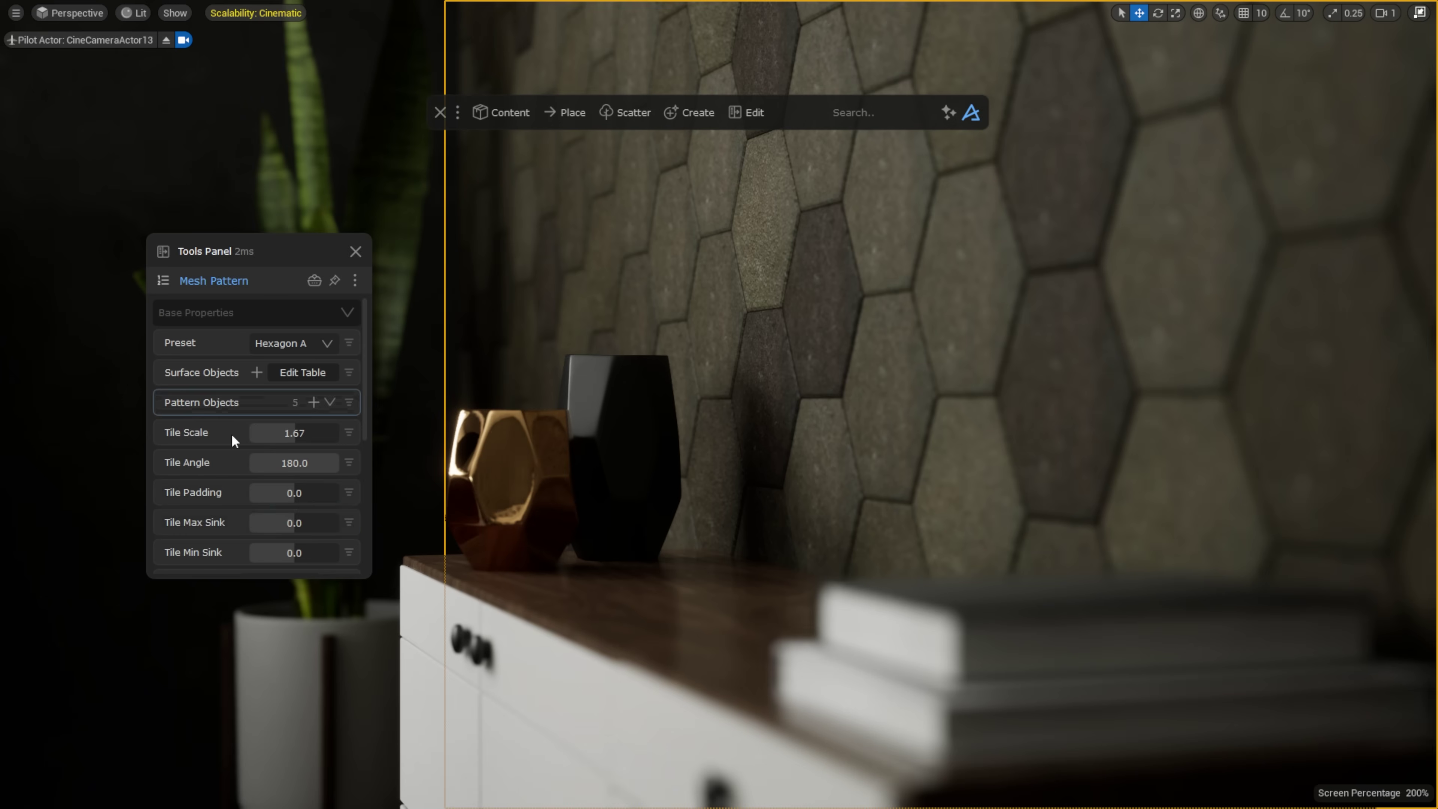
Step: Adjust the Tile Max Sink, Tile Min Sink and Breakup Scale of the hexagon tiles on the wall
click(327, 521)
click(324, 553)
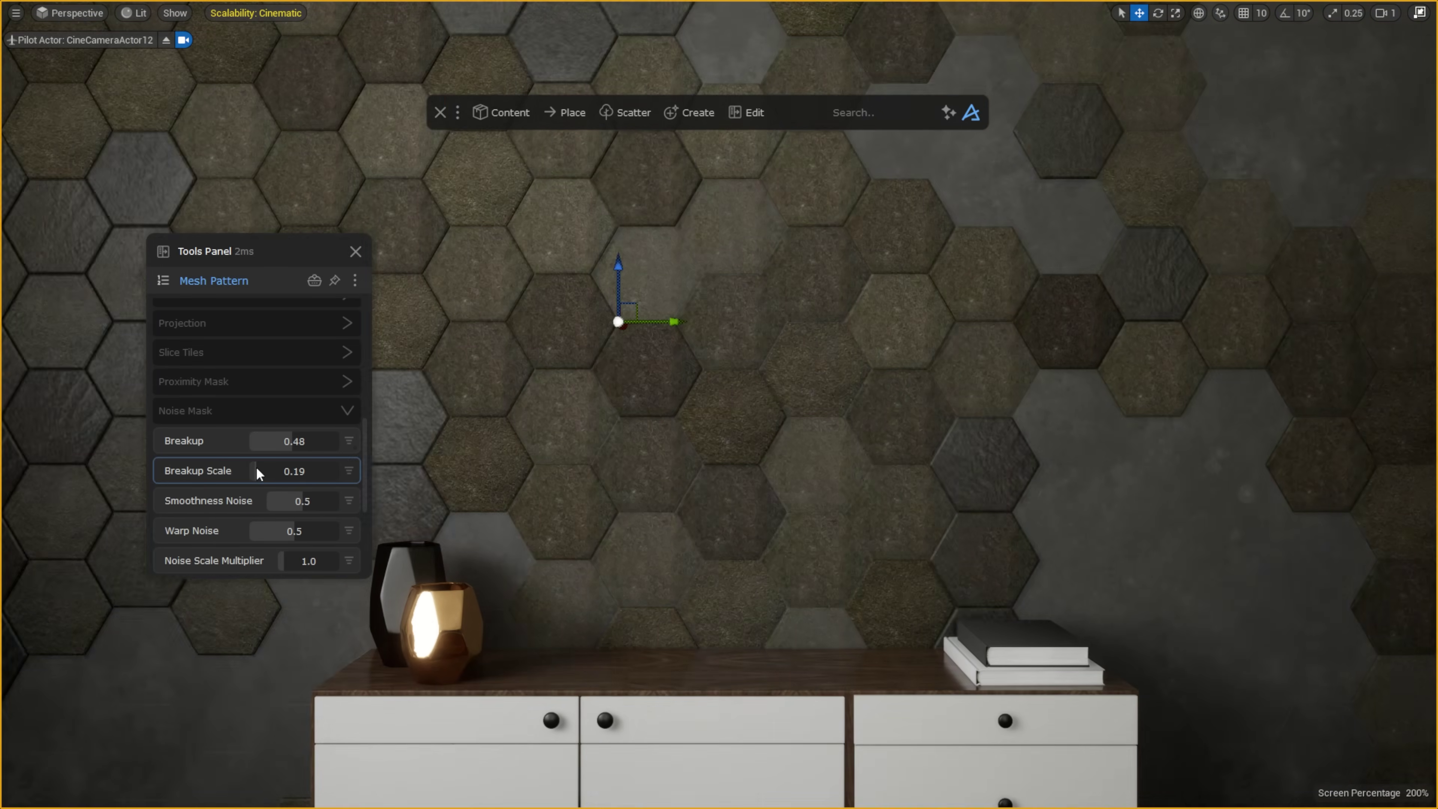
click(254, 466)
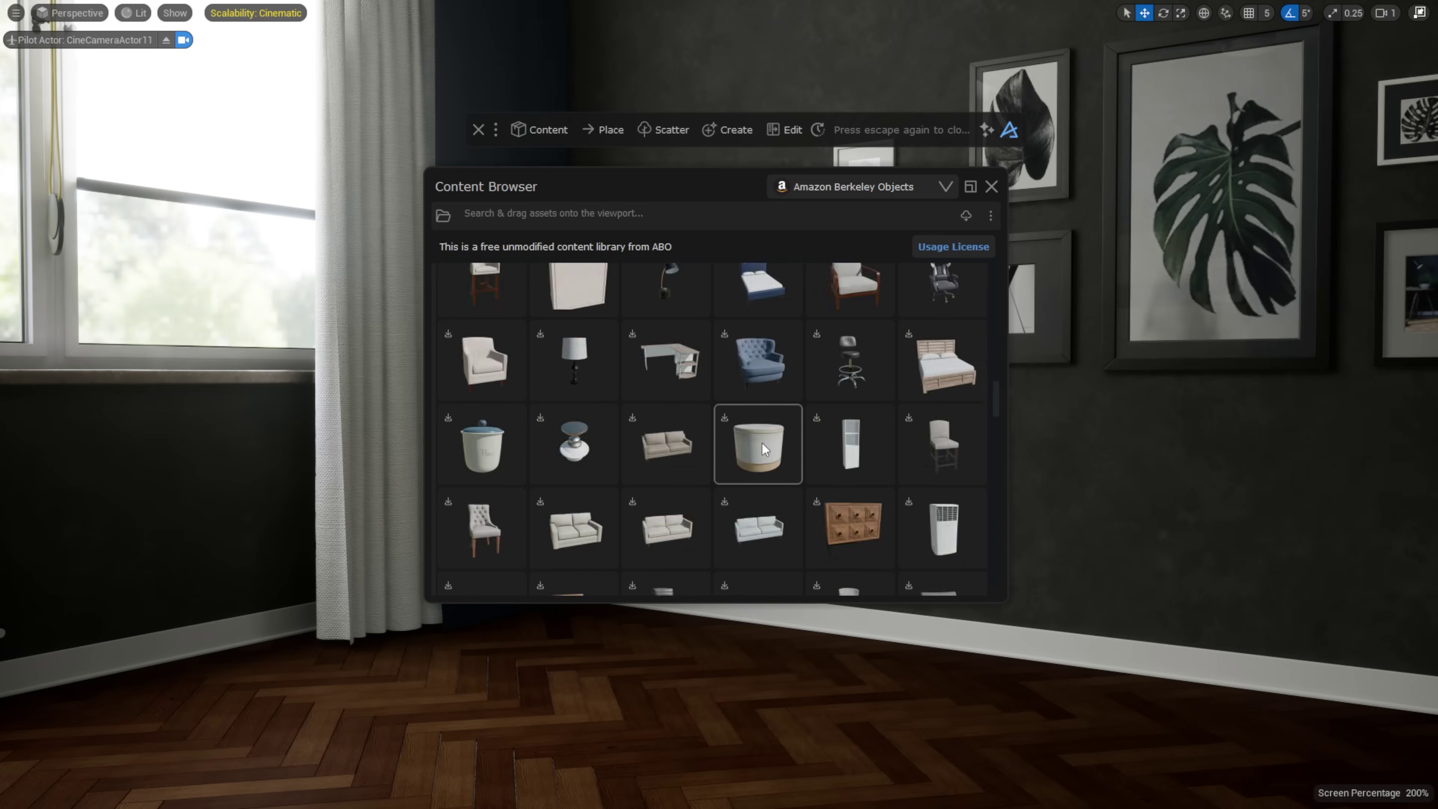
Step: Place the grey three-seat chaise sofa from the Amazon Berkeley Objects library on the wooden floor in the room corner
scroll(762, 443, down, 5)
click(667, 488)
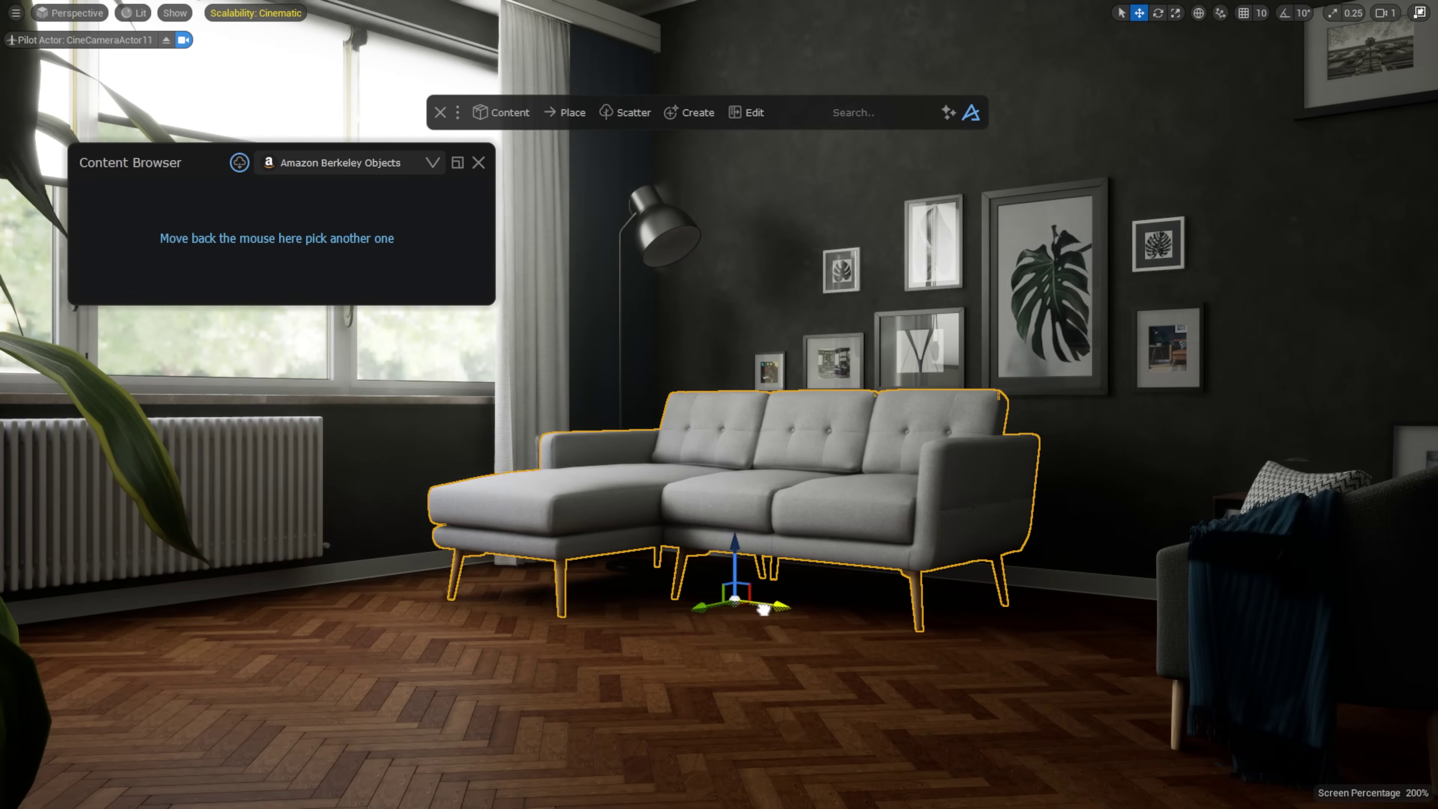
drag(764, 609, 770, 595)
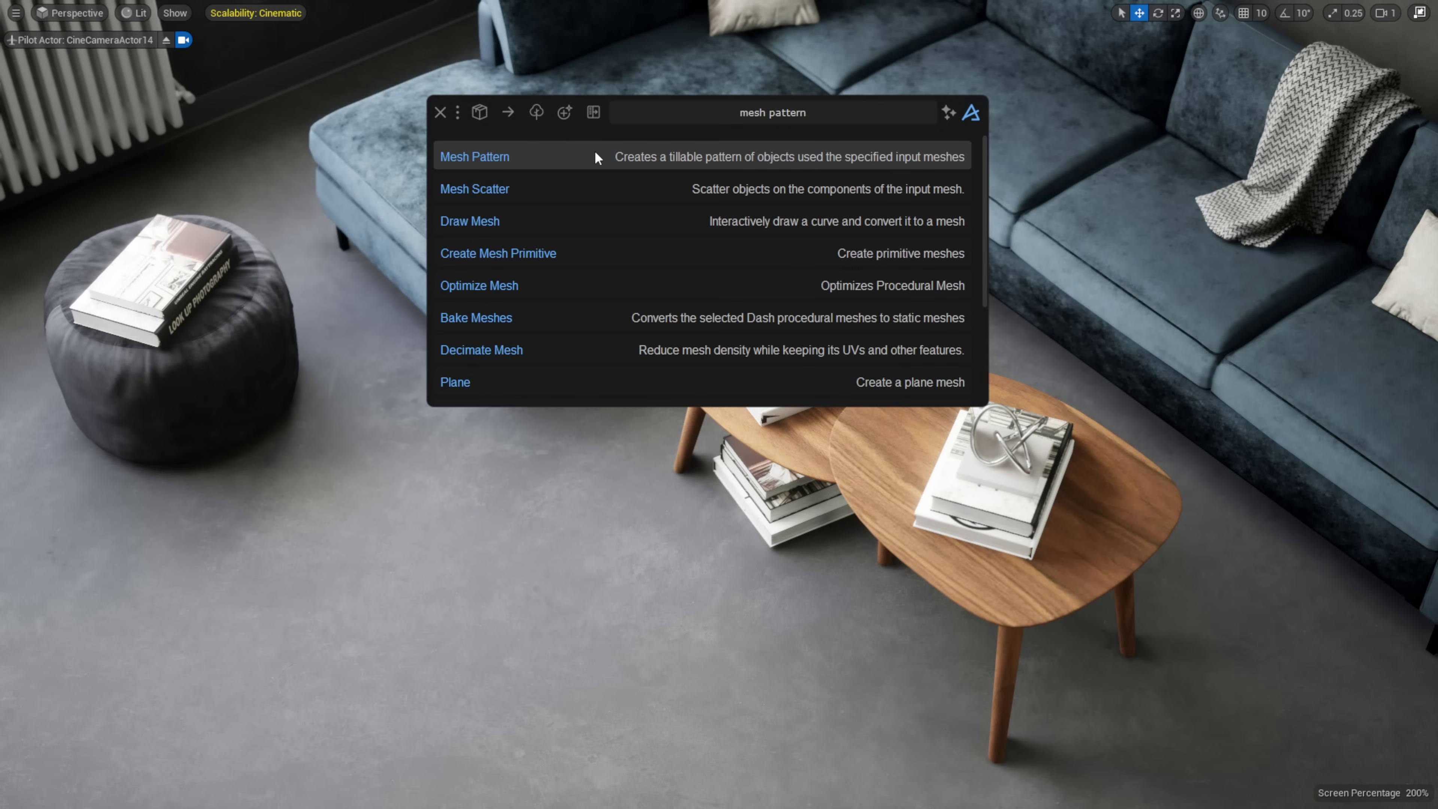
Step: Create a Mesh Pattern and assign the concrete floor as its surface object
click(594, 153)
drag(1336, 251, 1089, 211)
click(475, 490)
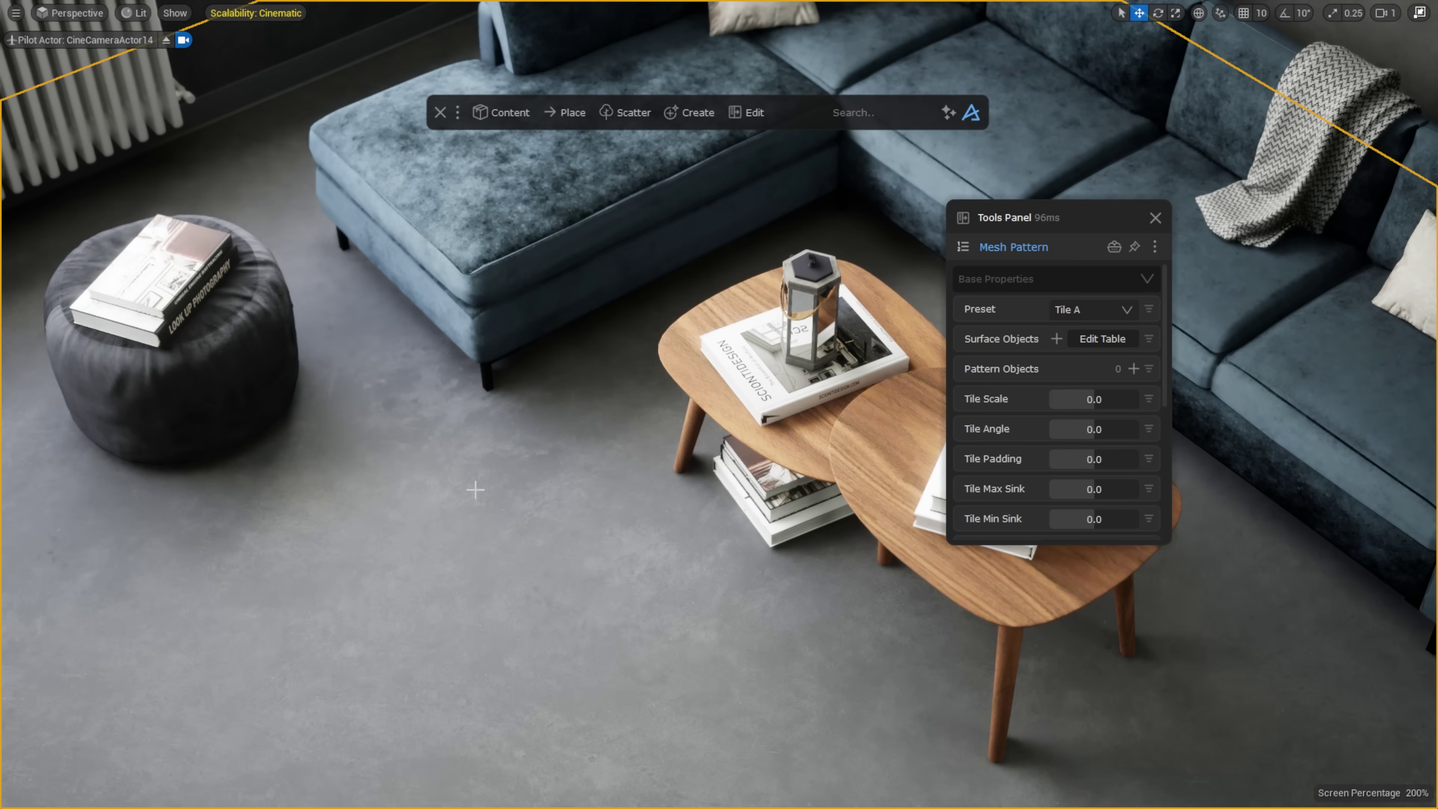
click(1057, 339)
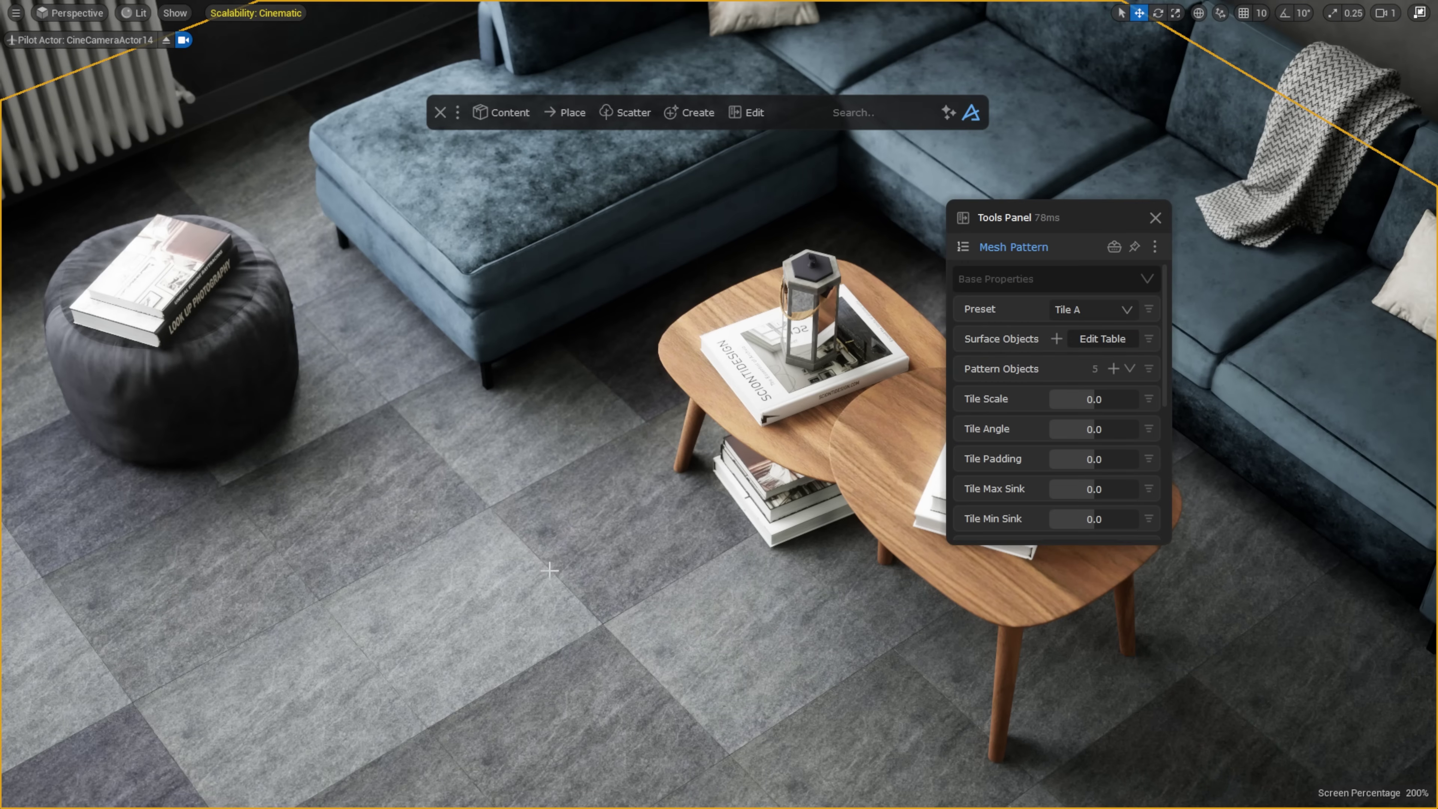
Step: Change the floor pattern to the Chevron A preset and set its Tile Scale to 53.33
click(1079, 308)
scroll(1094, 449, down, 3)
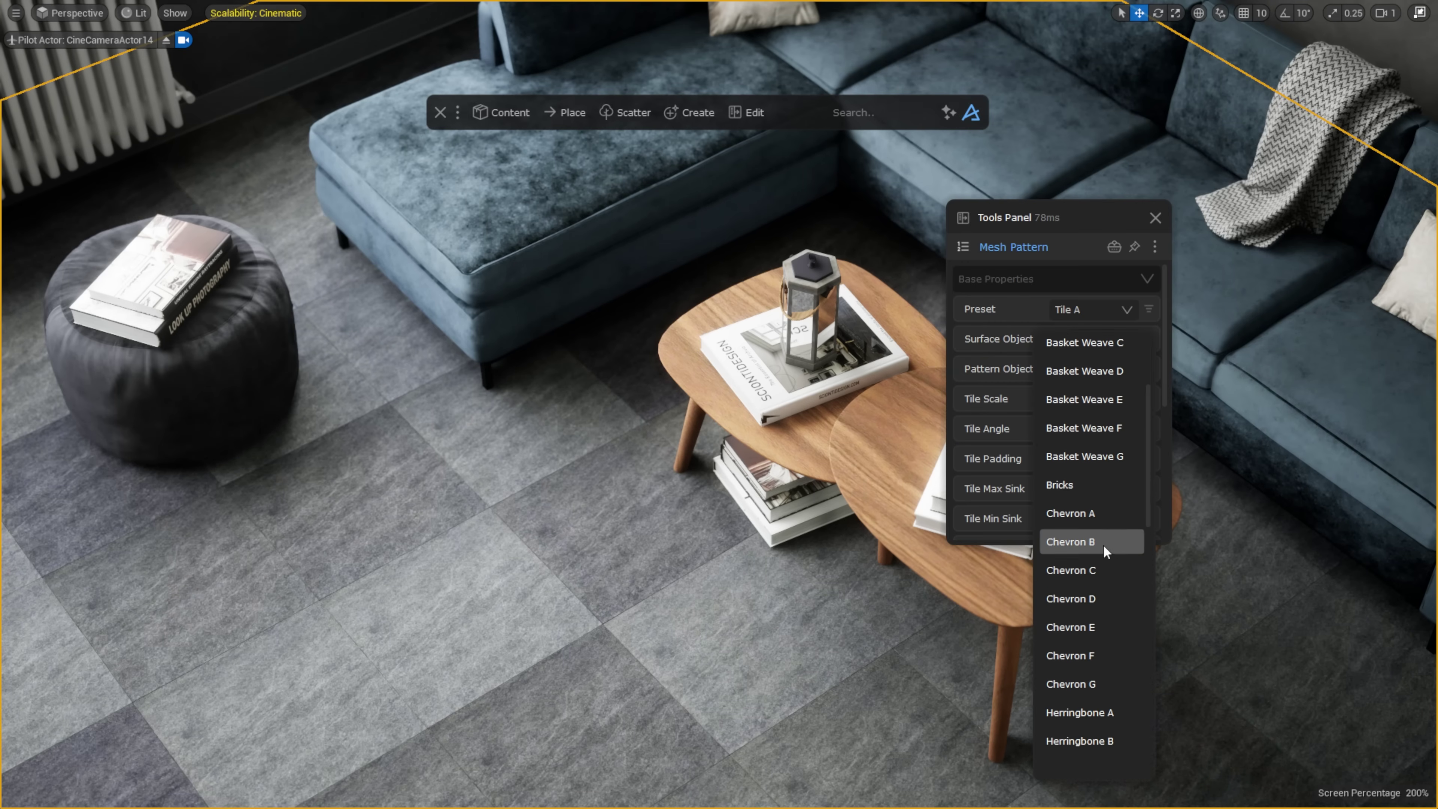
click(1098, 517)
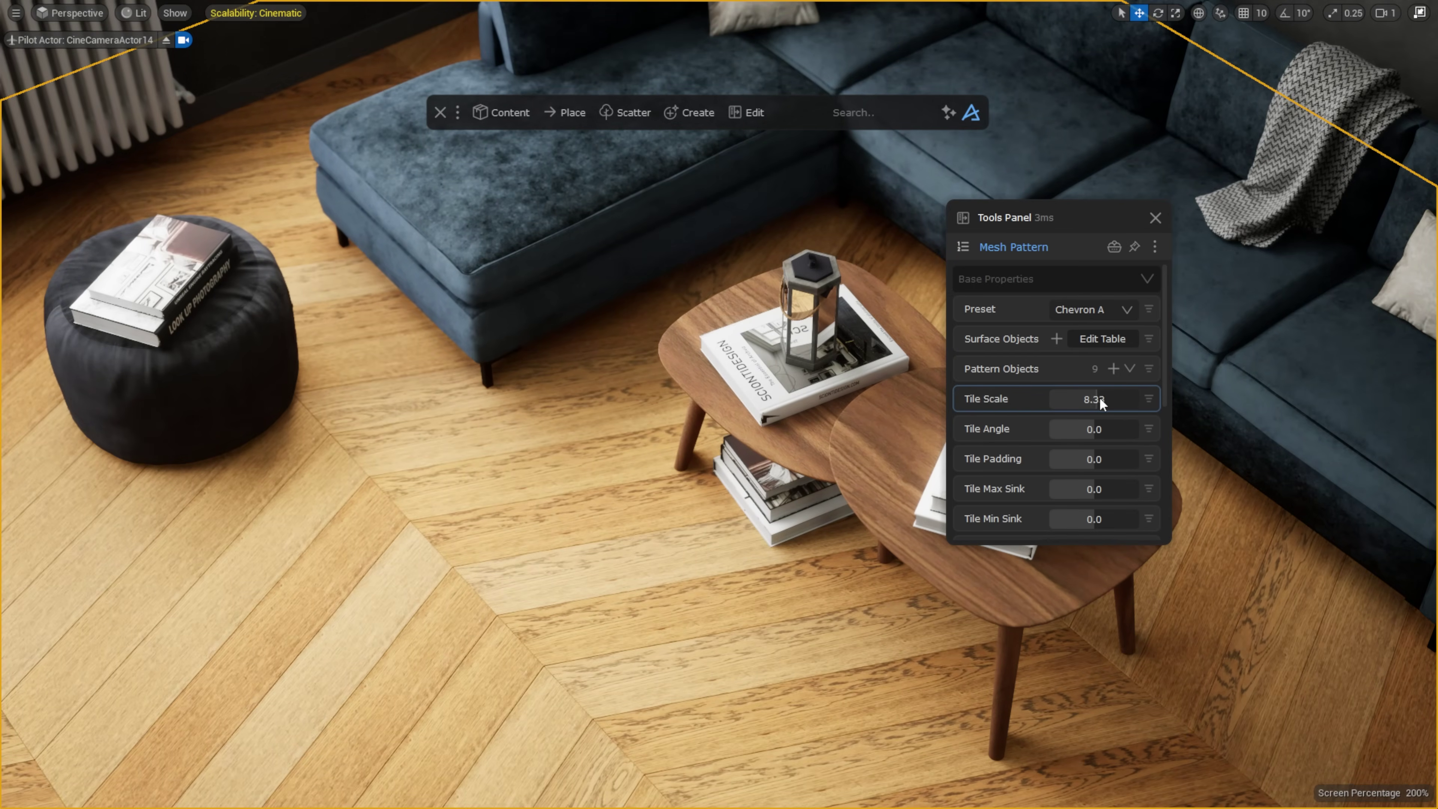
drag(1099, 396, 1118, 398)
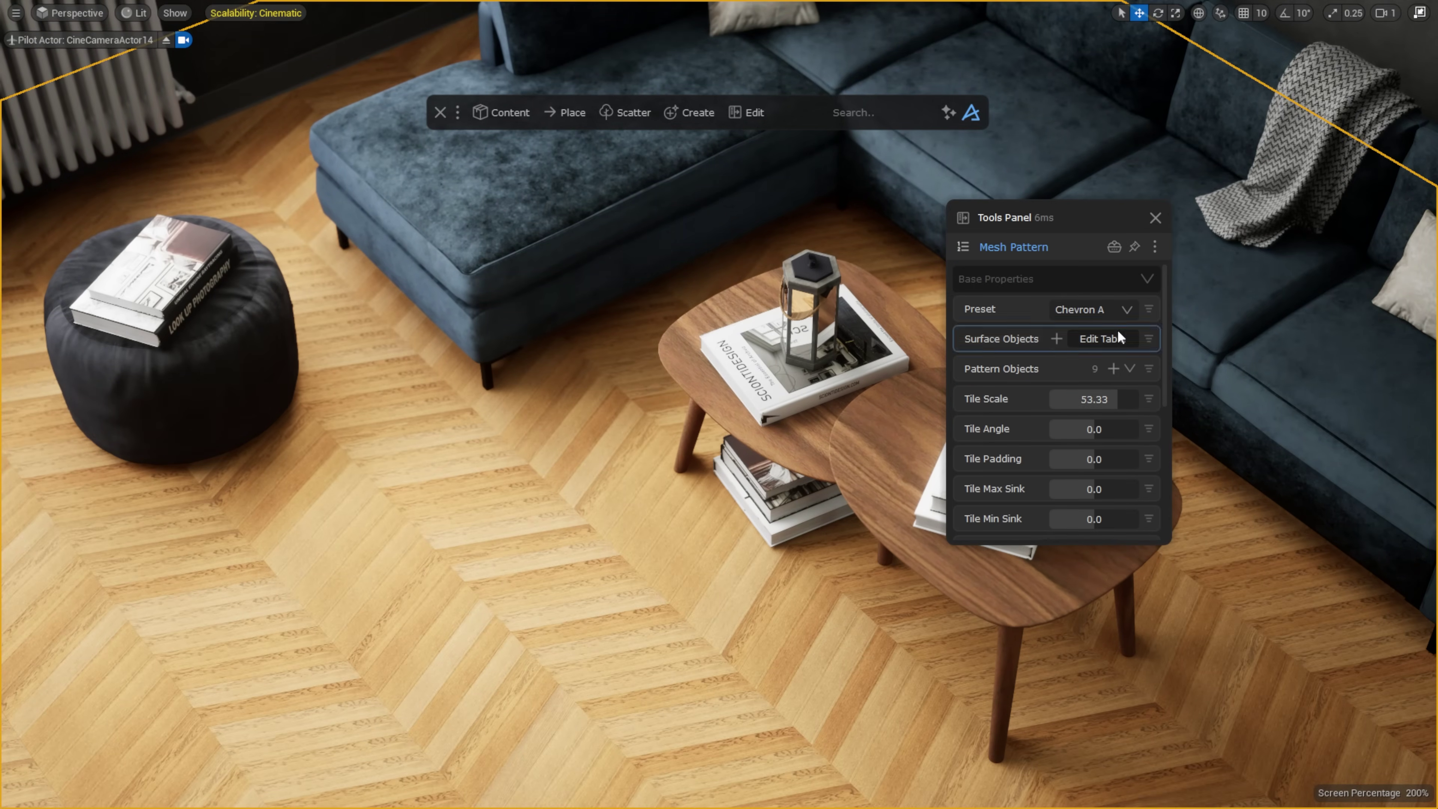
Step: Try the Herringbone B preset on the floor with a Tile Angle of 90, followed by the Herringbone E preset
click(1112, 306)
click(1076, 743)
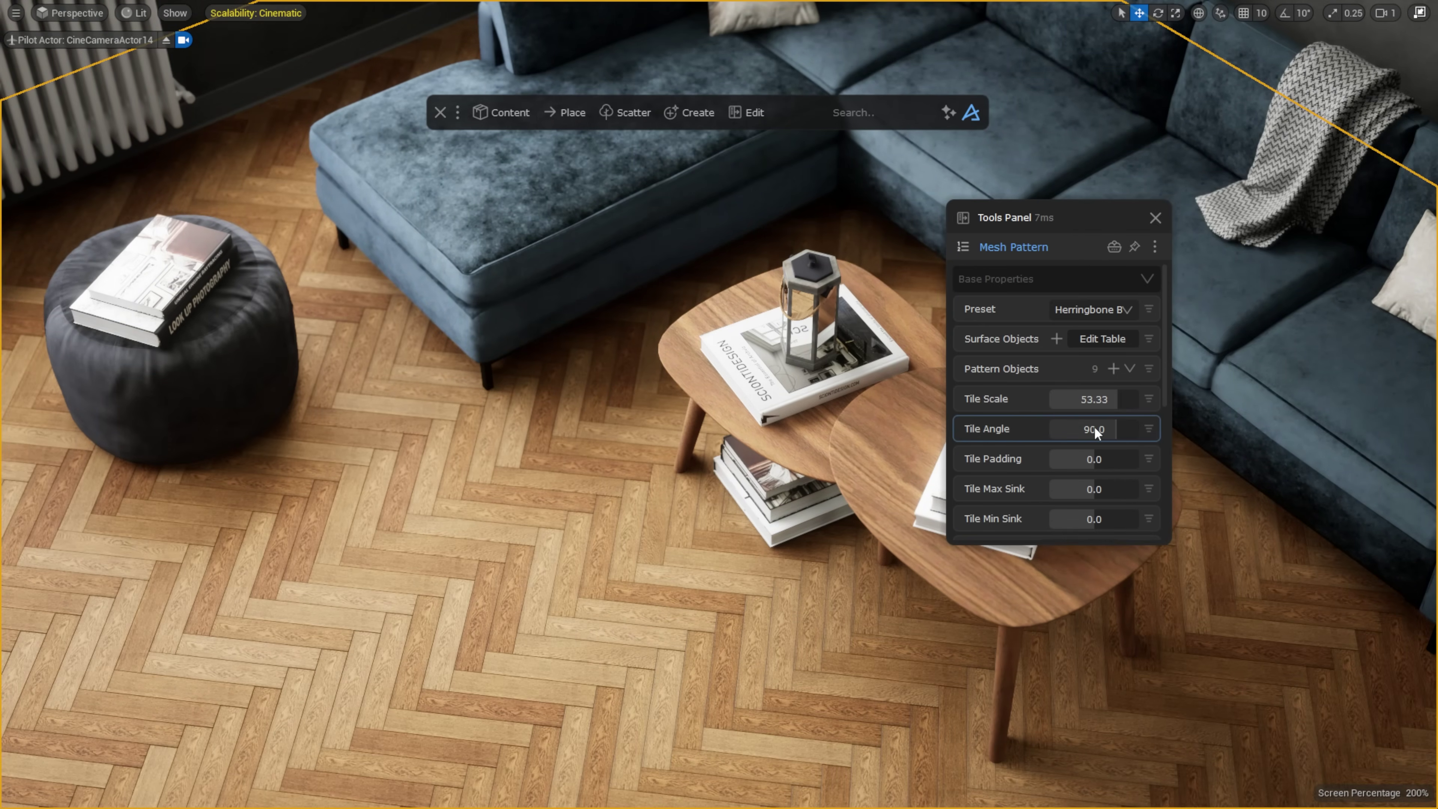
click(1092, 308)
scroll(1126, 529, down, 3)
click(1102, 640)
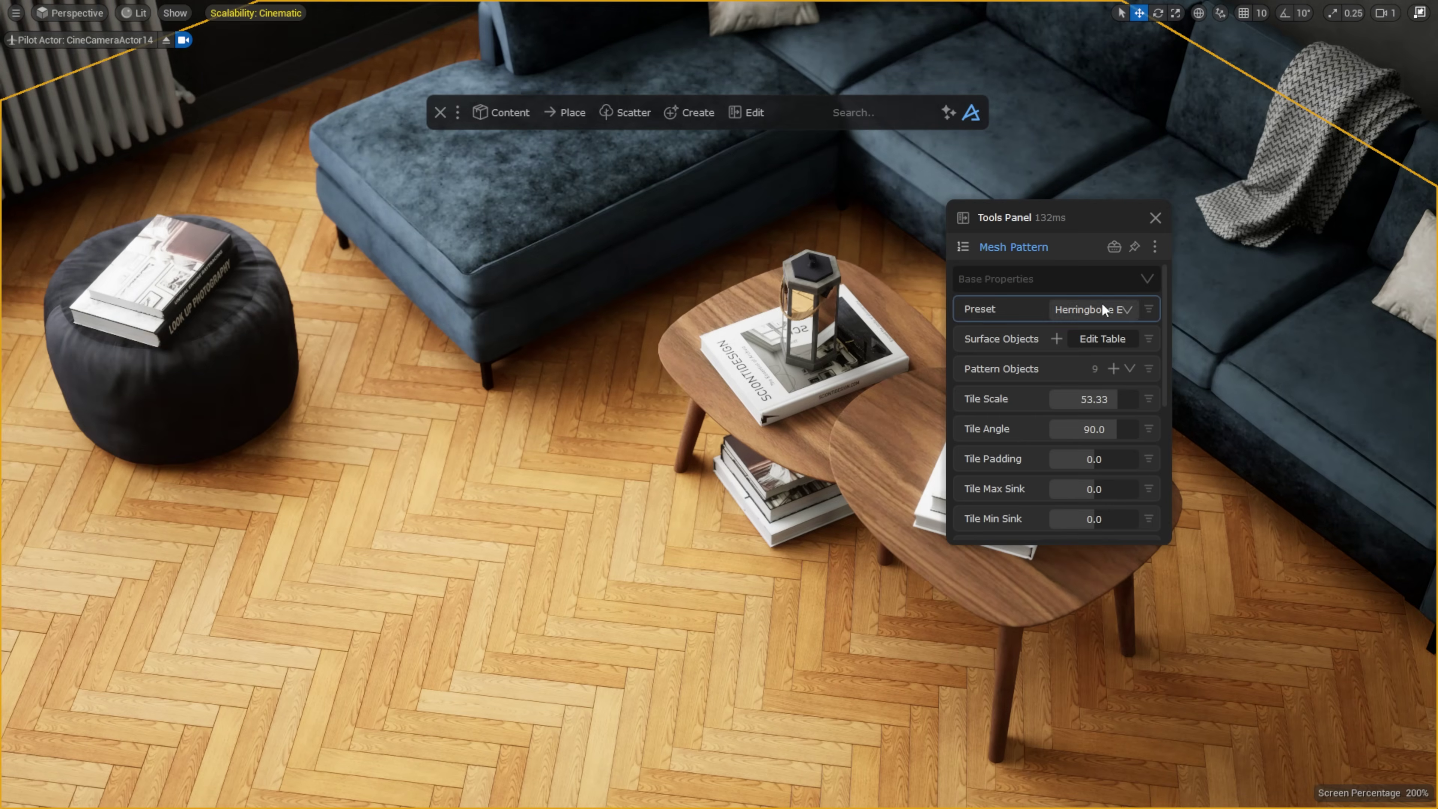
Step: Switch the floor pattern to the Chevron G preset
click(1094, 309)
scroll(1101, 545, down, 3)
click(1095, 714)
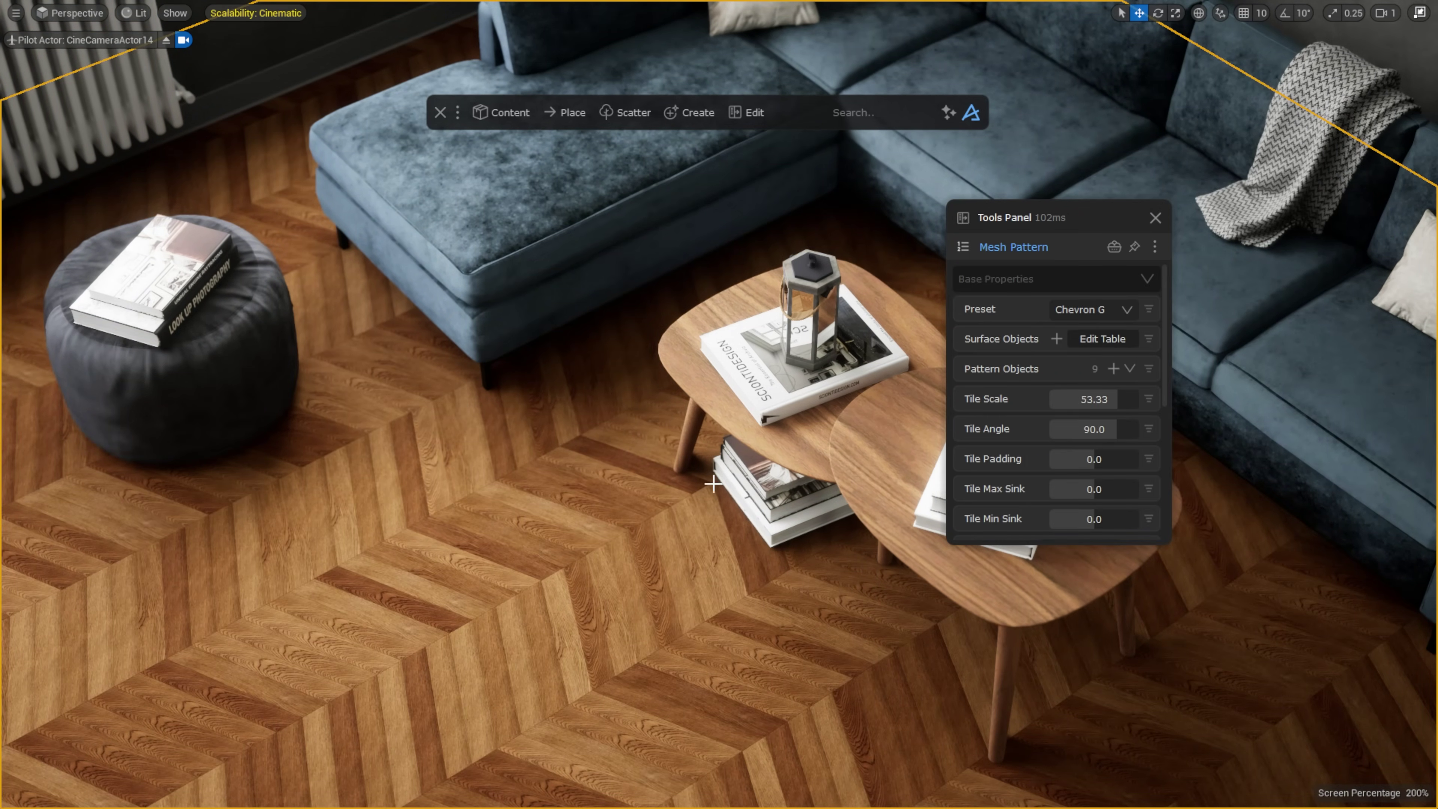
Step: Adjust the chevron floor's look with the Edit Material tool, setting Saturation to 0.22 and changing the Brightness
click(963, 247)
click(955, 315)
drag(958, 309, 998, 367)
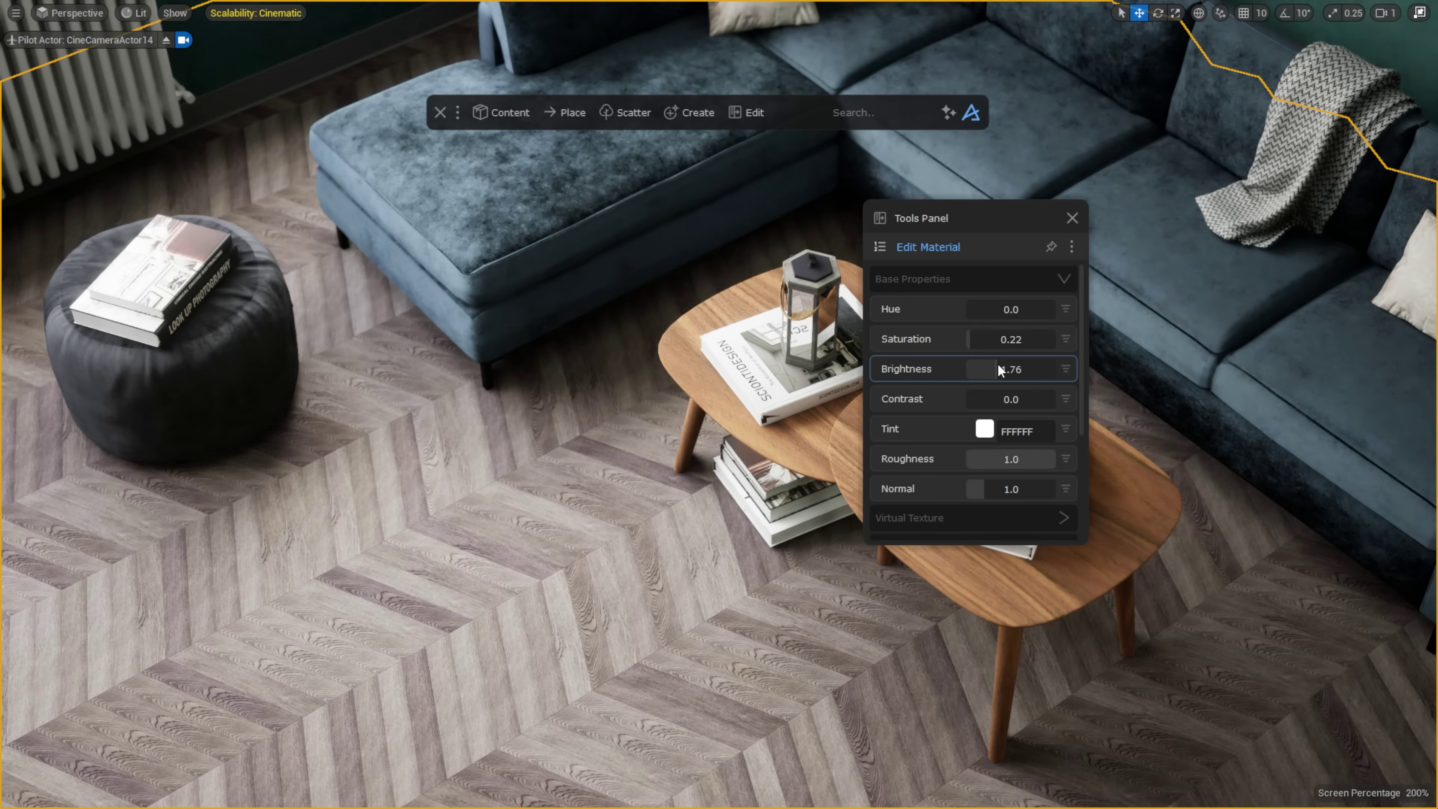
scroll(1032, 406, down, 2)
drag(1032, 412, 932, 414)
scroll(931, 414, down, 3)
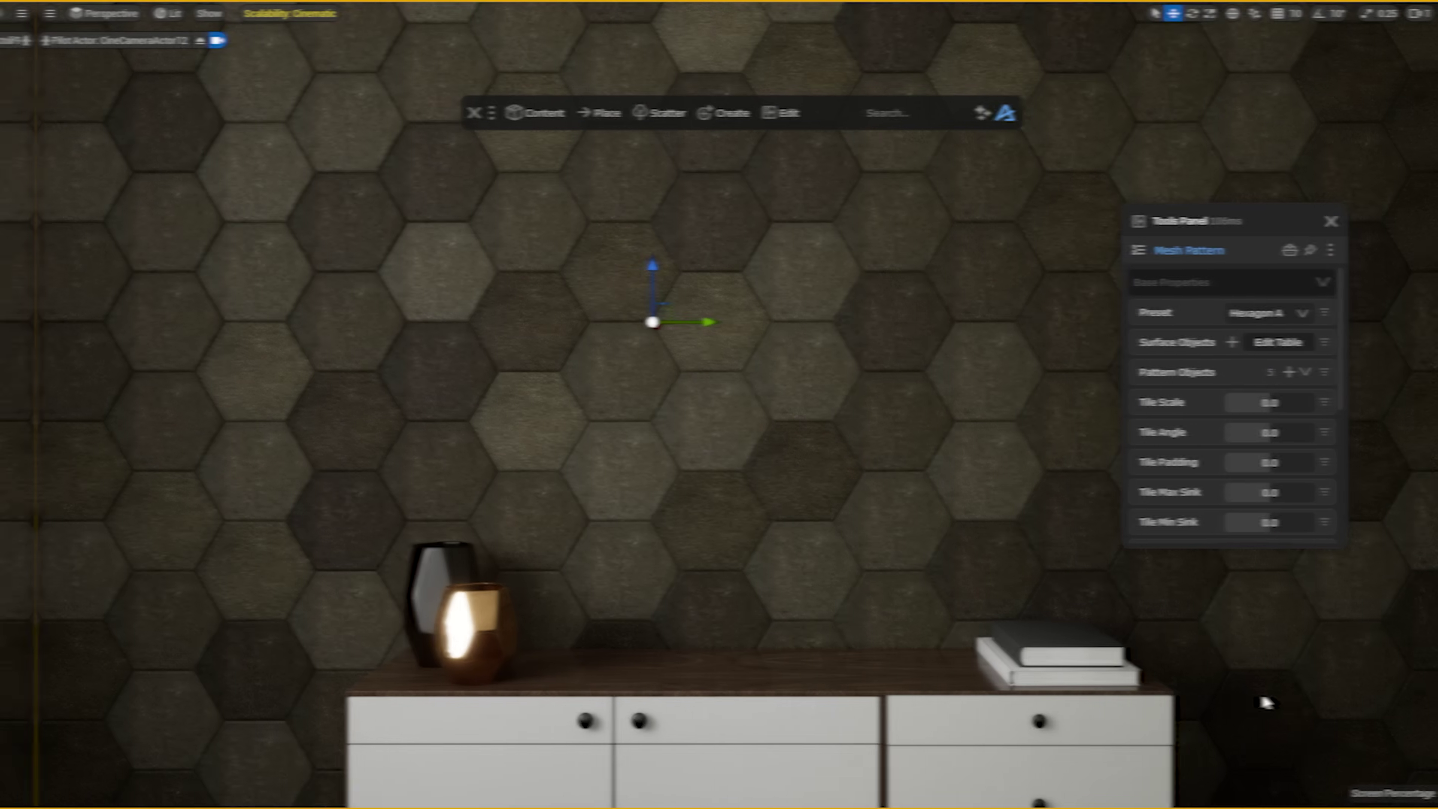
Step: Set the hexagon wall pattern's Tile Scale to 1.67, Tile Angle to 180, Tile Max Sink to 0 and Tile Min Sink to 0.29
drag(1240, 405, 1218, 459)
click(1241, 462)
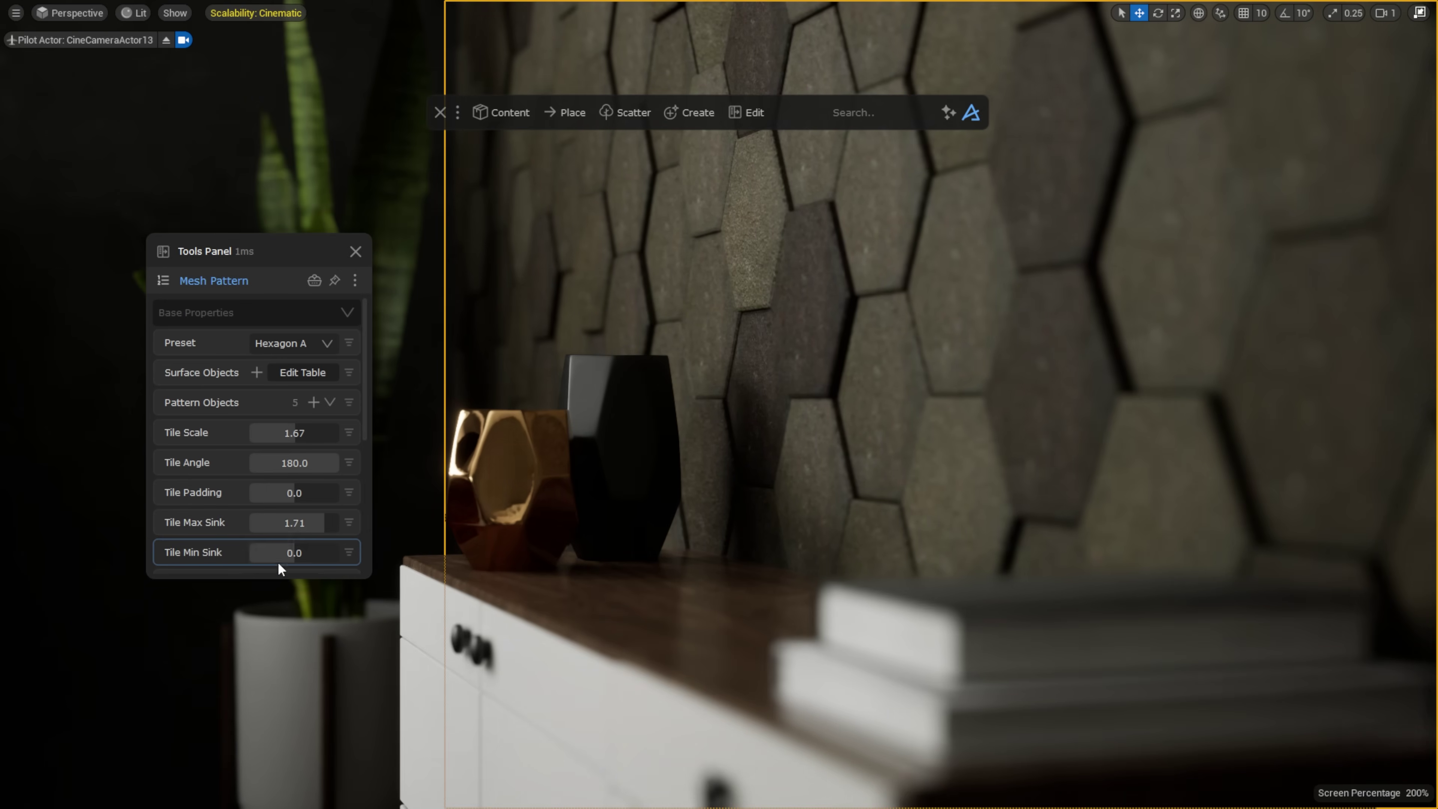
mouse_move(278, 559)
mouse_down()
mouse_move(253, 552)
mouse_move(286, 547)
mouse_up()
click(300, 522)
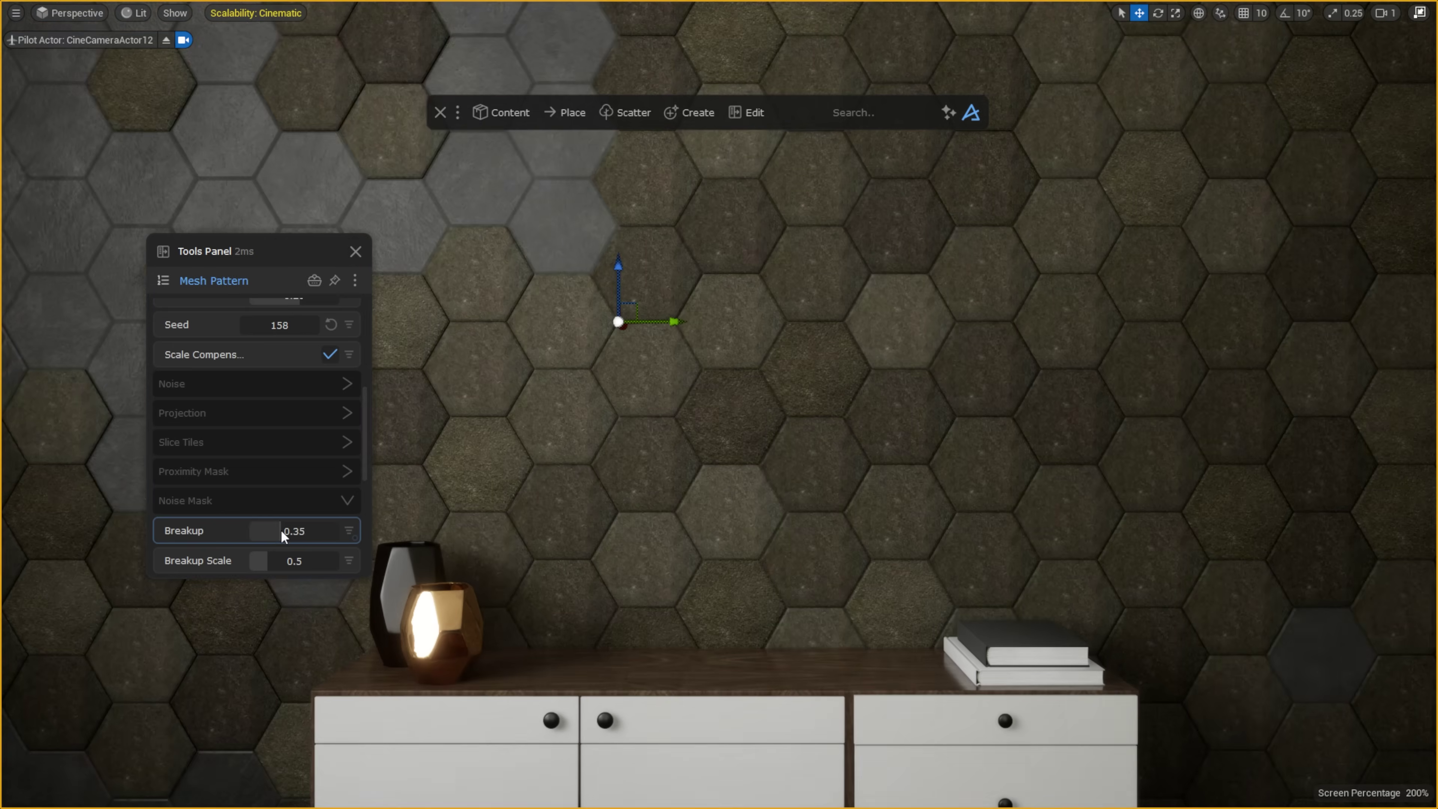
Step: Remove patches of wall tiles with the Noise Mask by setting Breakup to about 0.48 and lowering the Breakup Scale
drag(281, 529, 292, 522)
scroll(272, 499, down, 2)
drag(254, 475, 261, 467)
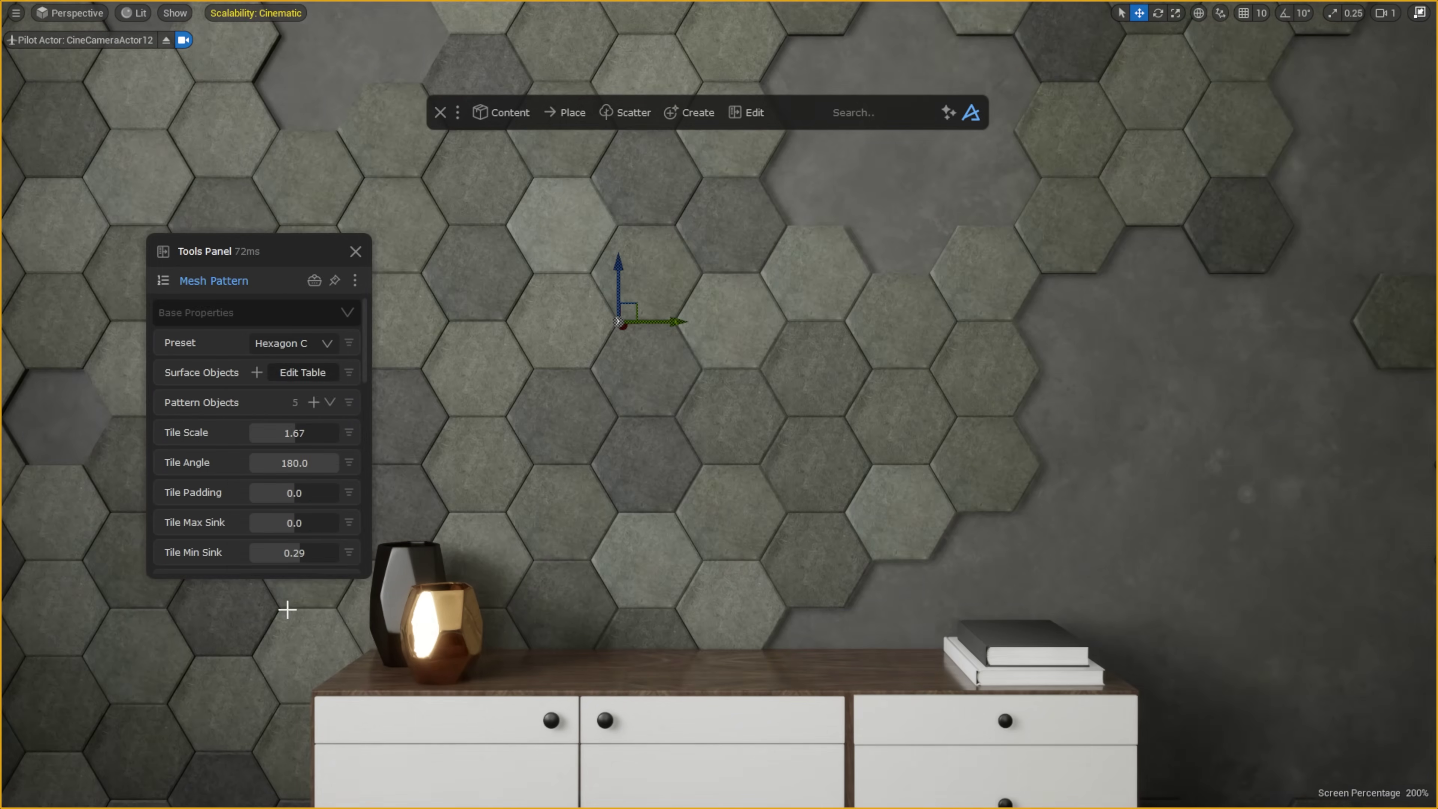
Step: Create a box mesh primitive in front of the hexagon wall
click(355, 251)
click(863, 114)
text(box)
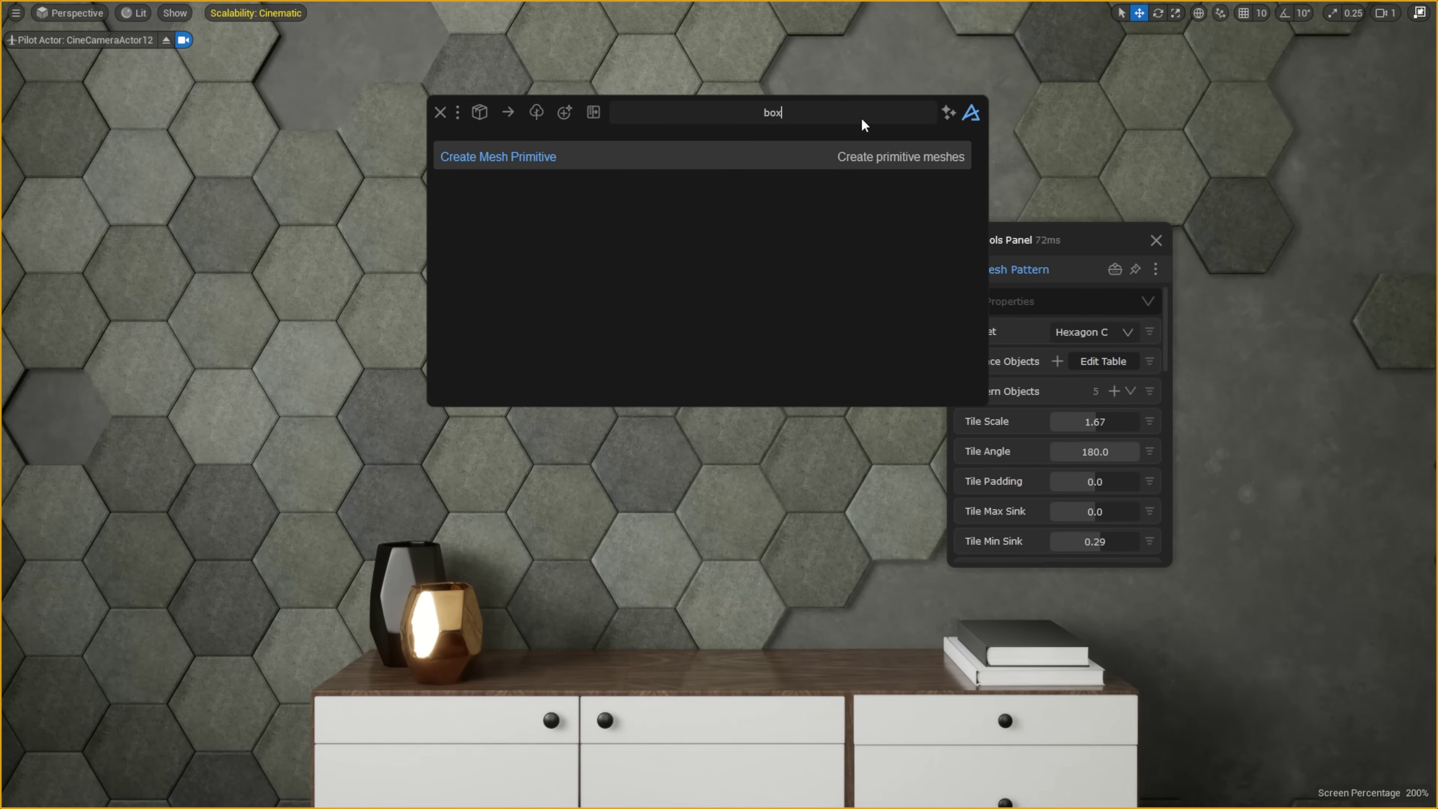
key(Return)
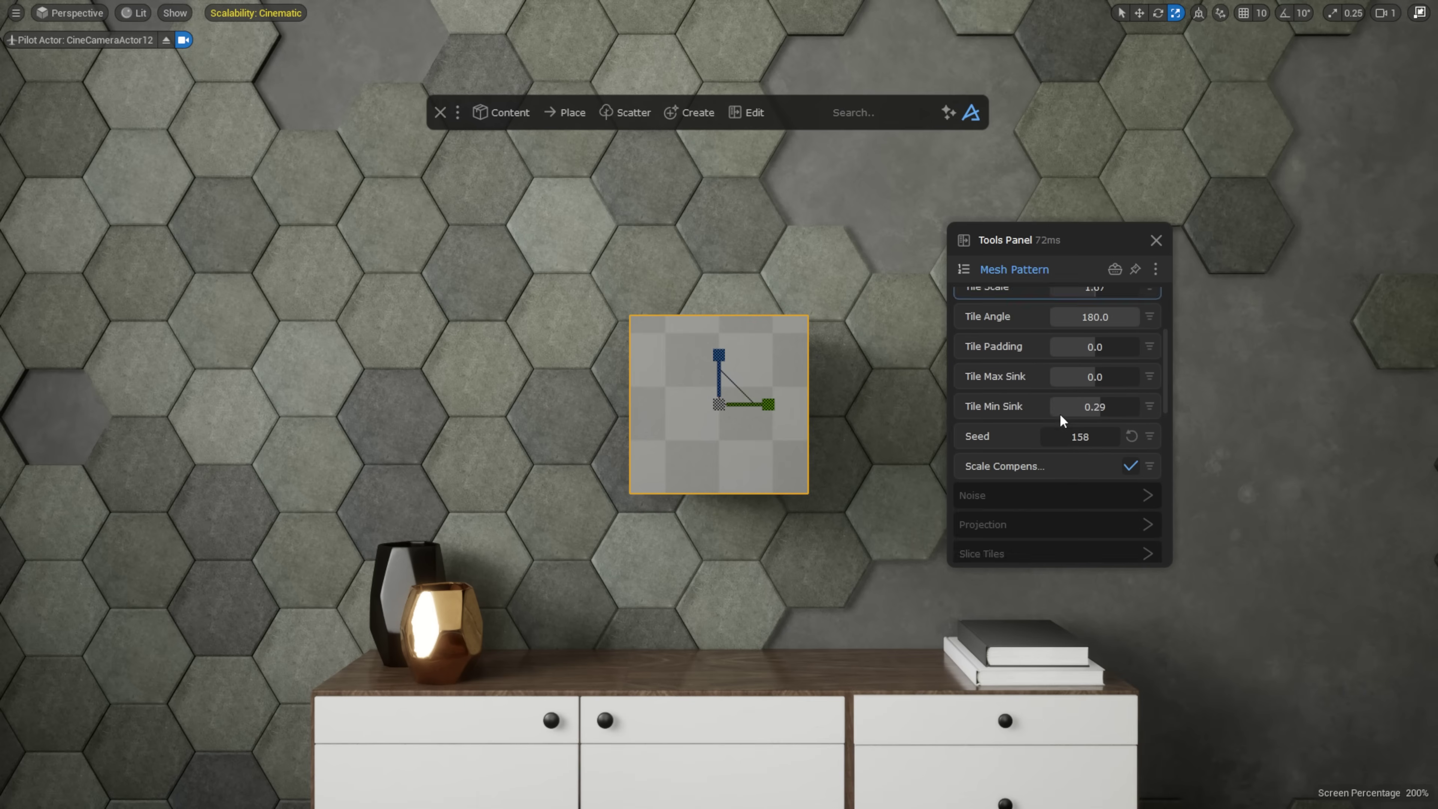
Step: Mask the wall tiles around the box with Object Masking at a Distance of 16.67, and shift the box sideways along the wall
scroll(1060, 415, down, 7)
click(1053, 432)
scroll(1057, 432, down, 1)
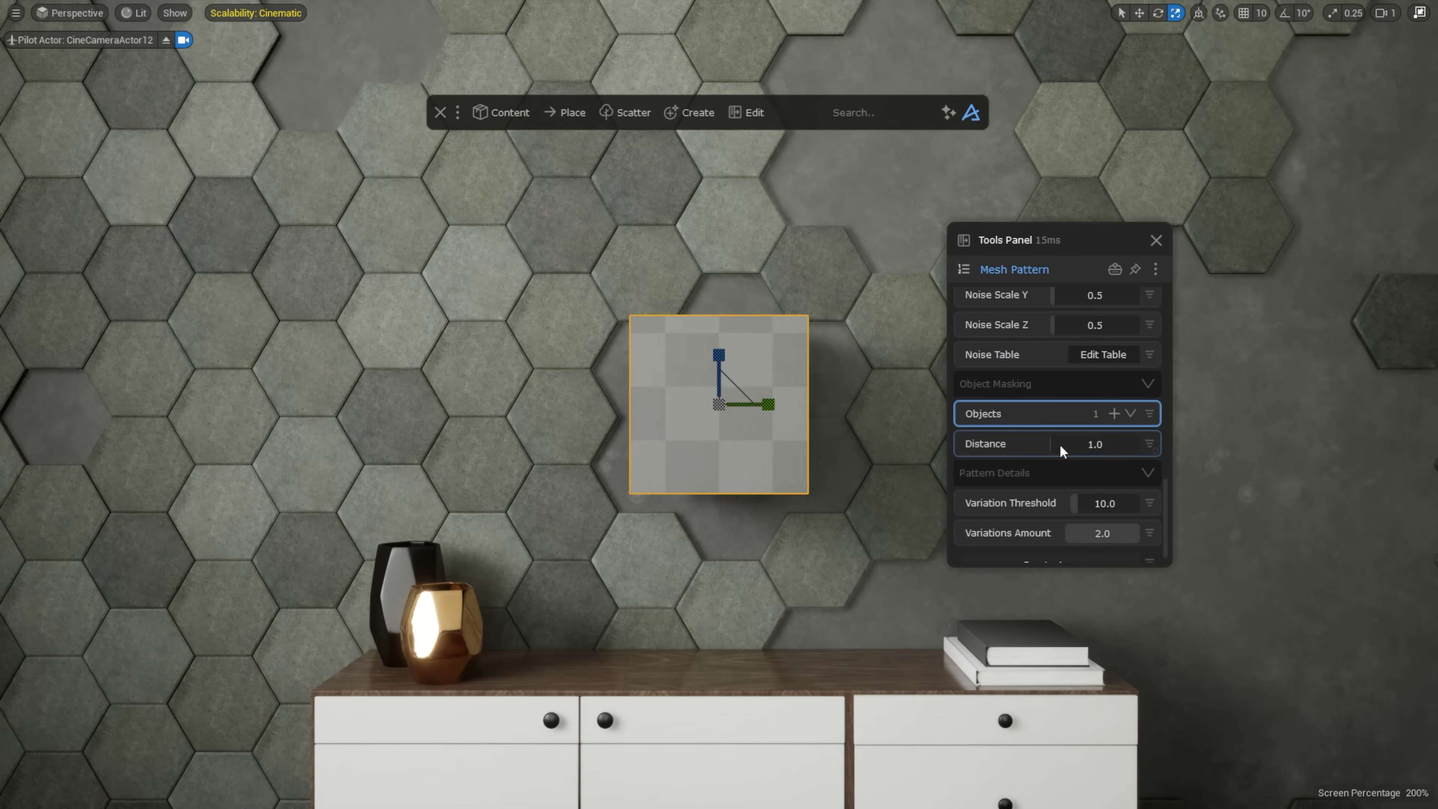
drag(1060, 444, 1066, 443)
key(w)
drag(747, 404, 676, 363)
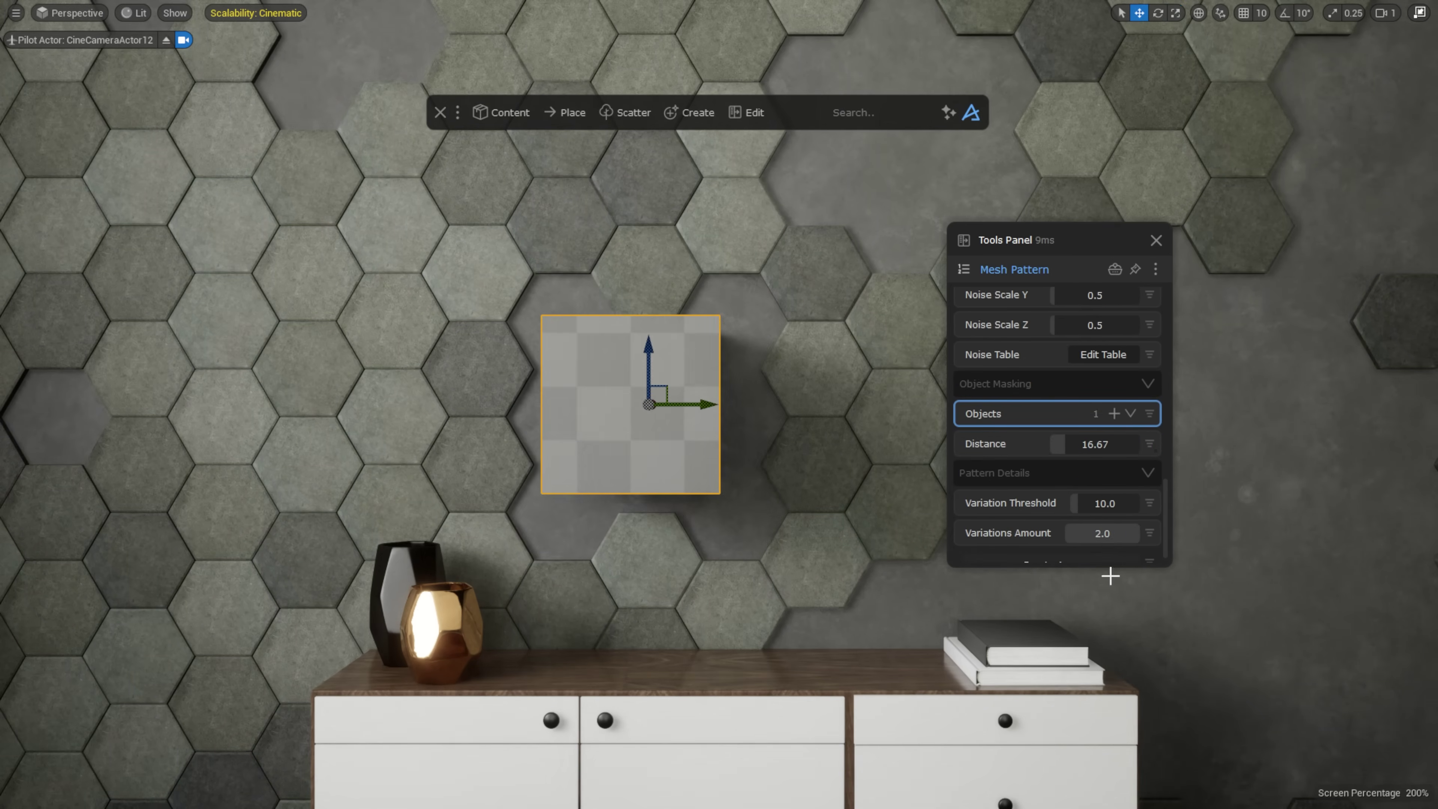
Step: Invert the object mask so only tiles near the box remain, increase its Distance, and hide the box after moving it along the wall
click(1150, 445)
click(1134, 540)
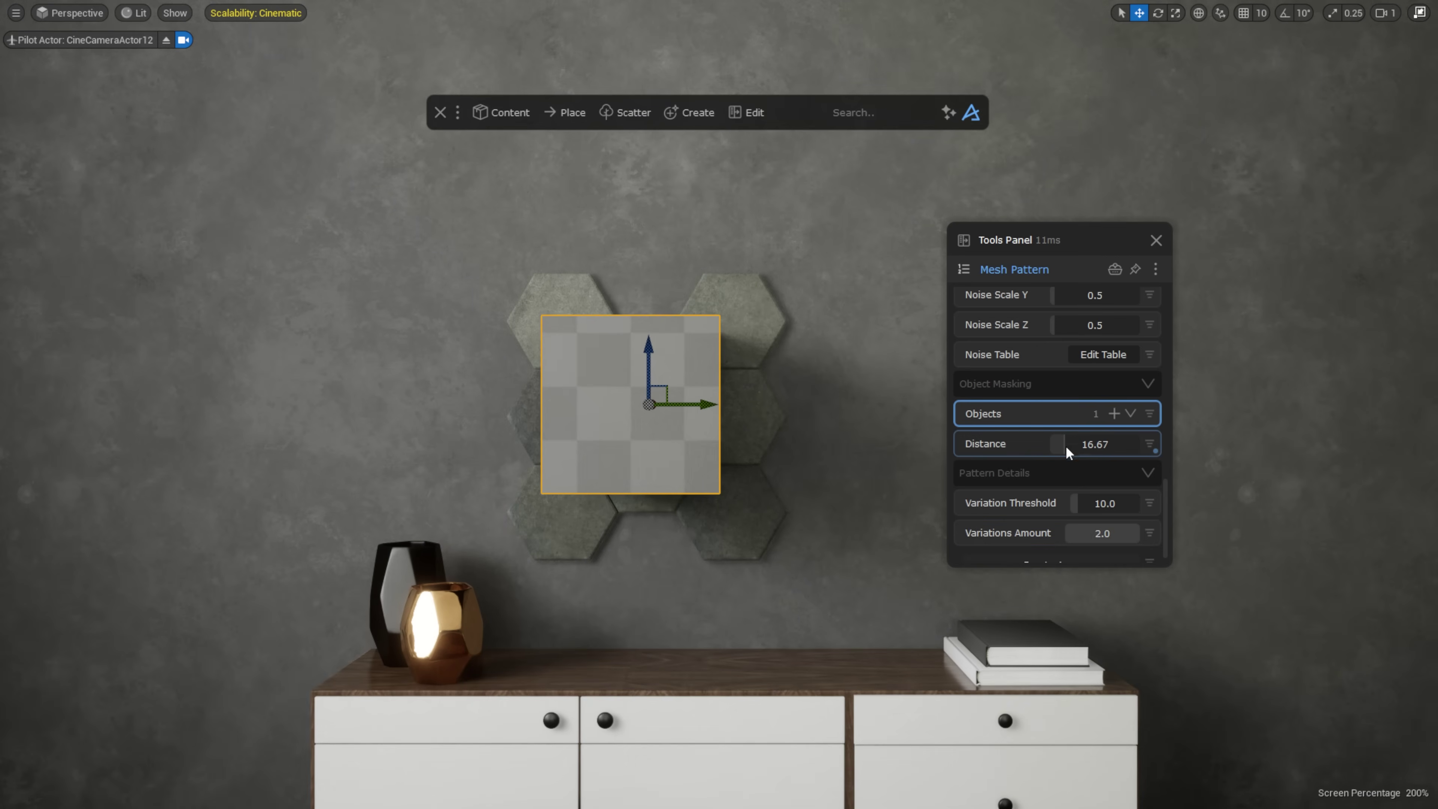
drag(1066, 447, 1085, 445)
drag(679, 404, 378, 367)
key(h)
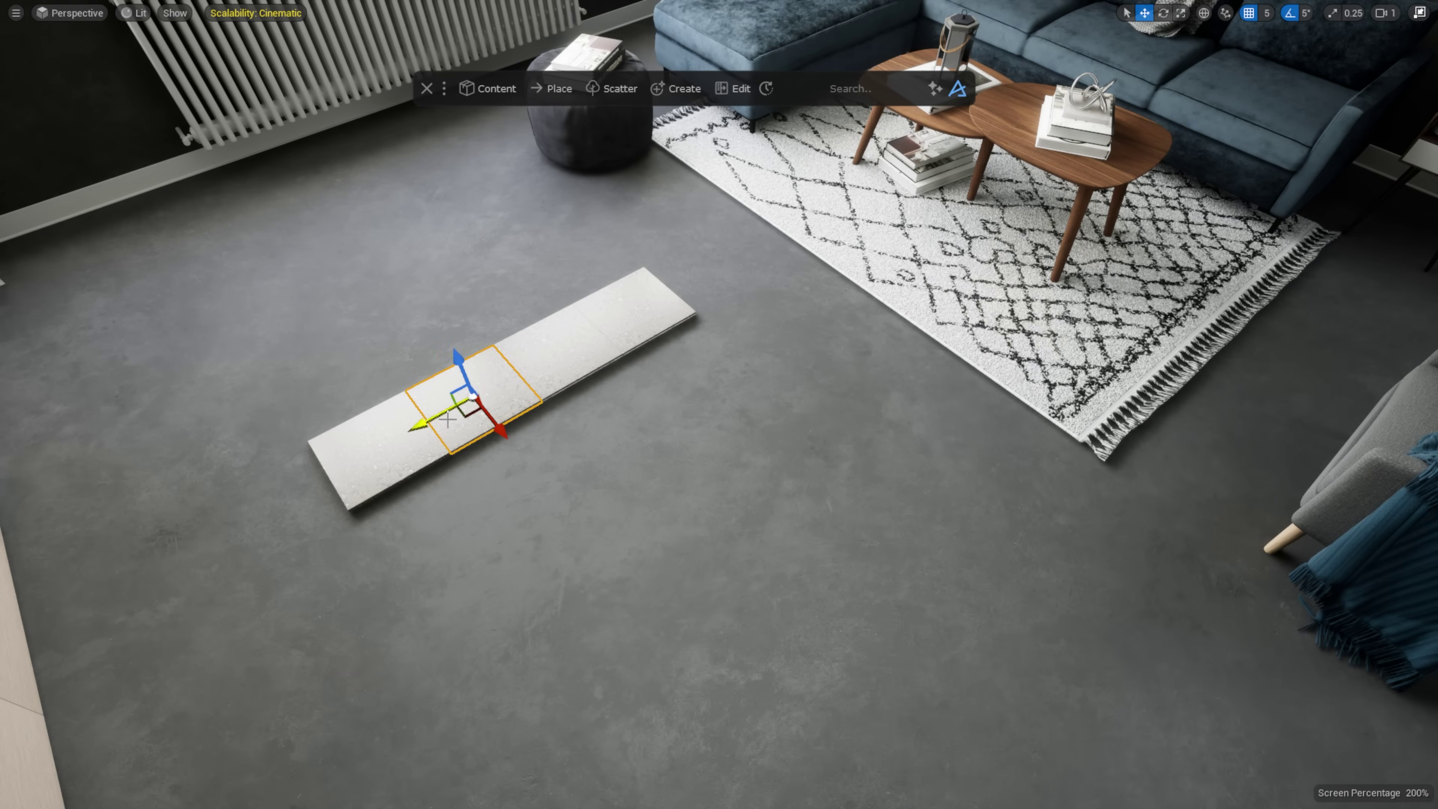
Step: Arrange four tiles in a row on the concrete floor and use them as the pattern objects of a new Mesh Pattern
drag(447, 419, 532, 380)
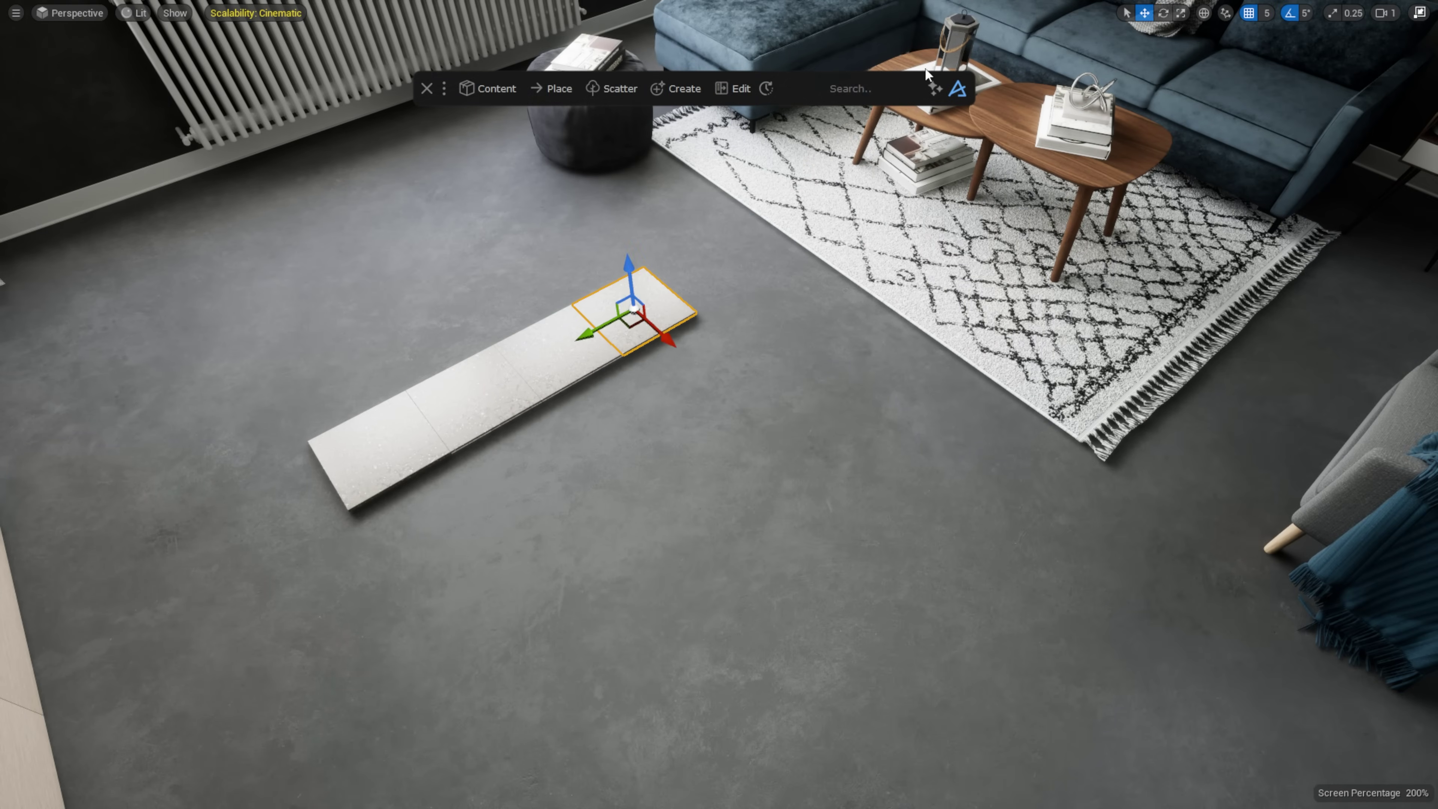
click(895, 92)
text(mesh)
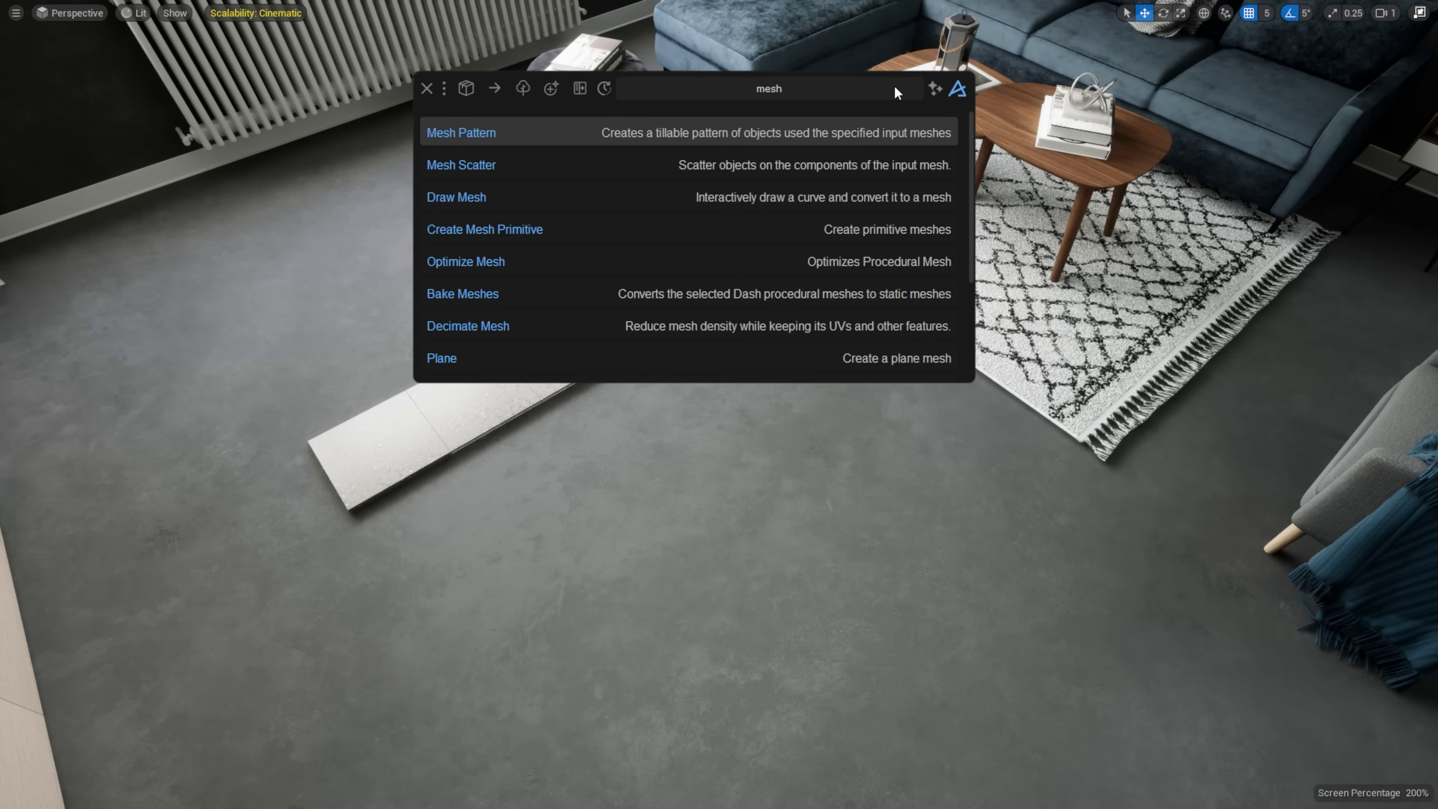
click(611, 138)
drag(1362, 250, 1019, 222)
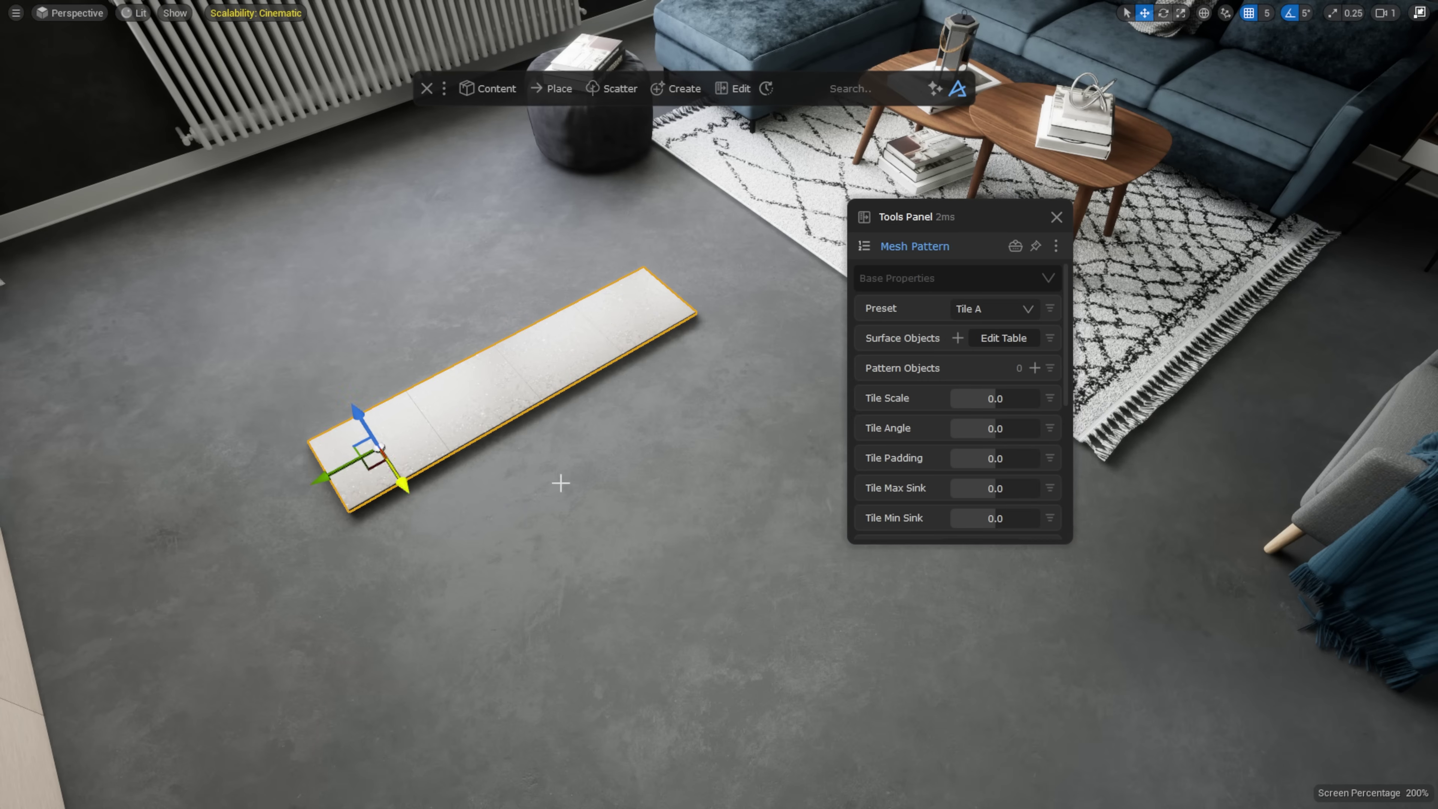
click(1035, 367)
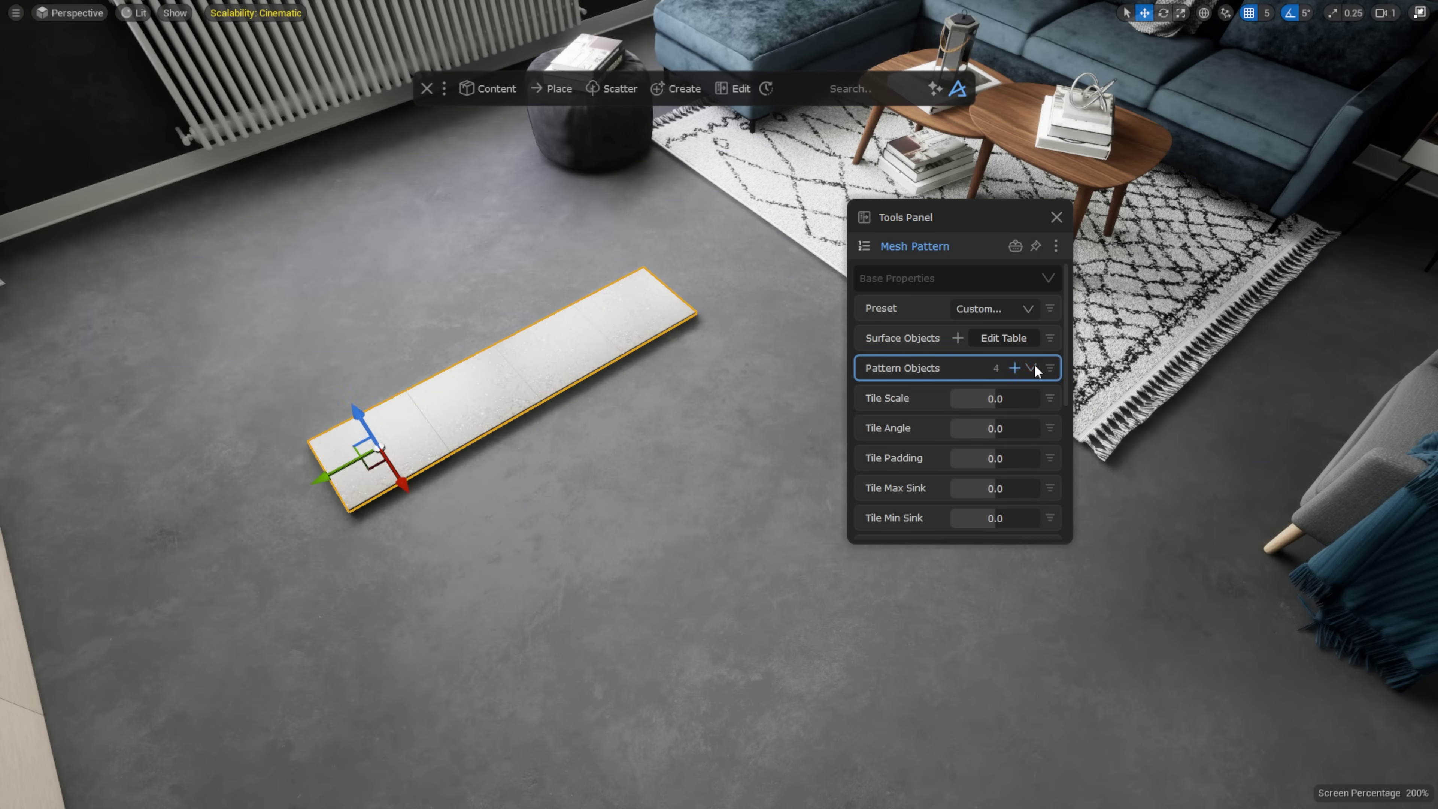
Step: Assign the floor as the custom pattern's surface object and set Tile Max Sink and Tile Min Sink to -2.5
click(775, 359)
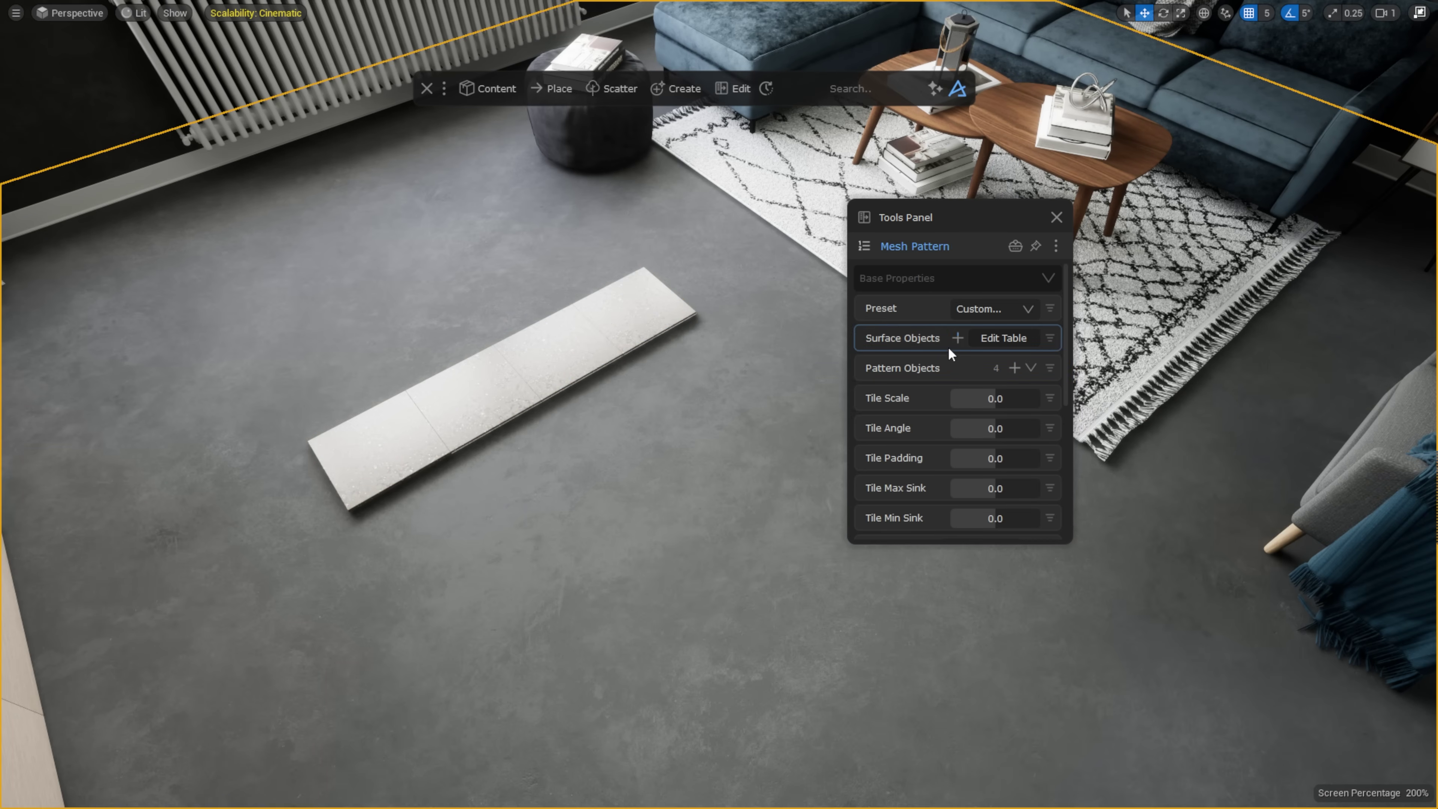
click(958, 338)
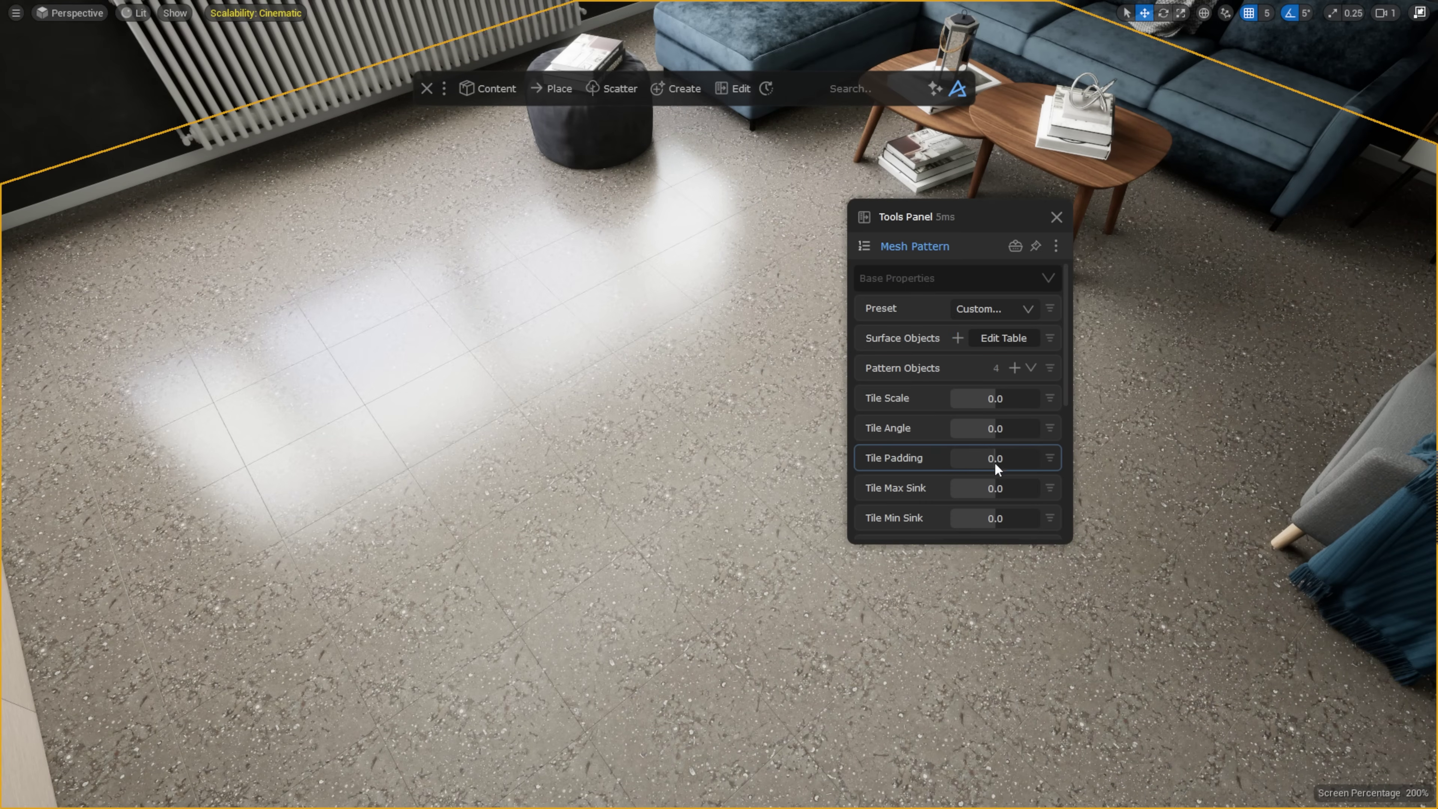
drag(992, 488, 919, 513)
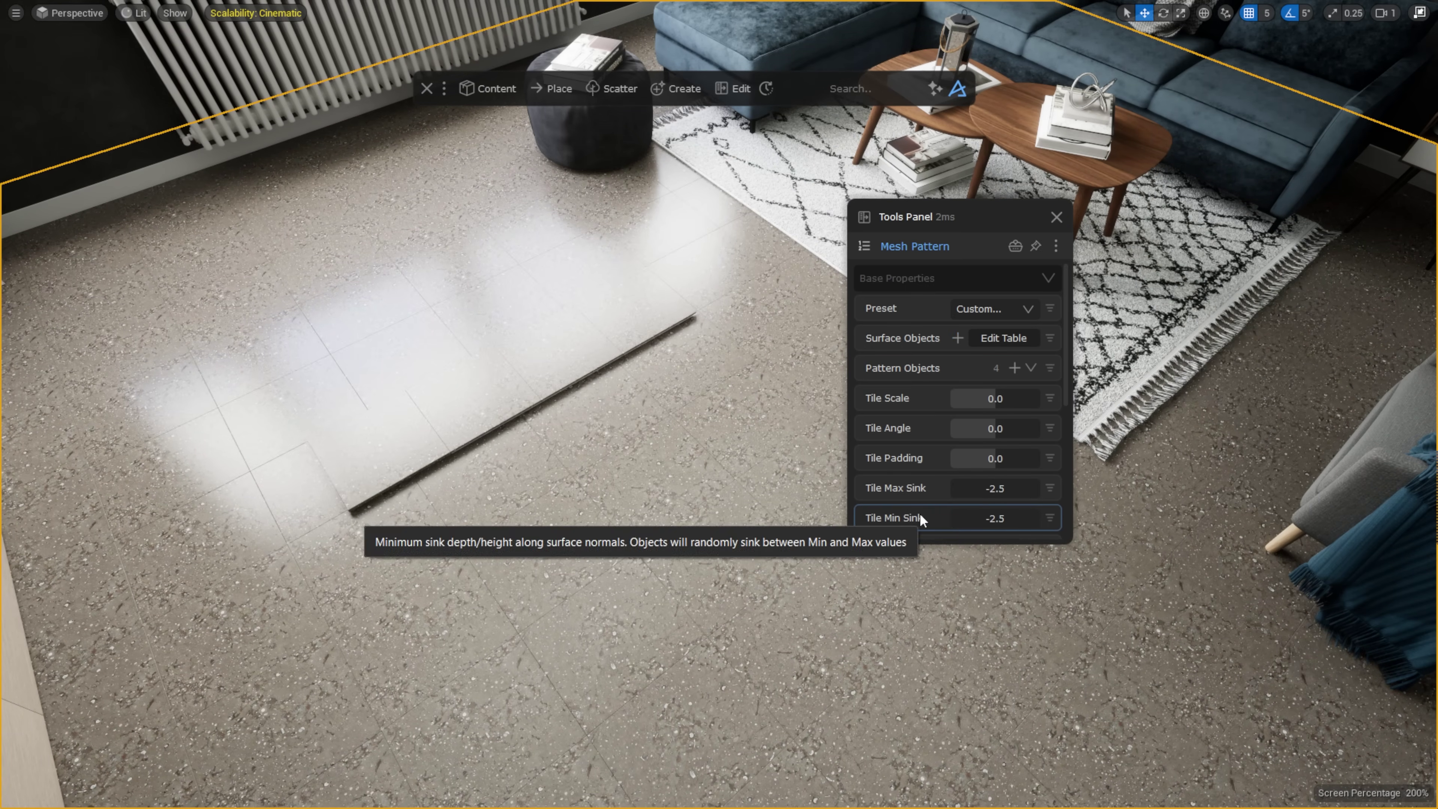
Step: Try out the custom pattern's Tile Scale and set it back to 0
drag(992, 395, 992, 395)
click(992, 396)
text(0)
key(Return)
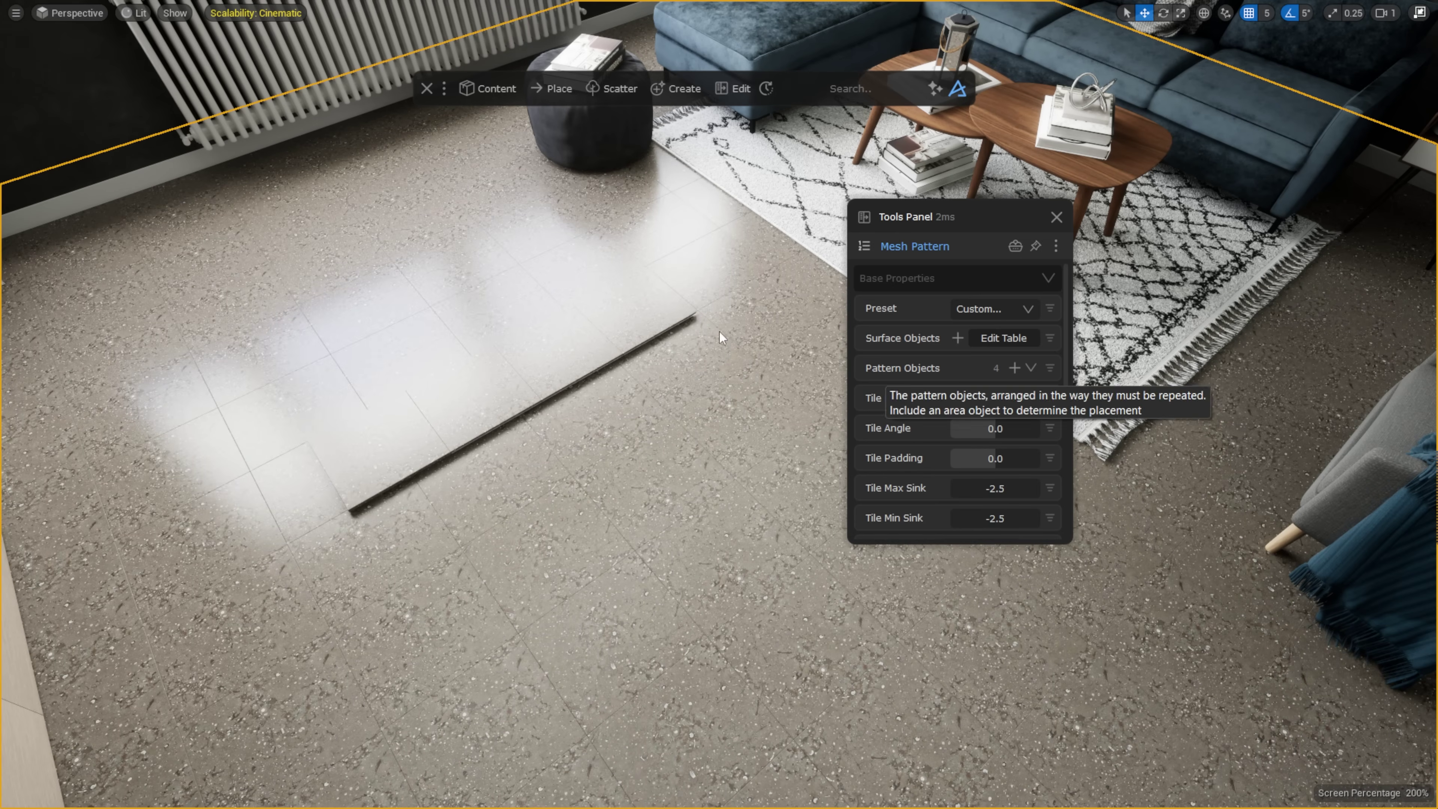
Step: Try shifting the end tile of the source row to alter the repeating floor pattern, and return it to the row
click(633, 320)
mouse_move(584, 335)
mouse_down()
mouse_move(618, 319)
mouse_move(605, 324)
mouse_up()
click(583, 345)
mouse_move(584, 379)
mouse_down()
mouse_move(548, 348)
mouse_move(584, 379)
mouse_up()
key(ctrl+z)
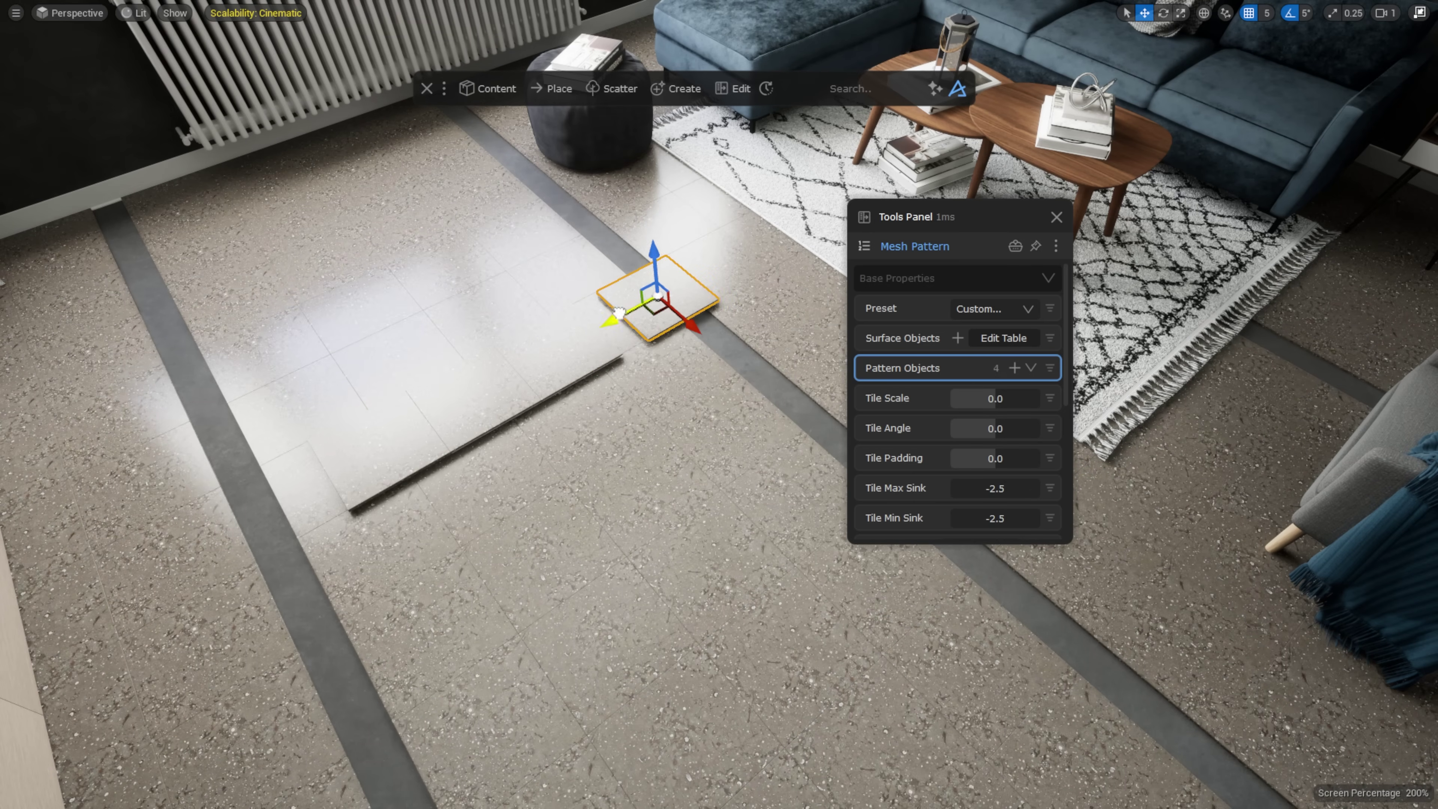
drag(619, 313, 589, 331)
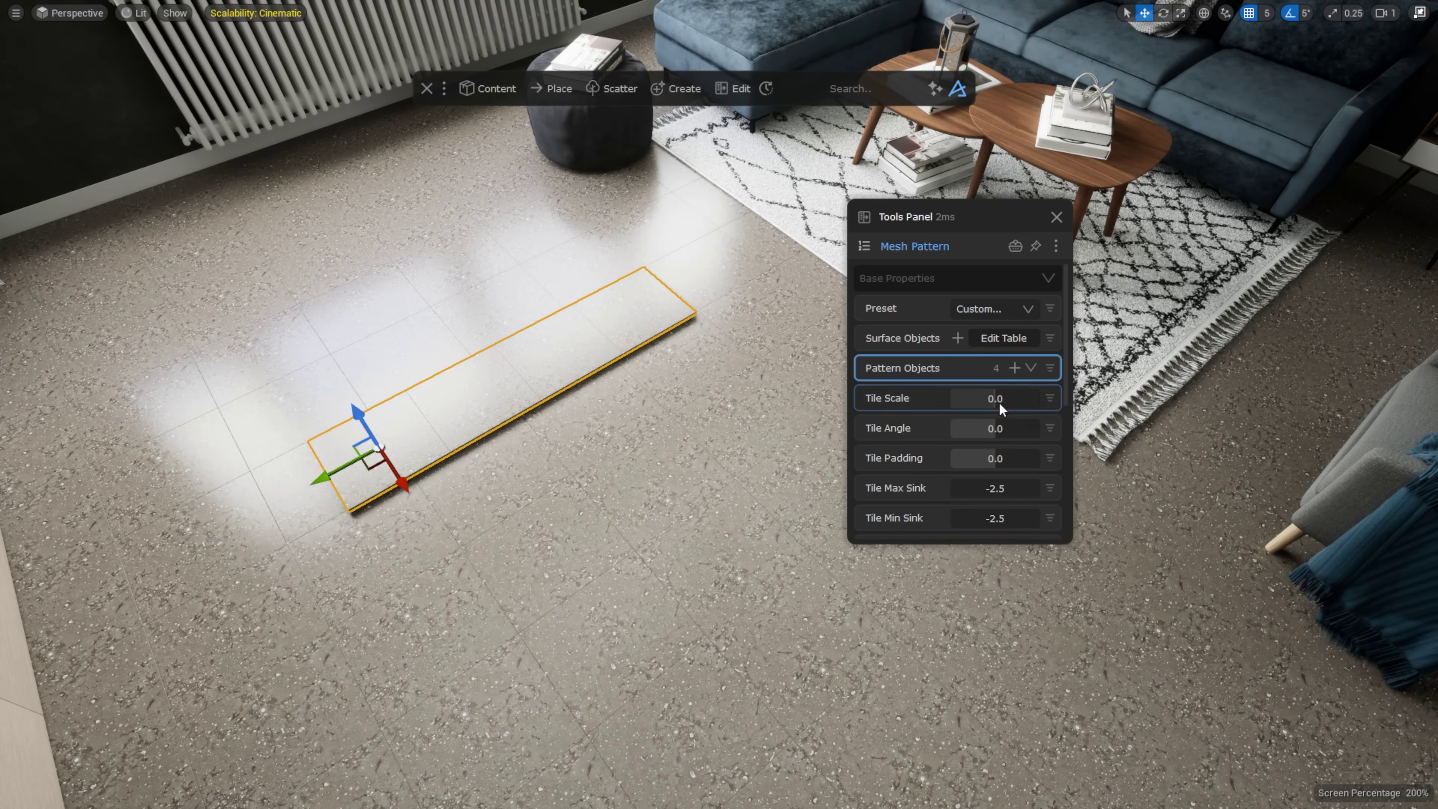
Step: Create a pattern area for the custom tiles from the Pattern Details settings
scroll(1001, 403, down, 5)
click(997, 525)
scroll(988, 493, down, 2)
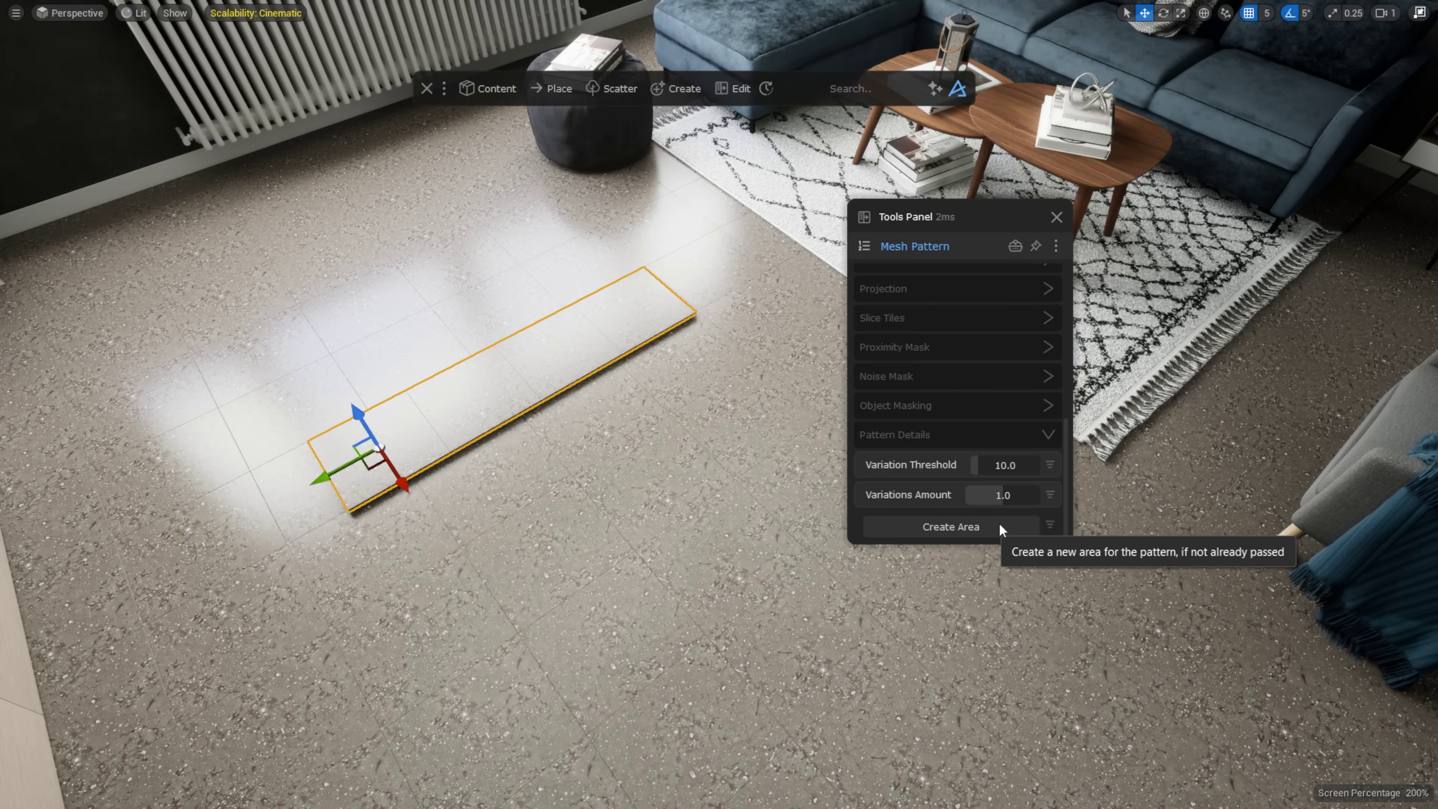
click(998, 519)
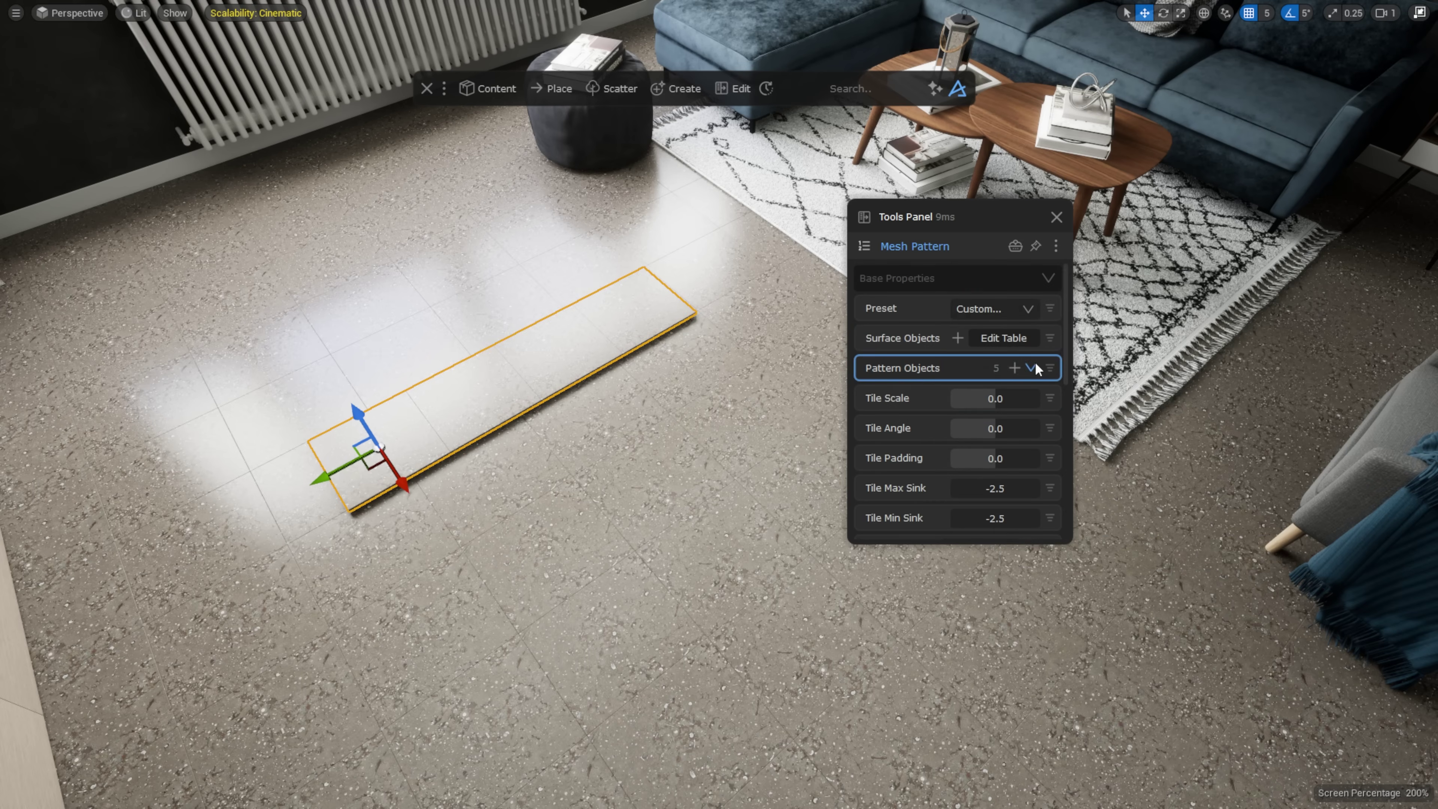
Step: Check the pattern objects list, then shift two of the source tiles out of their row to stagger the floor pattern
click(1032, 369)
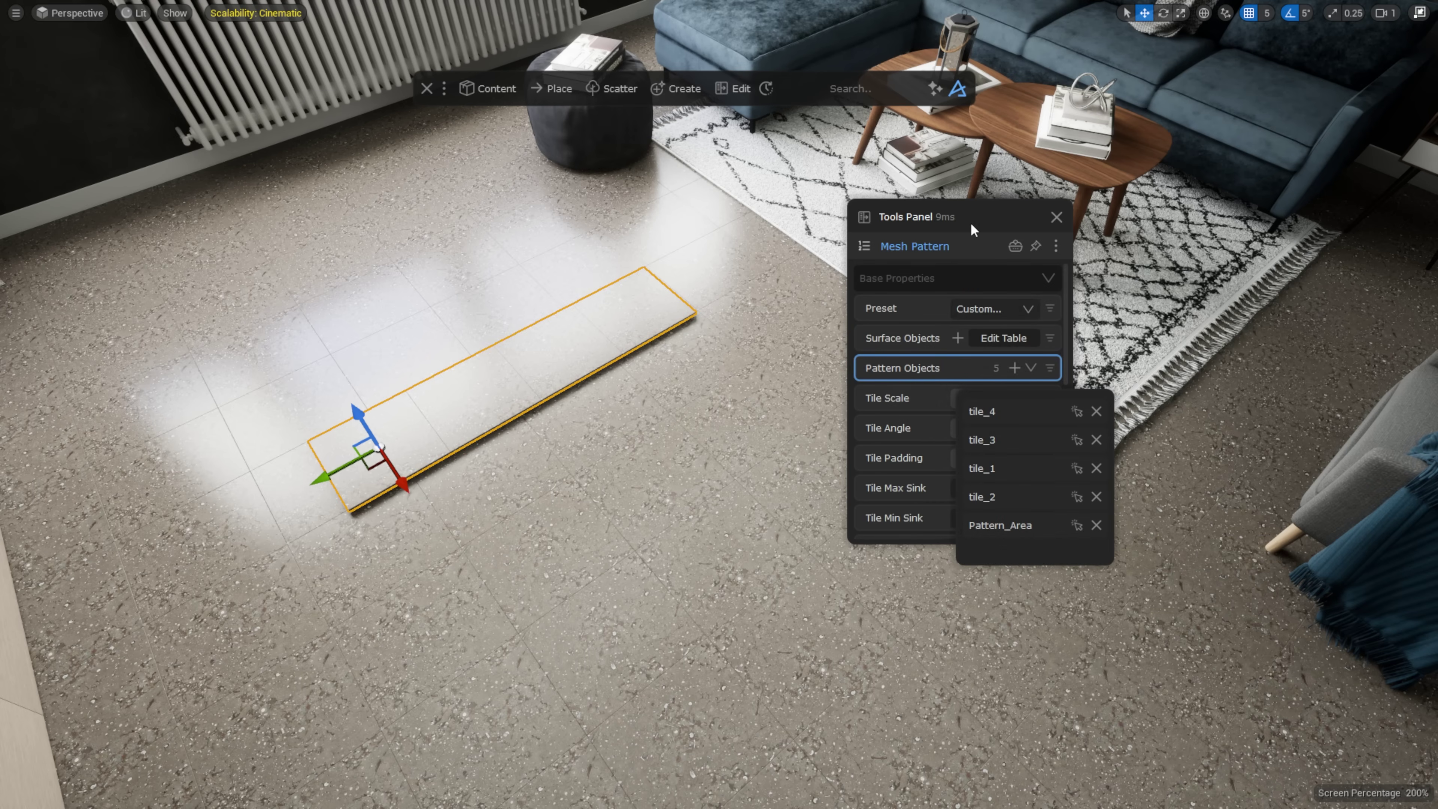
click(607, 316)
click(615, 315)
drag(660, 334, 689, 360)
click(502, 398)
drag(506, 425, 532, 454)
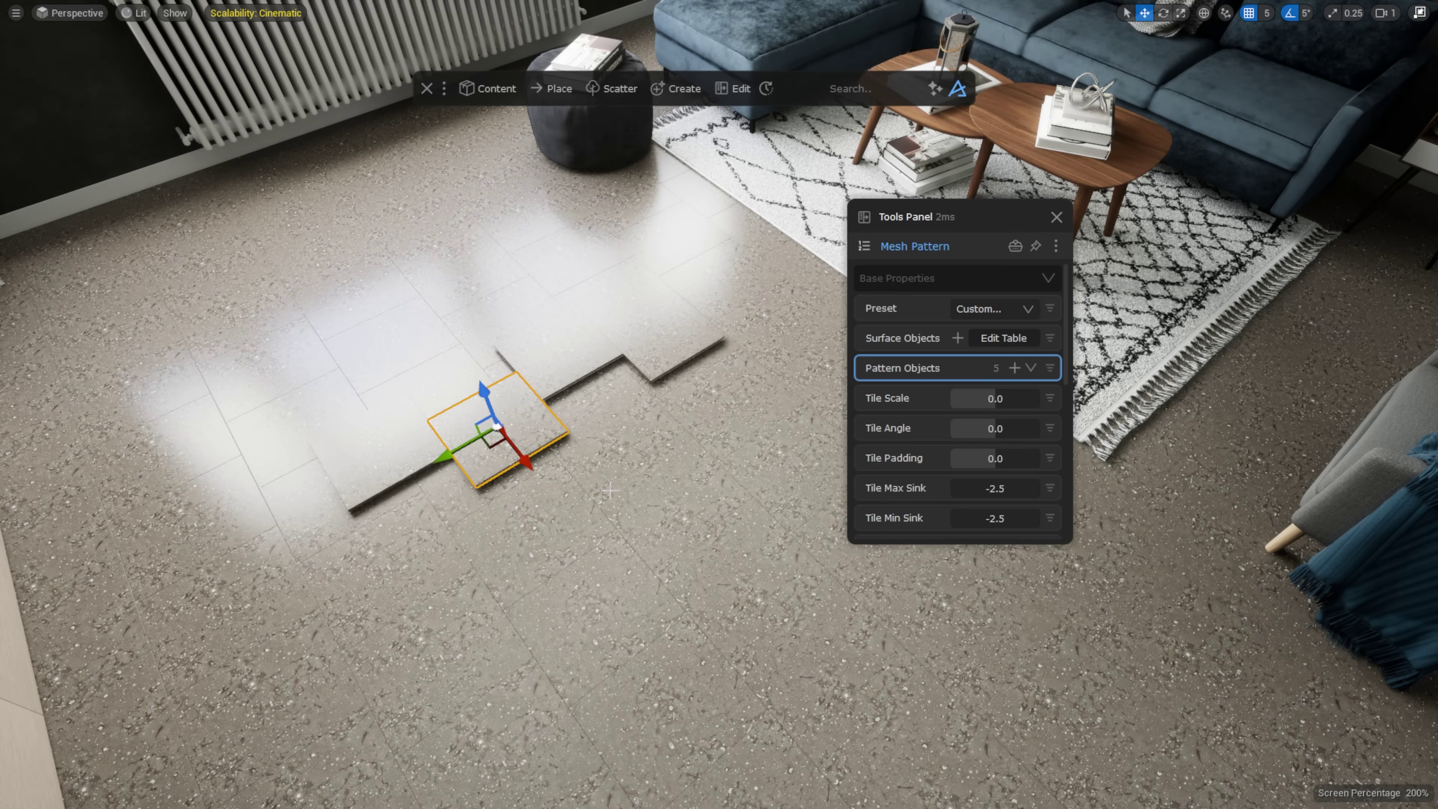
Step: Try out the custom pattern's Tile Padding on a close-up of the floor and return it to 0
key(w)
right_drag(610, 487, 616, 489)
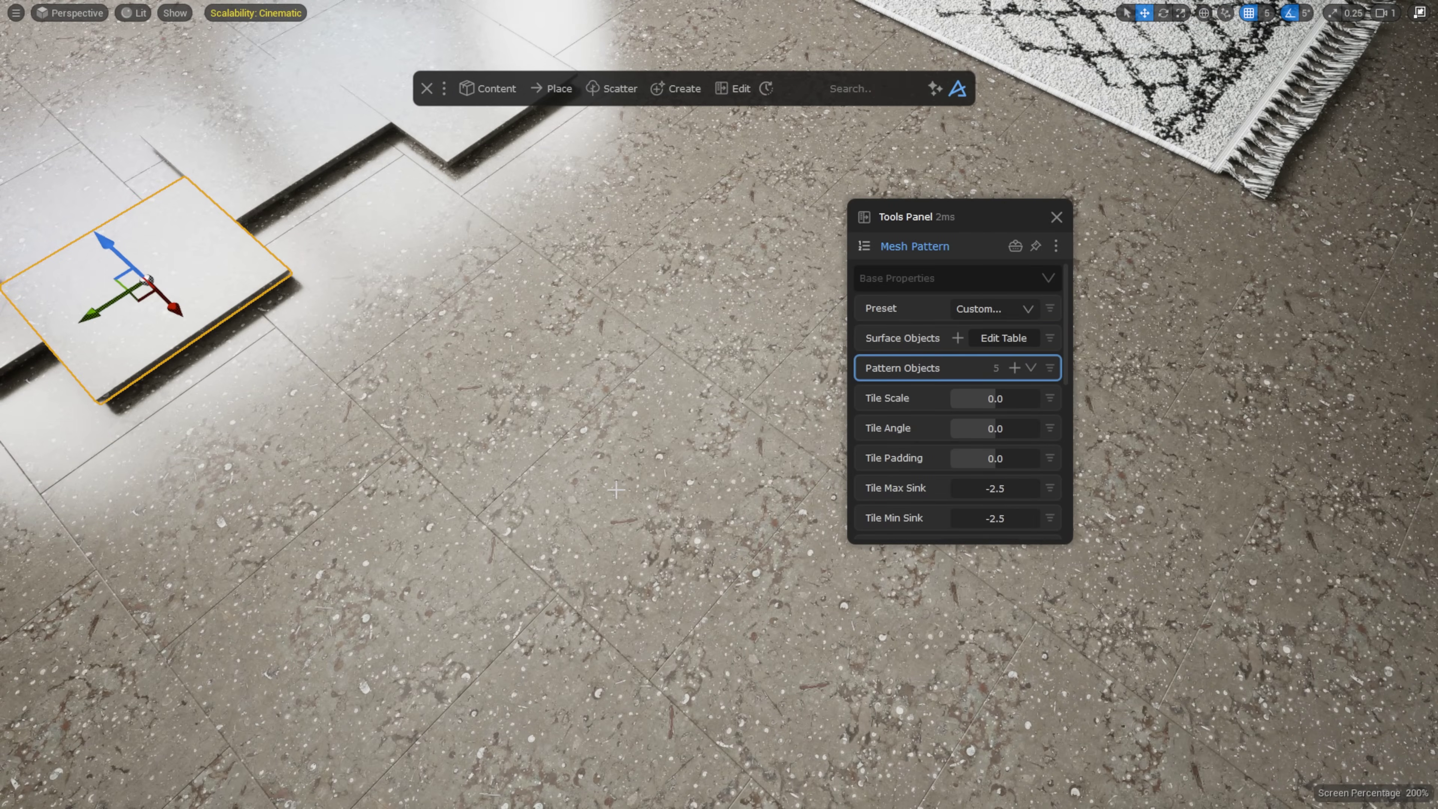
drag(997, 453, 993, 464)
scroll(580, 449, down, 5)
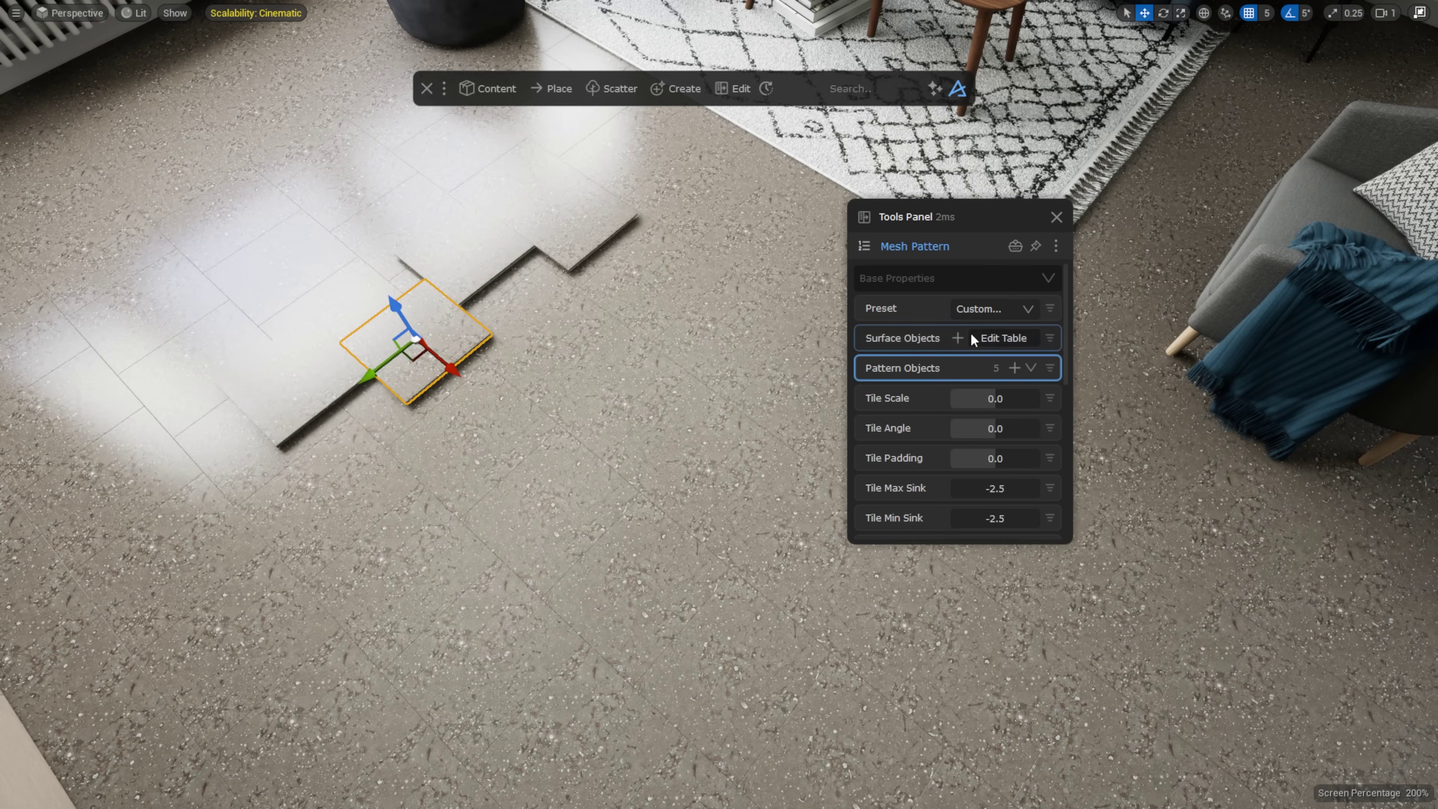
Step: Save the current custom pattern as a preset named "tutorial" and review the preset list
click(994, 307)
click(1009, 358)
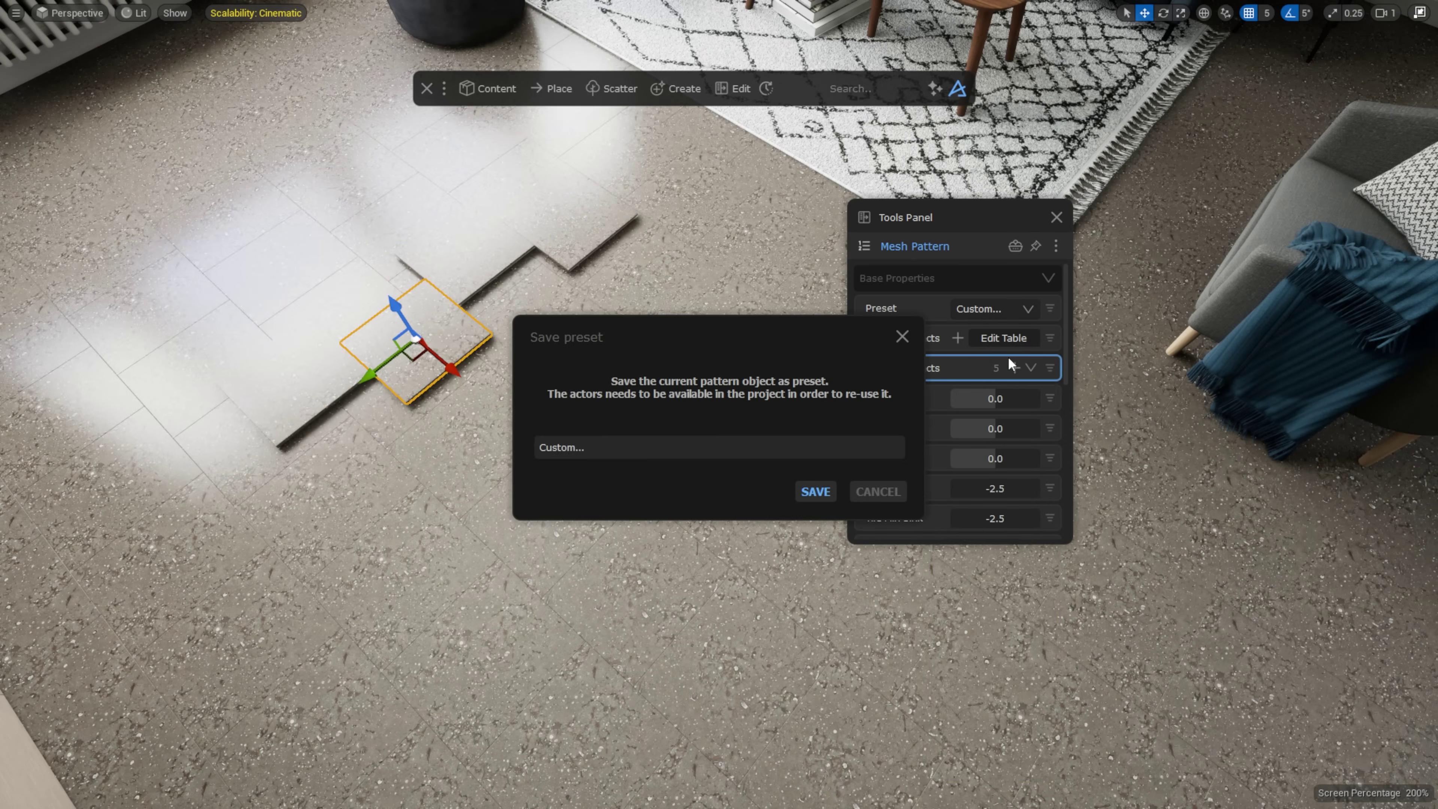
double_click(656, 449)
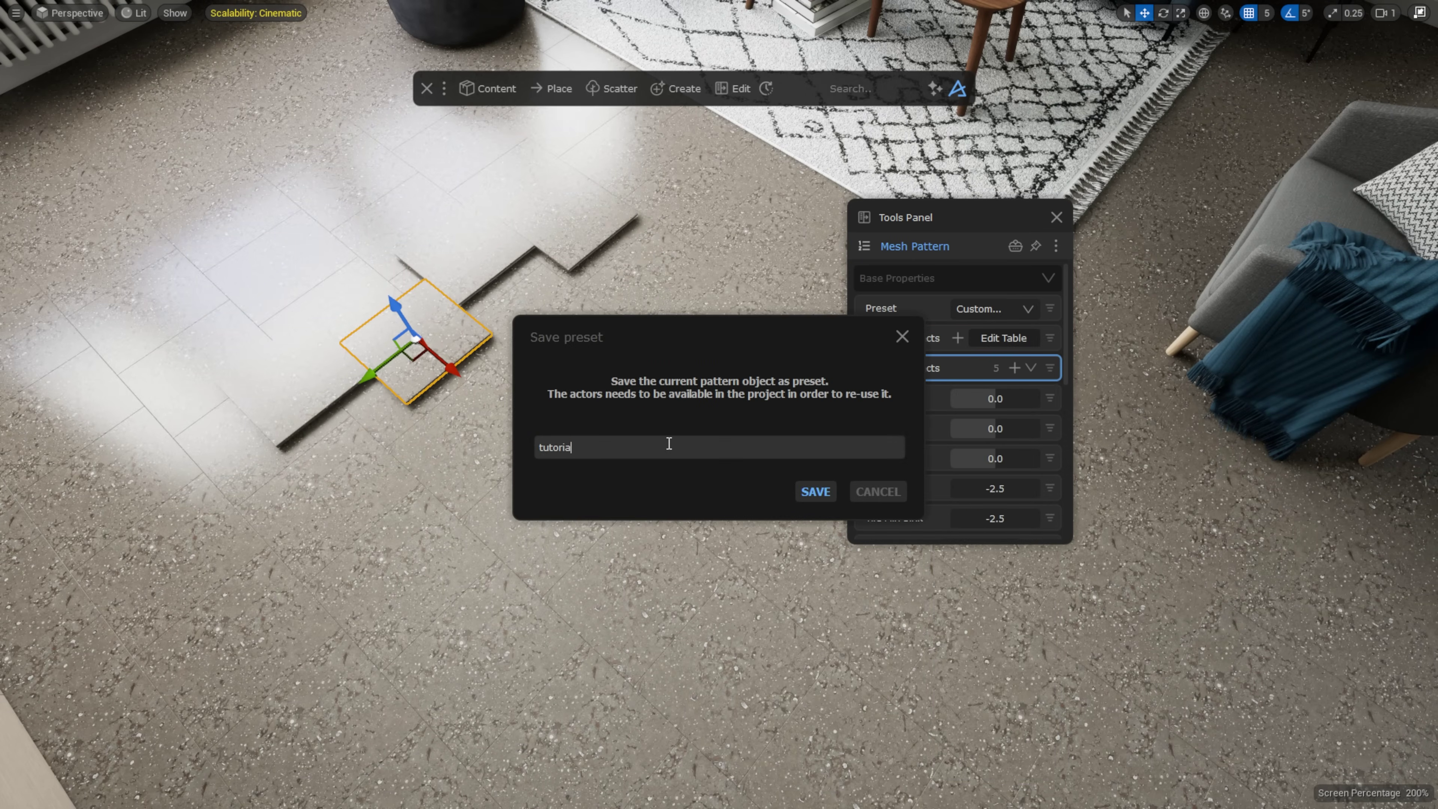
click(817, 492)
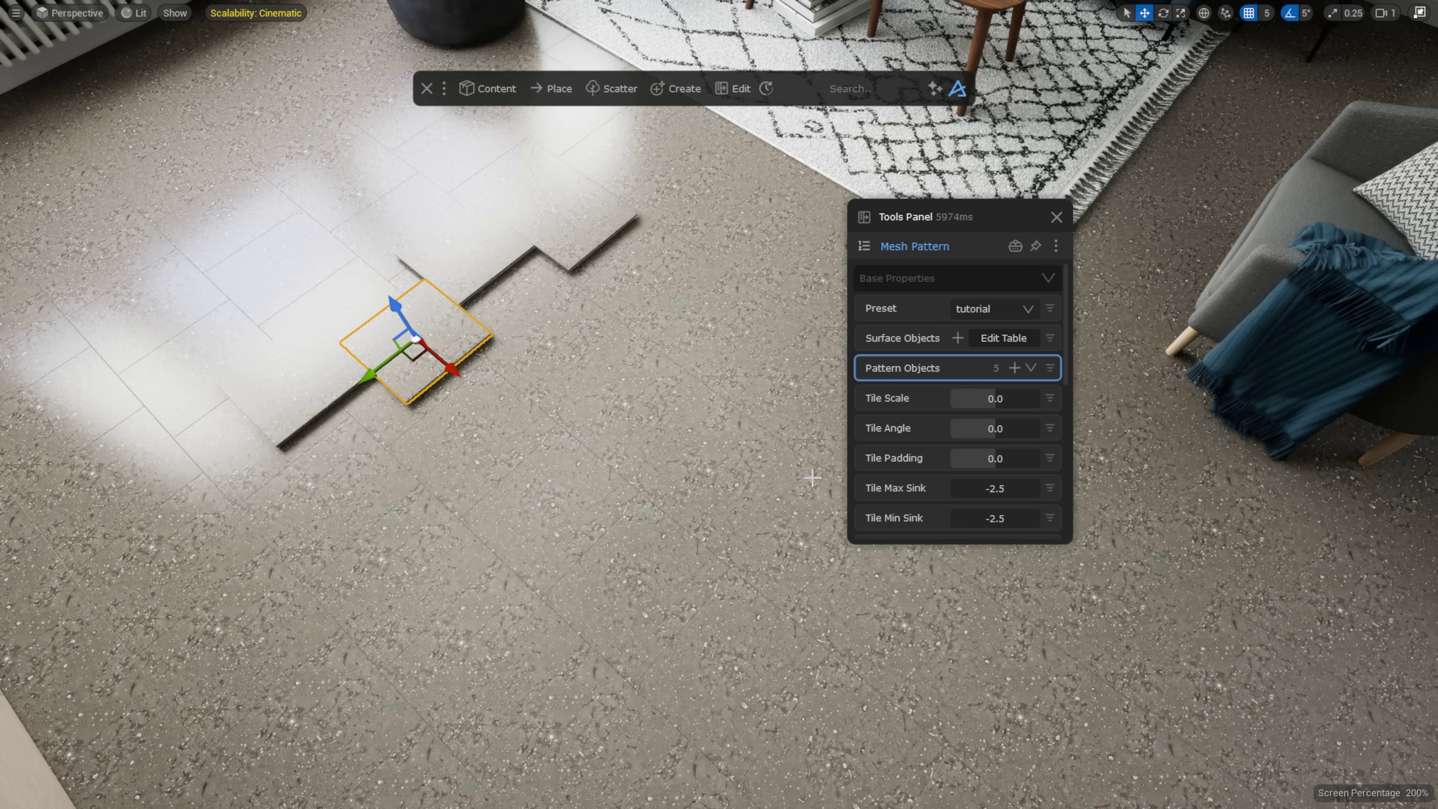
click(1007, 304)
scroll(1014, 397, down, 10)
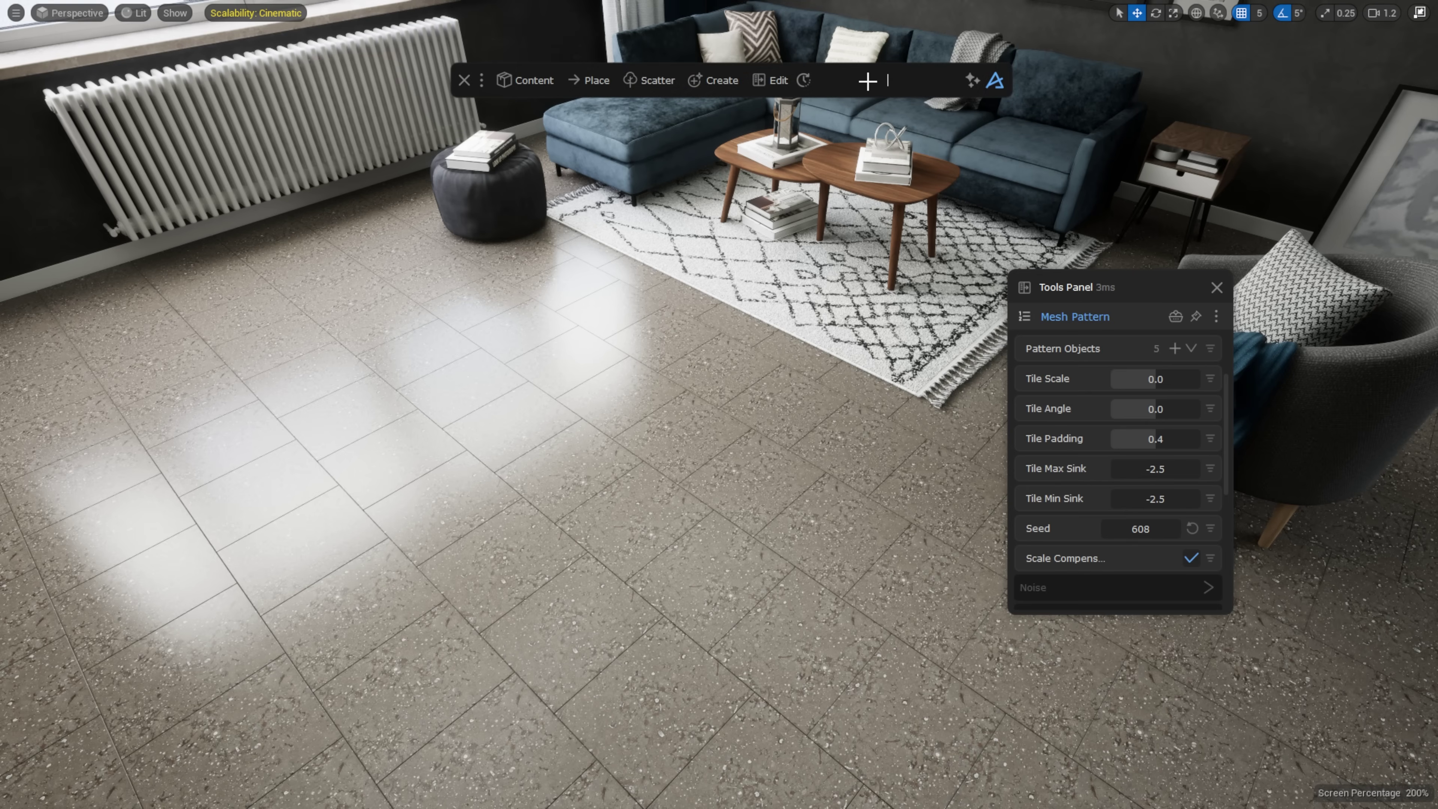
Step: Search the tools for "box" and create a box mesh primitive on the tiled floor in front of the rug
text(box)
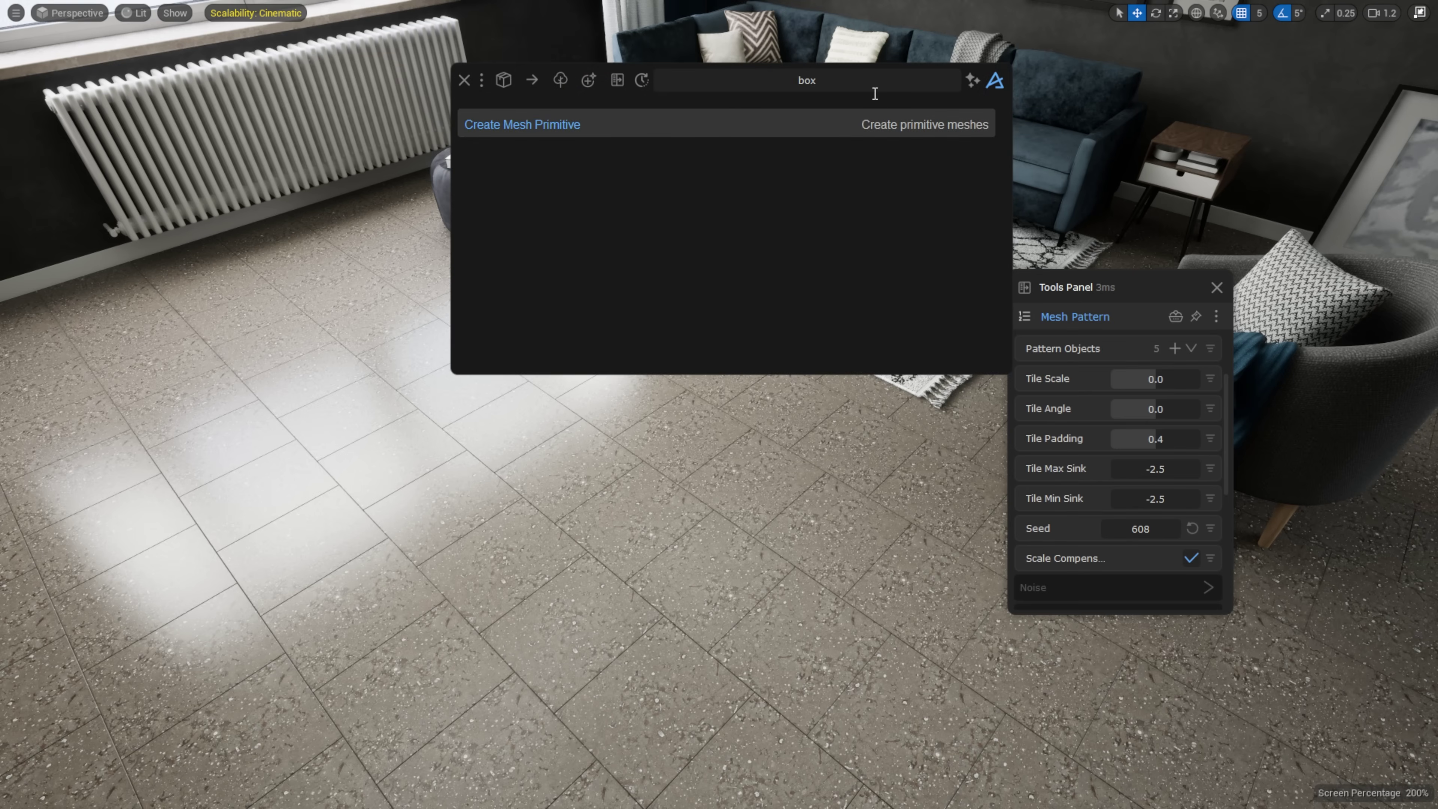
click(822, 124)
drag(759, 430, 643, 413)
Step: Enable Slice Tiles with the box as the Boolean Mesh and turn on Set Hard Normals
scroll(1117, 477, down, 5)
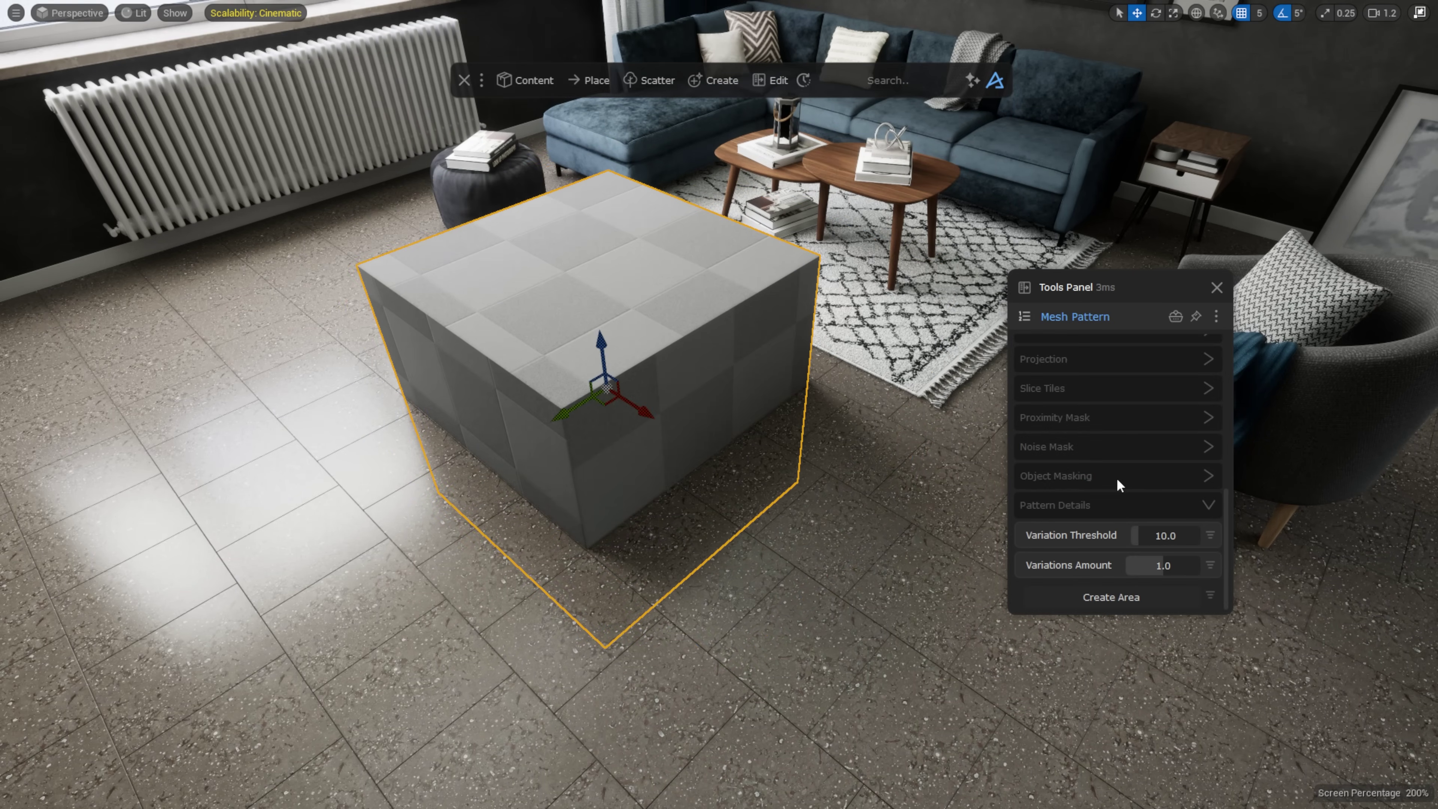
click(1095, 385)
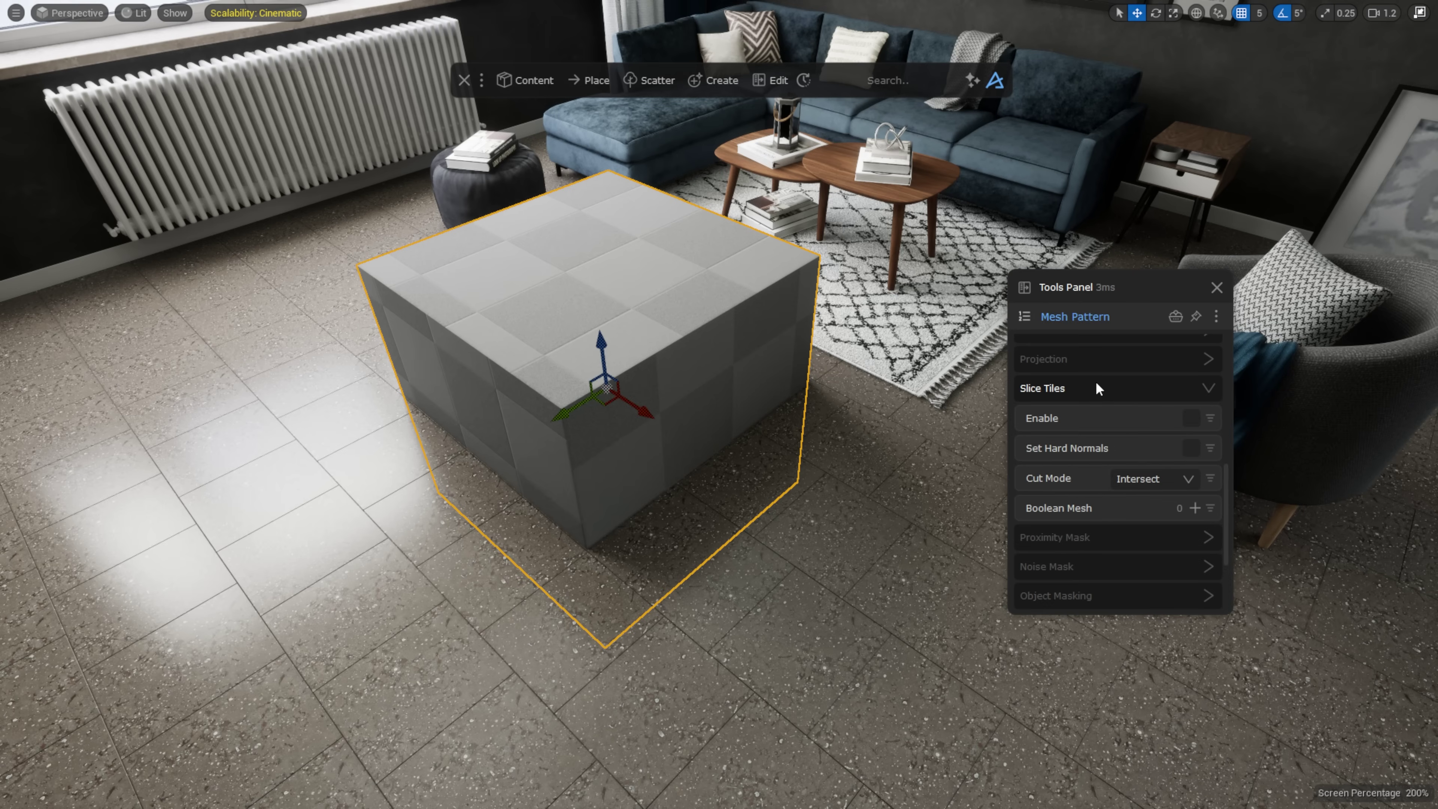
click(1194, 509)
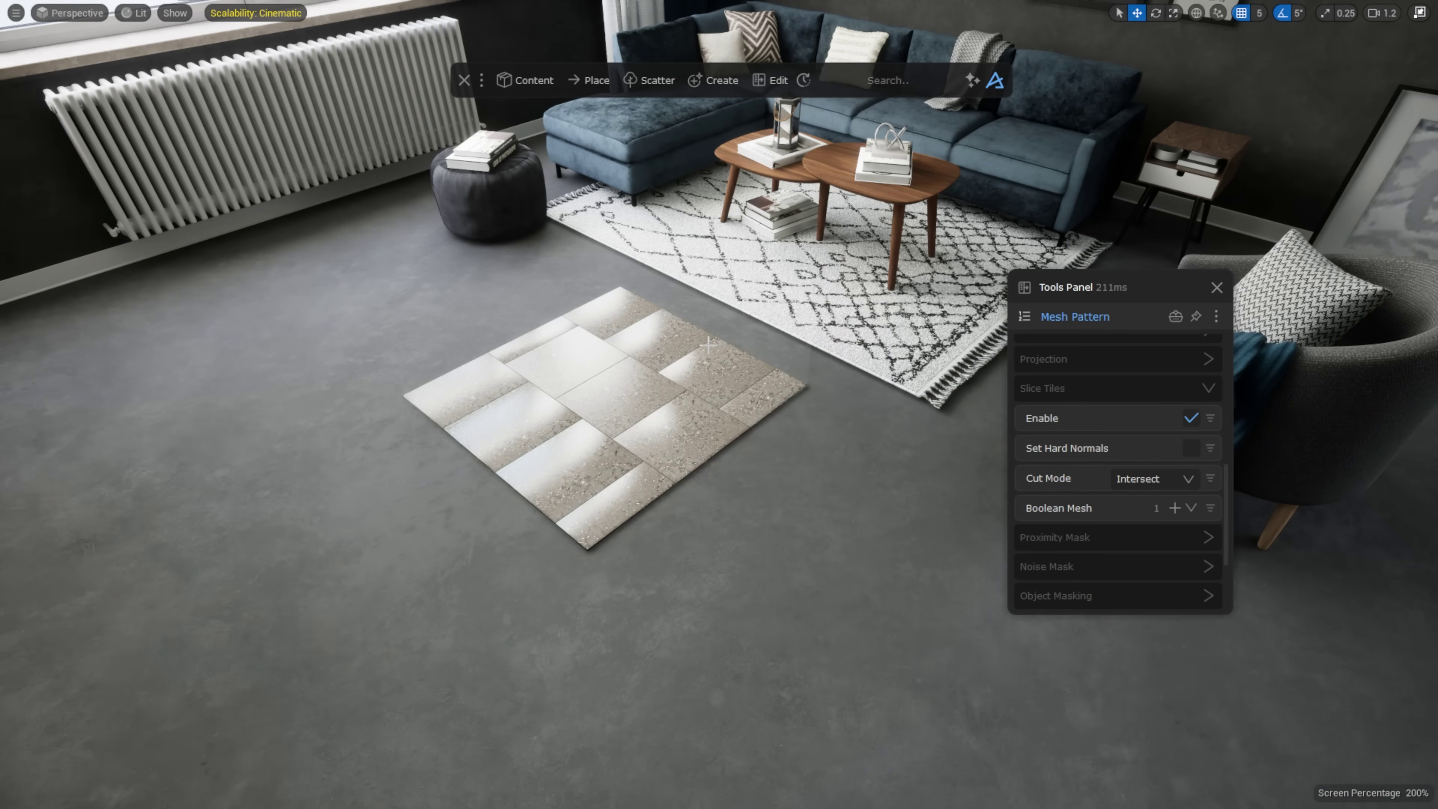
click(1191, 448)
Step: Try the Difference cut mode for the sliced tiles and return to Intersect
click(1183, 479)
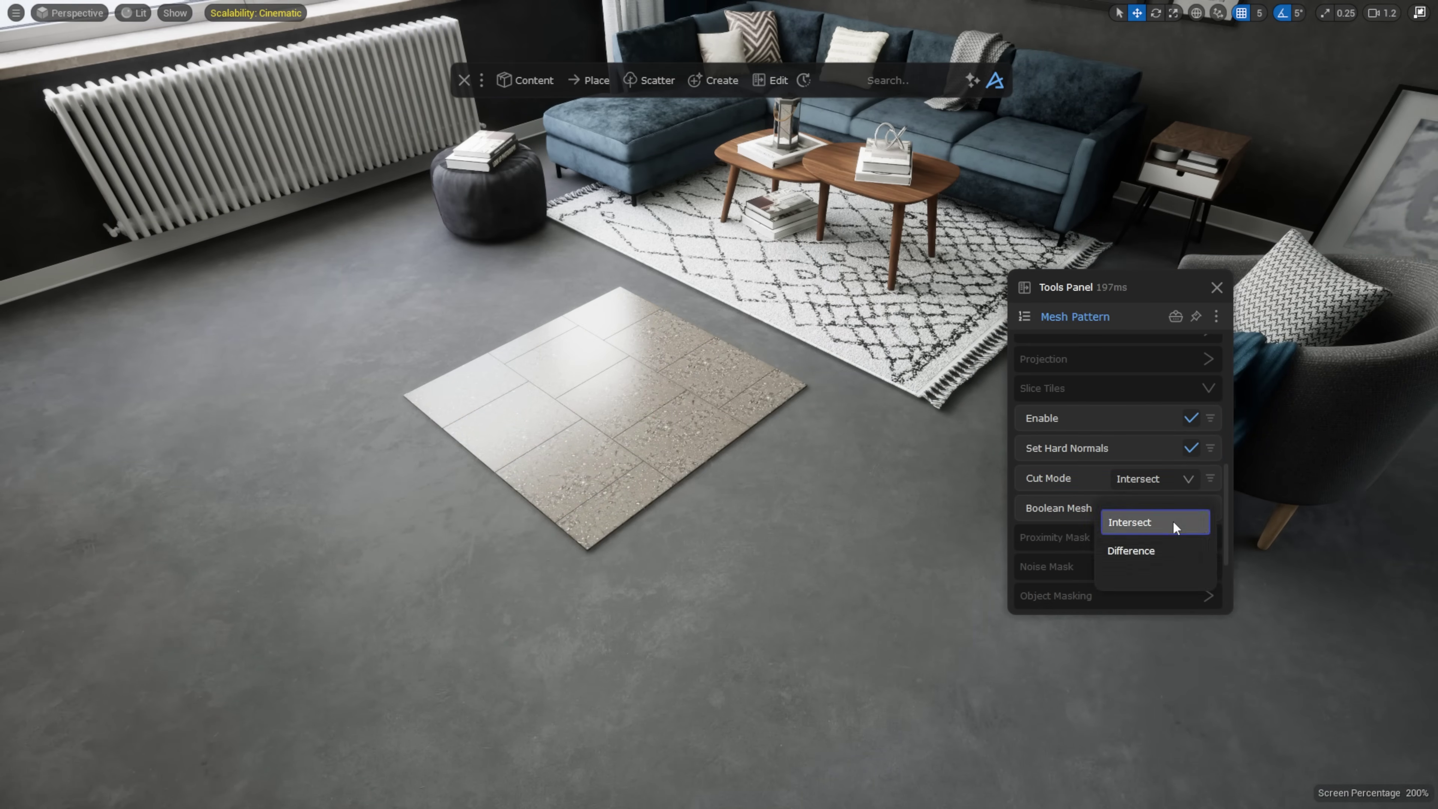
click(1159, 551)
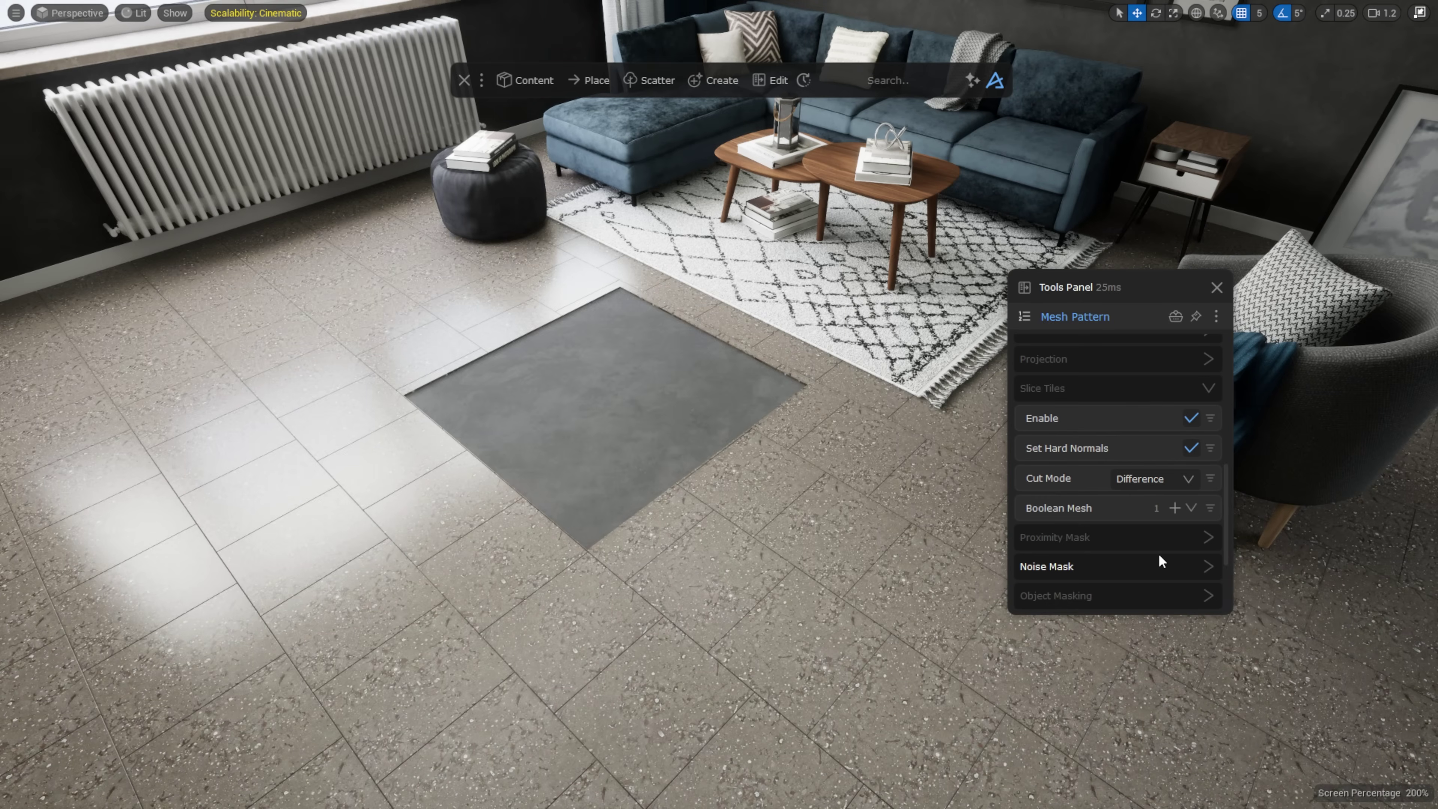
click(1169, 482)
click(1164, 522)
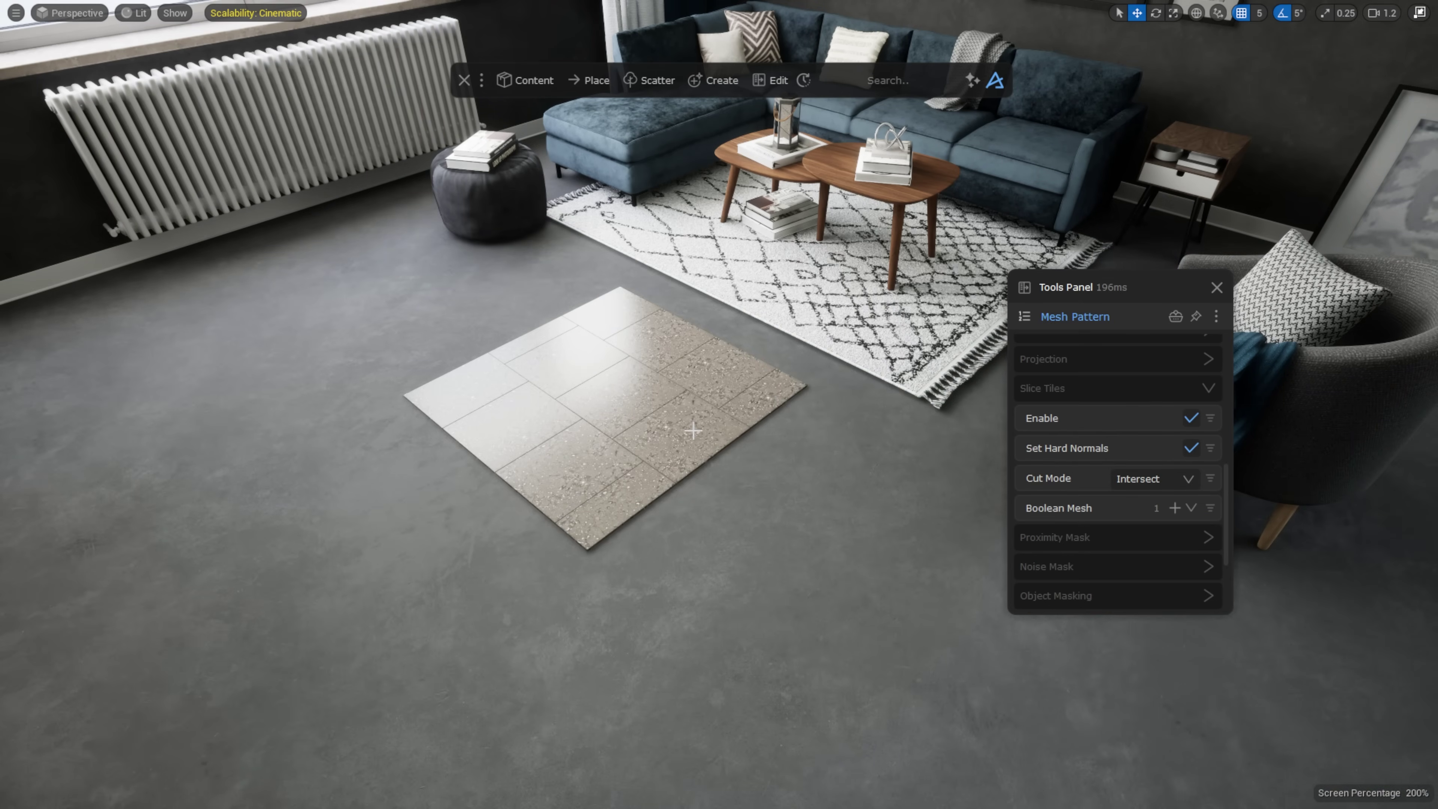
click(645, 489)
click(597, 397)
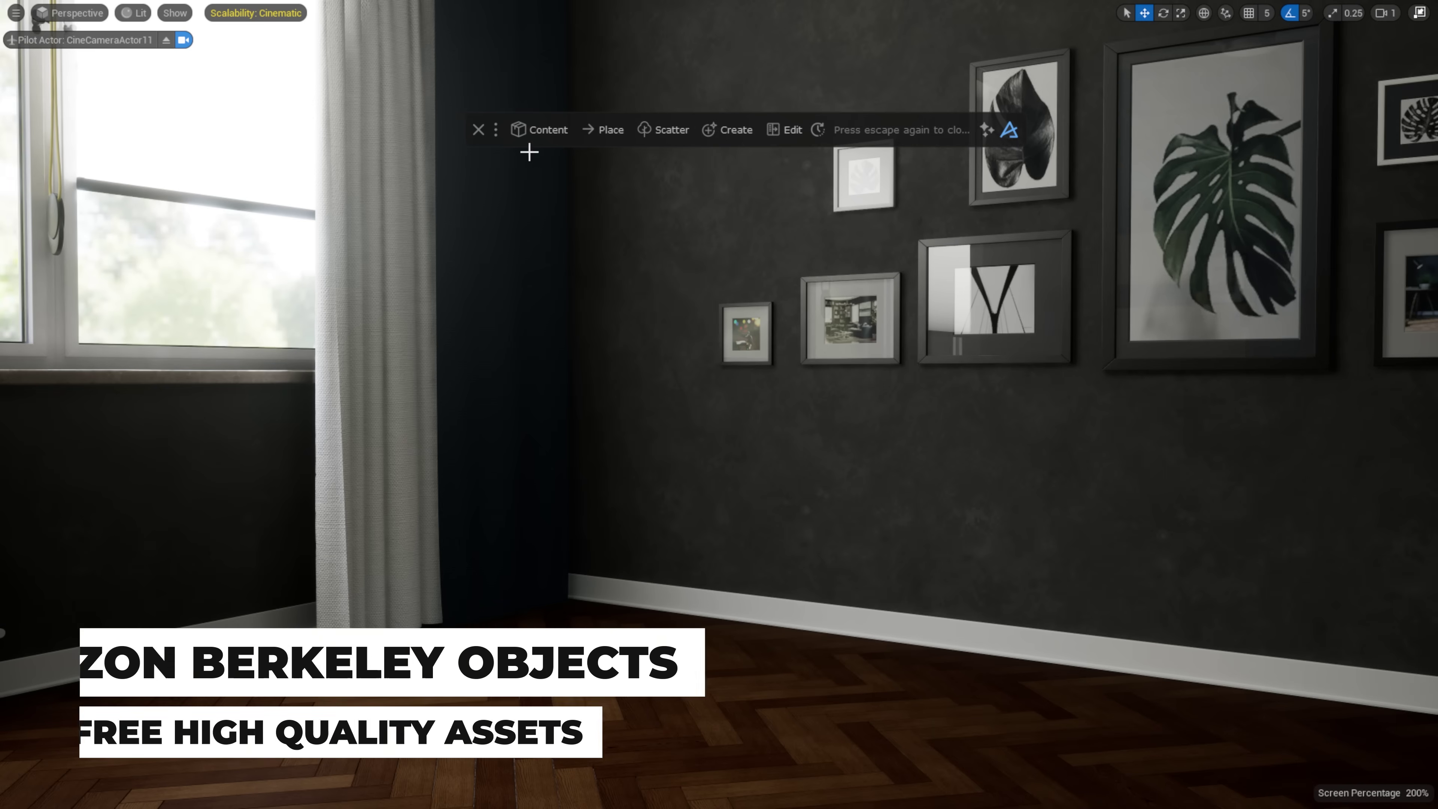
Step: Open the content browser on the Amazon Berkeley Objects library and browse its furniture assets
click(539, 129)
click(533, 173)
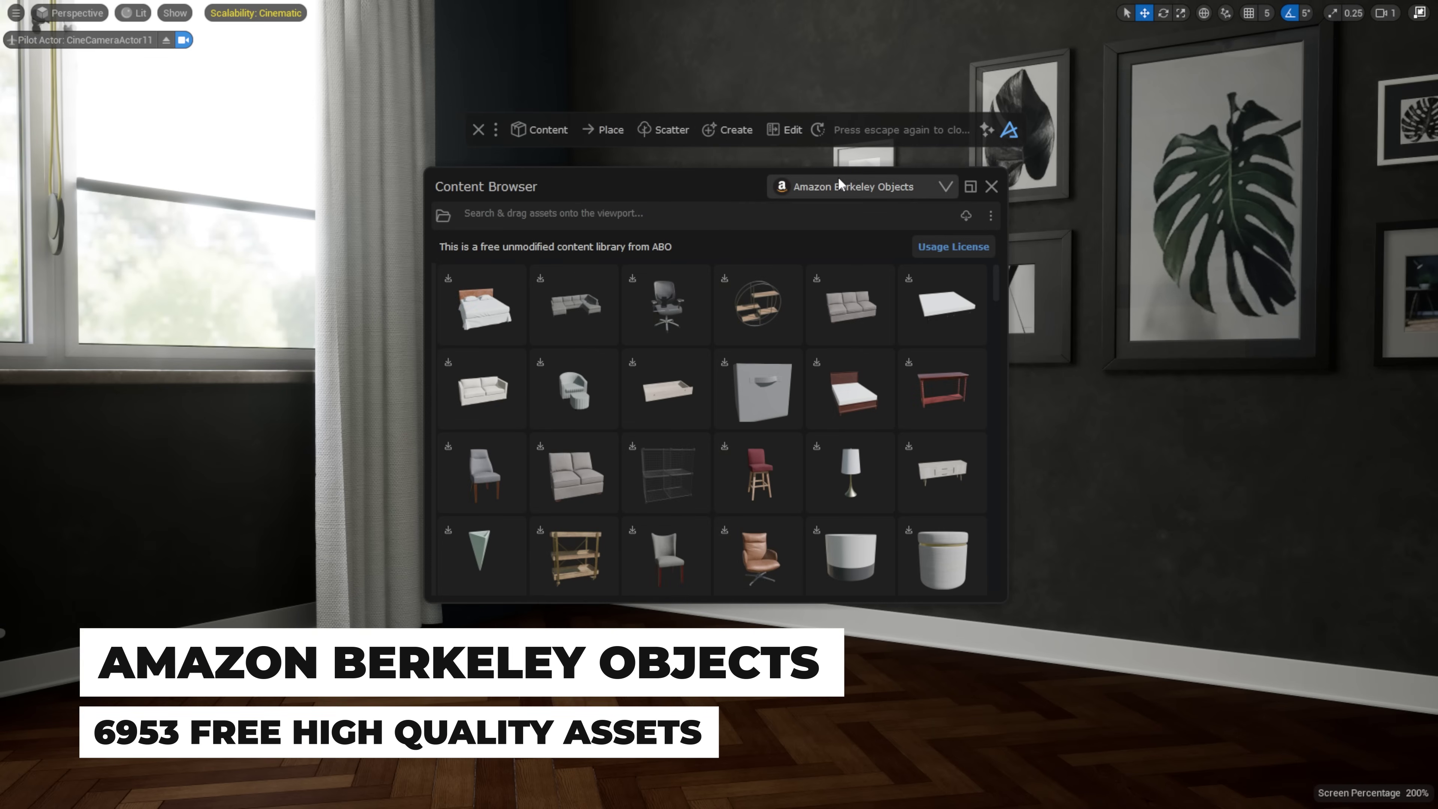
click(927, 190)
click(927, 230)
scroll(760, 442, down, 10)
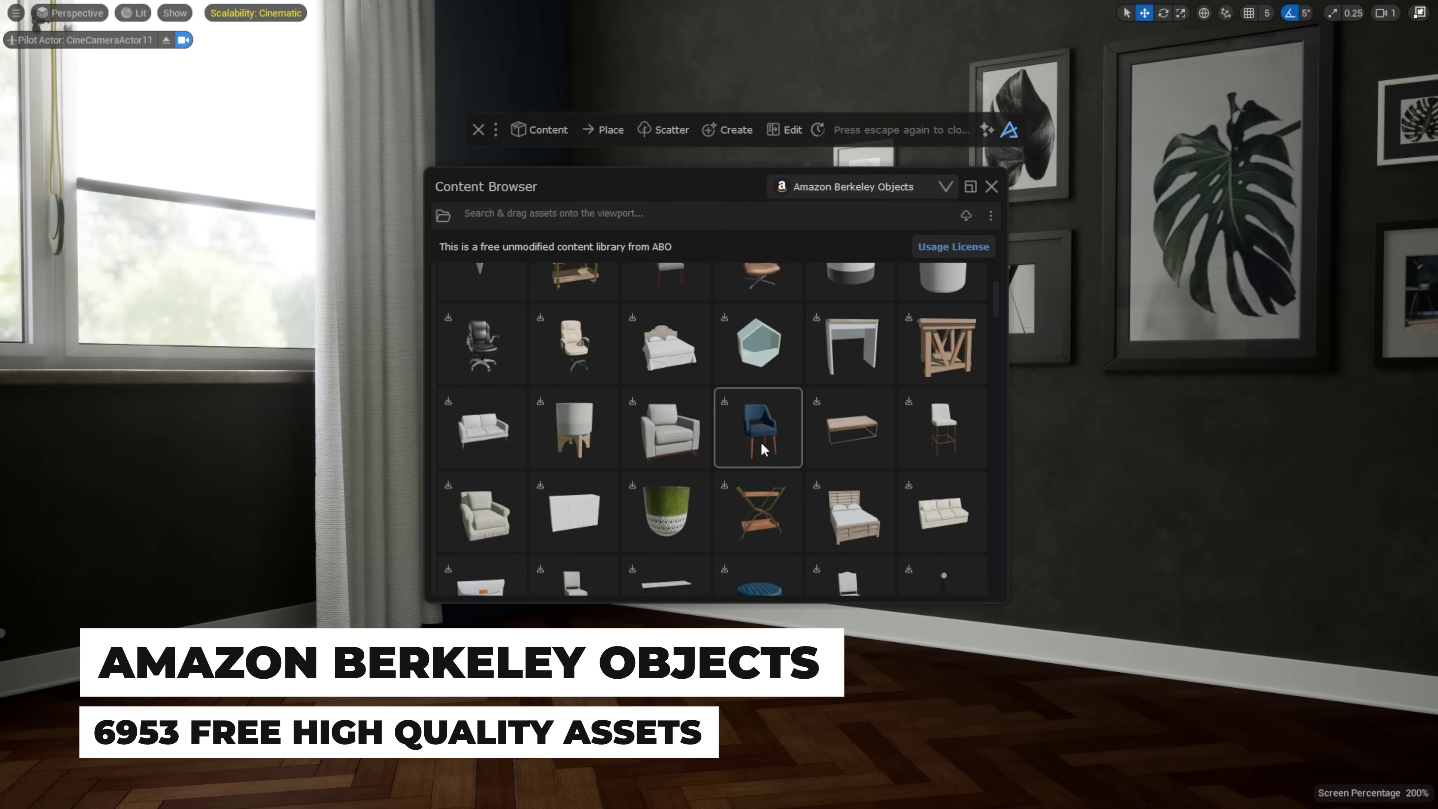
scroll(762, 448, down, 10)
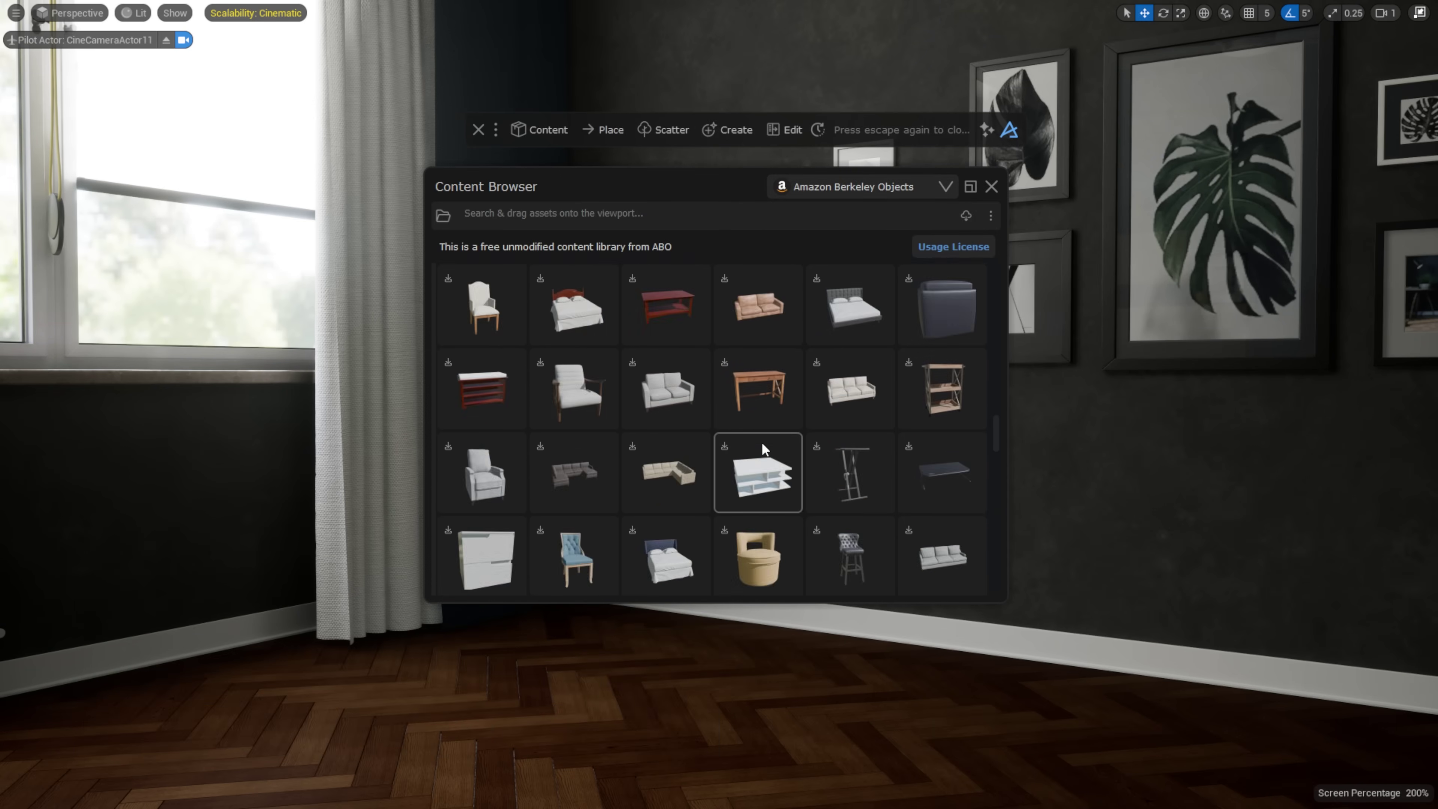
Step: View the asset details of the green sectional sofa, then close them
scroll(762, 448, down, 2)
right_click(680, 489)
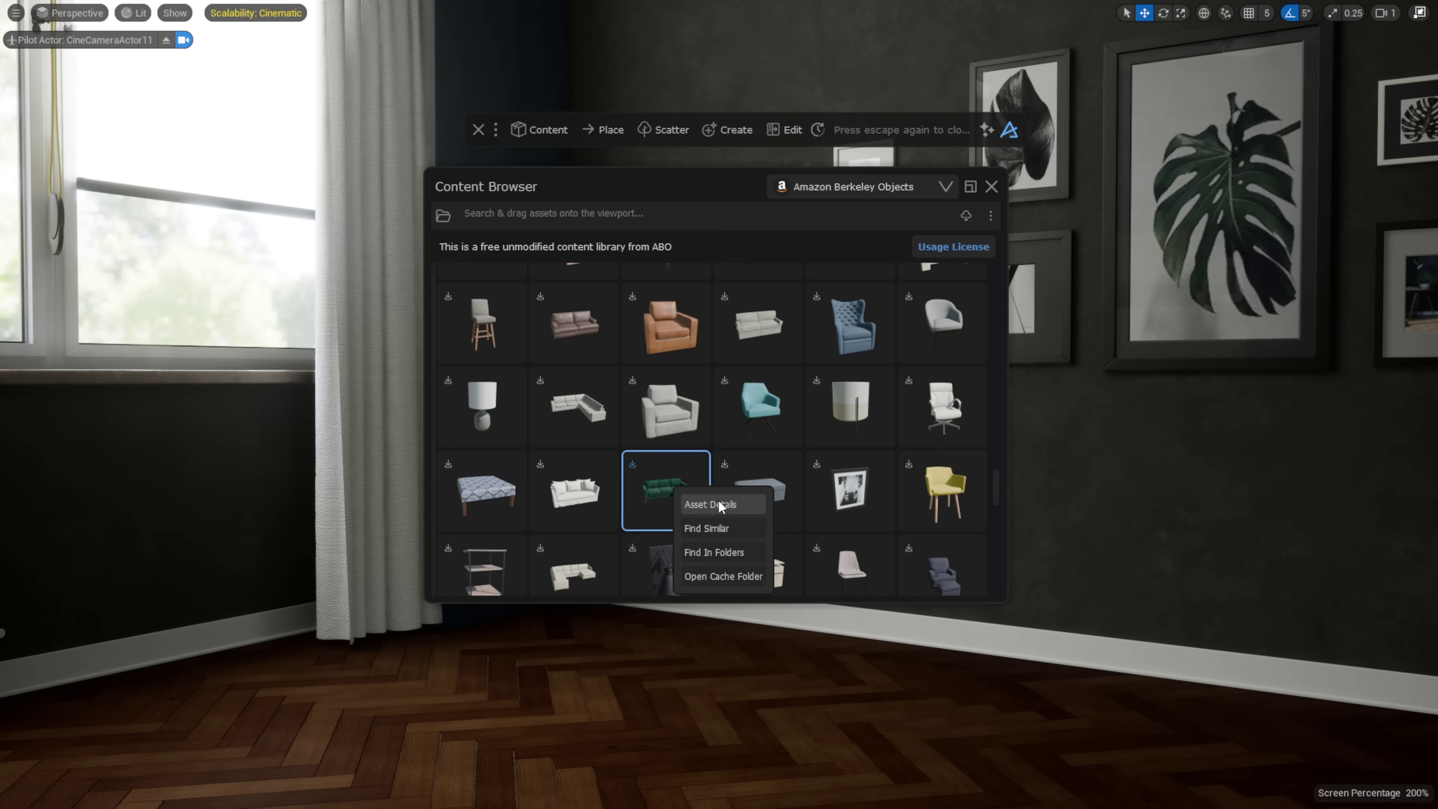
click(718, 500)
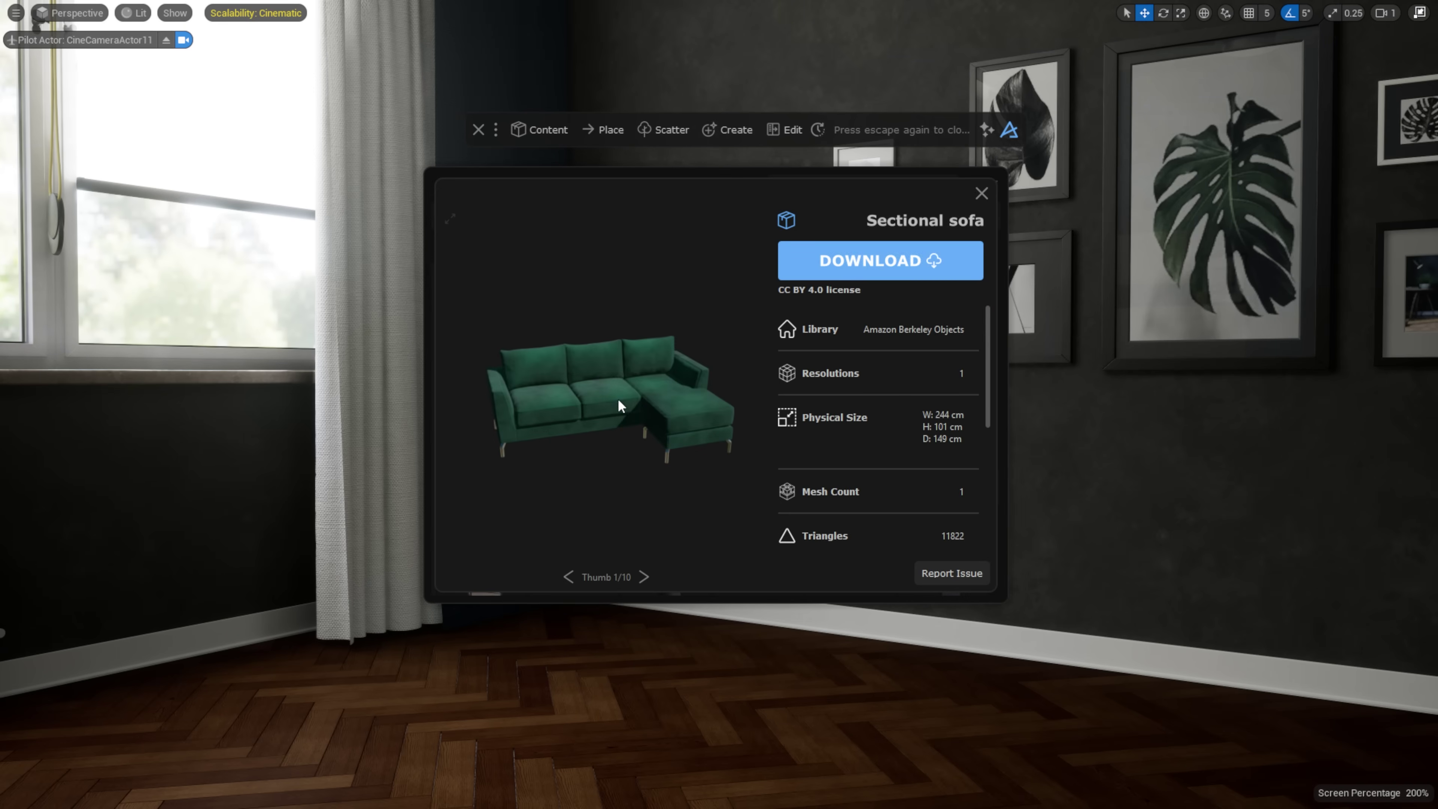
scroll(866, 397, down, 5)
click(984, 193)
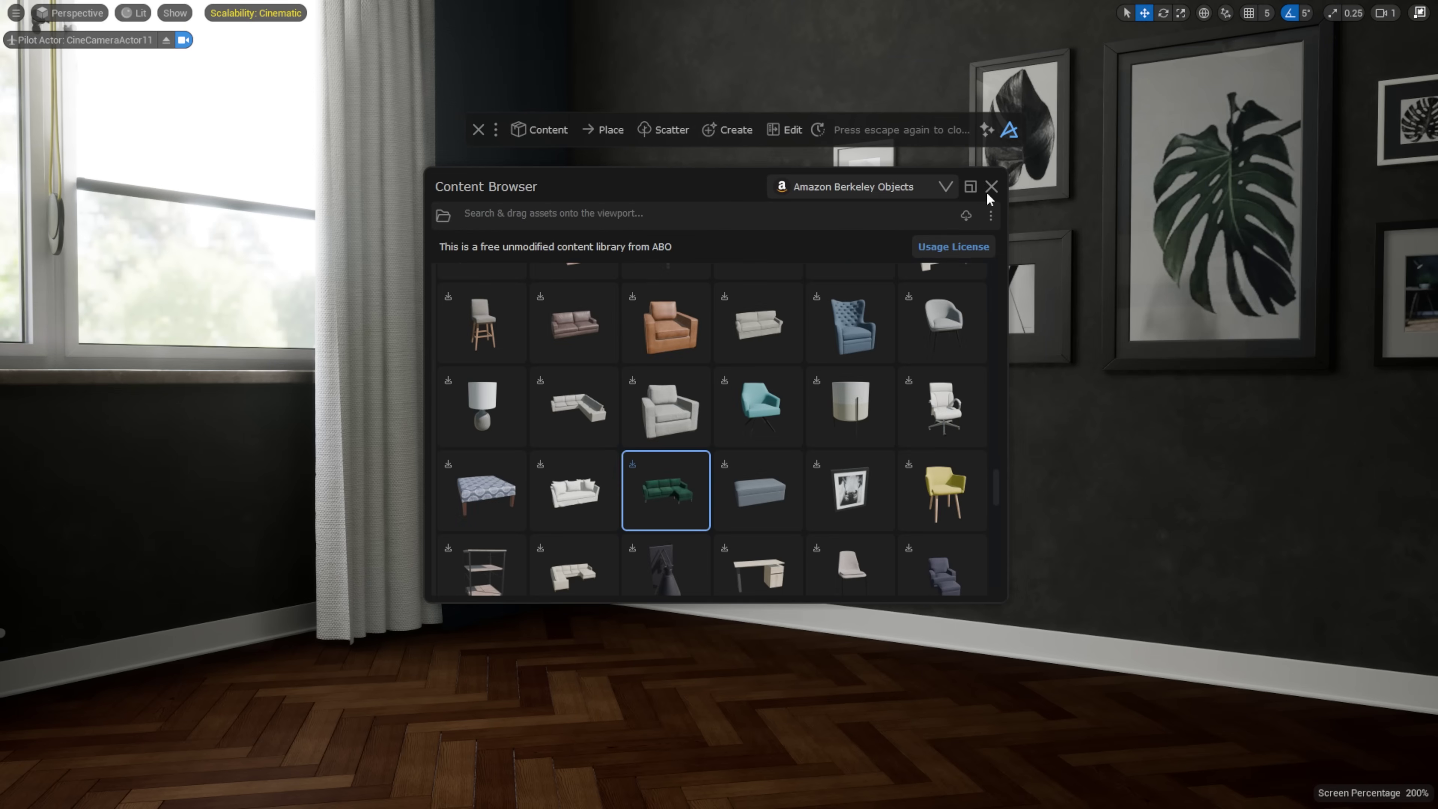
Step: Examine the yellow upholstered chair's asset details, including its size and triangle information, then close them
right_click(942, 489)
click(958, 500)
scroll(874, 462, up, 5)
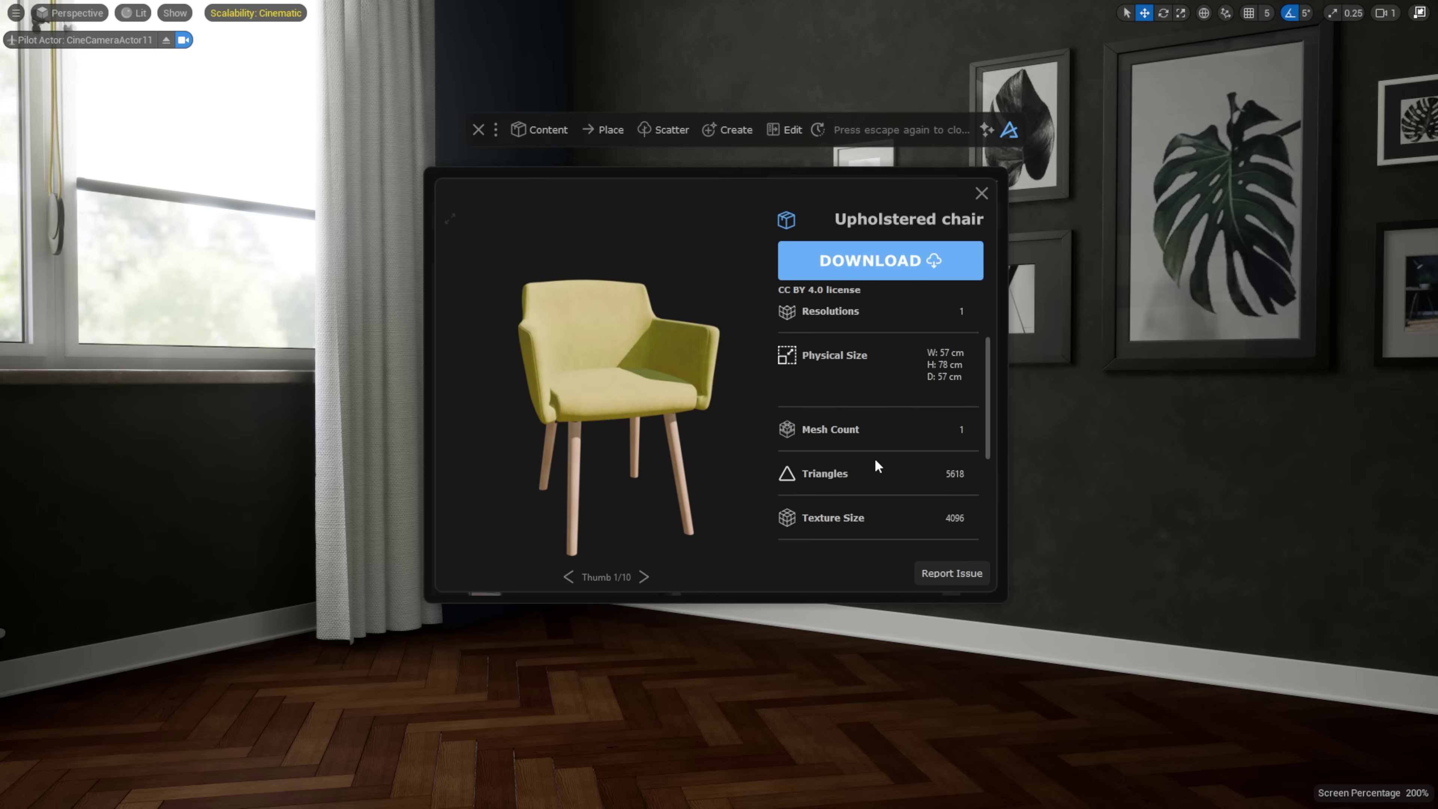
scroll(572, 380, up, 1)
click(981, 194)
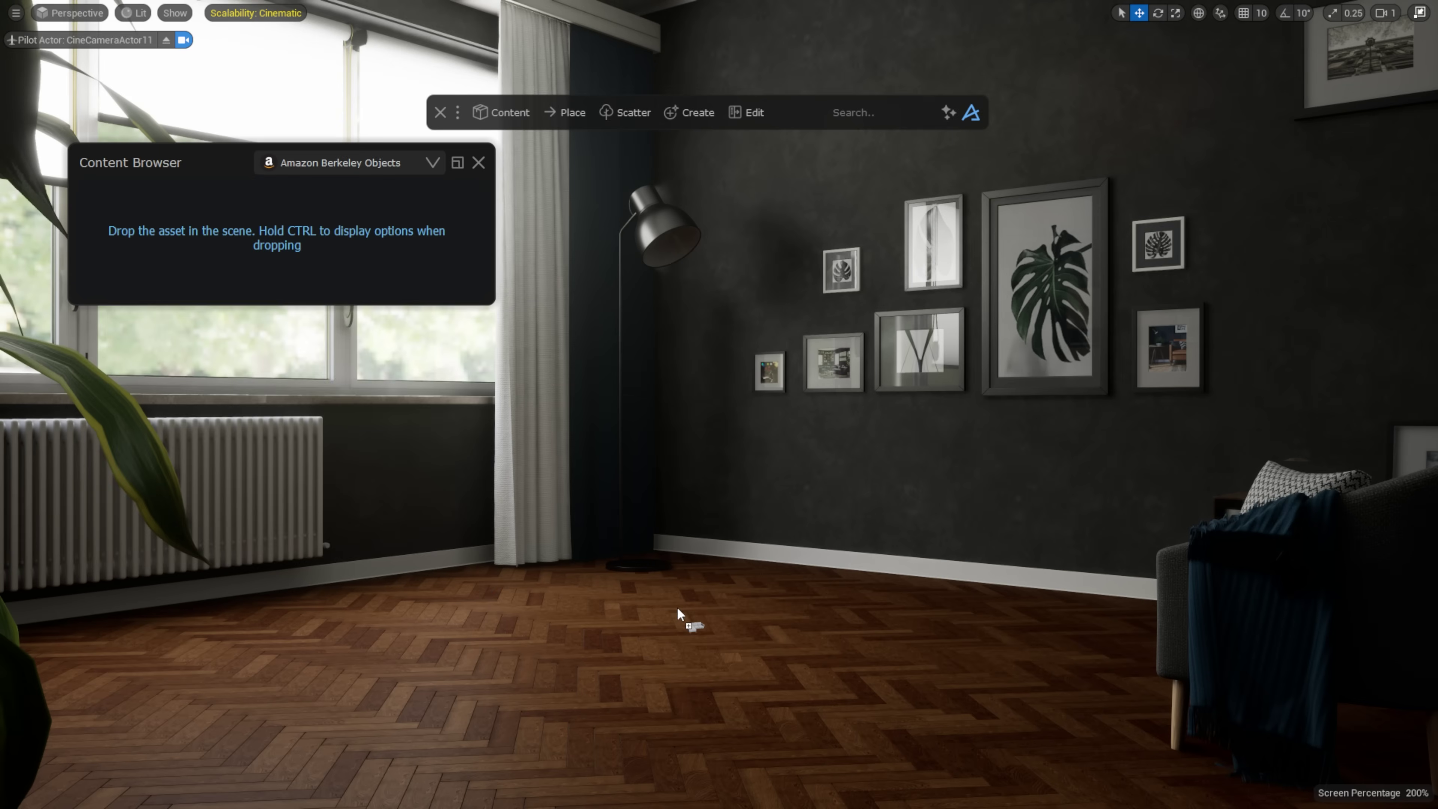
Step: Place the grey sectional sofa by the picture wall, then search for "rug" and lay a patterned white rug in front of it
drag(676, 607, 676, 606)
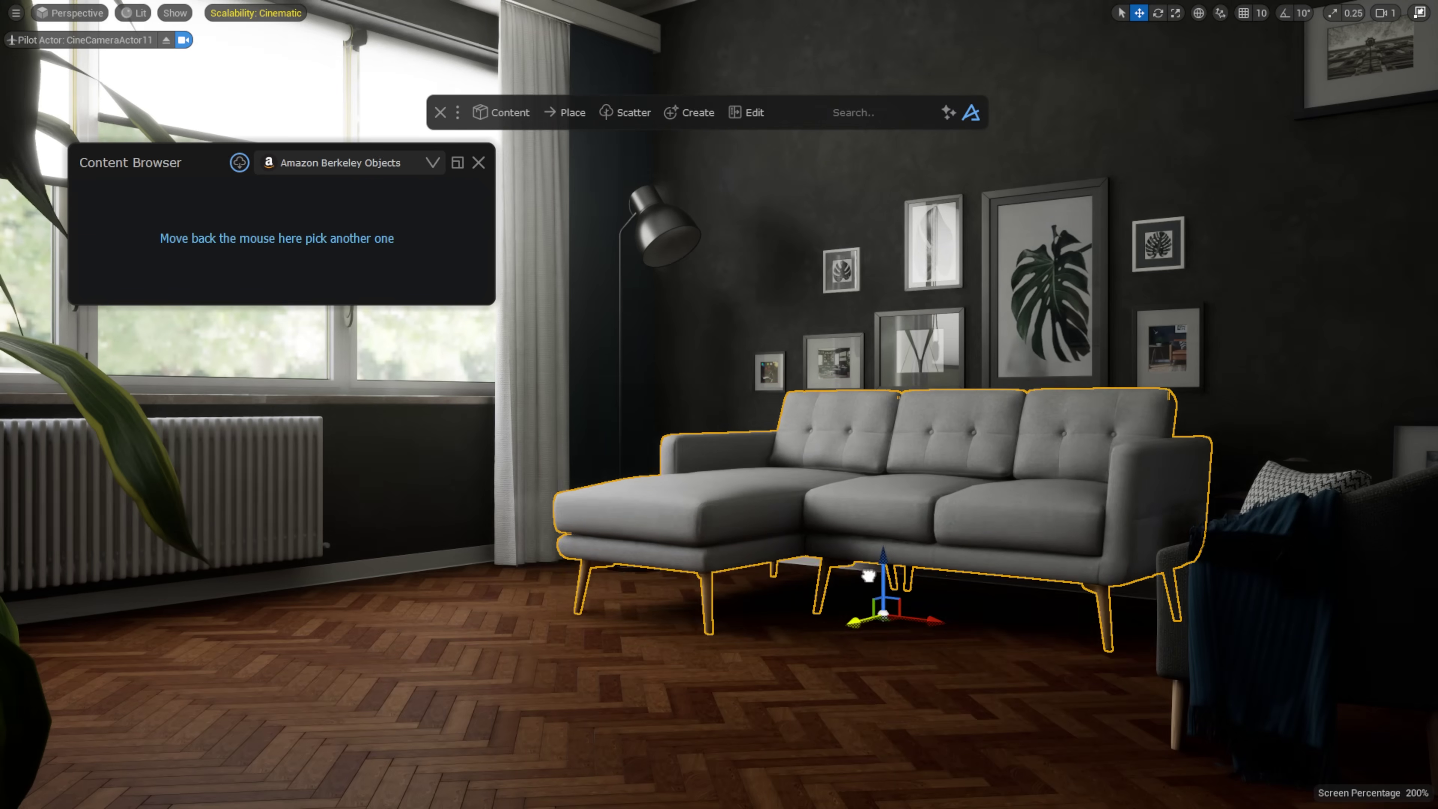
drag(869, 576, 735, 604)
key(r)
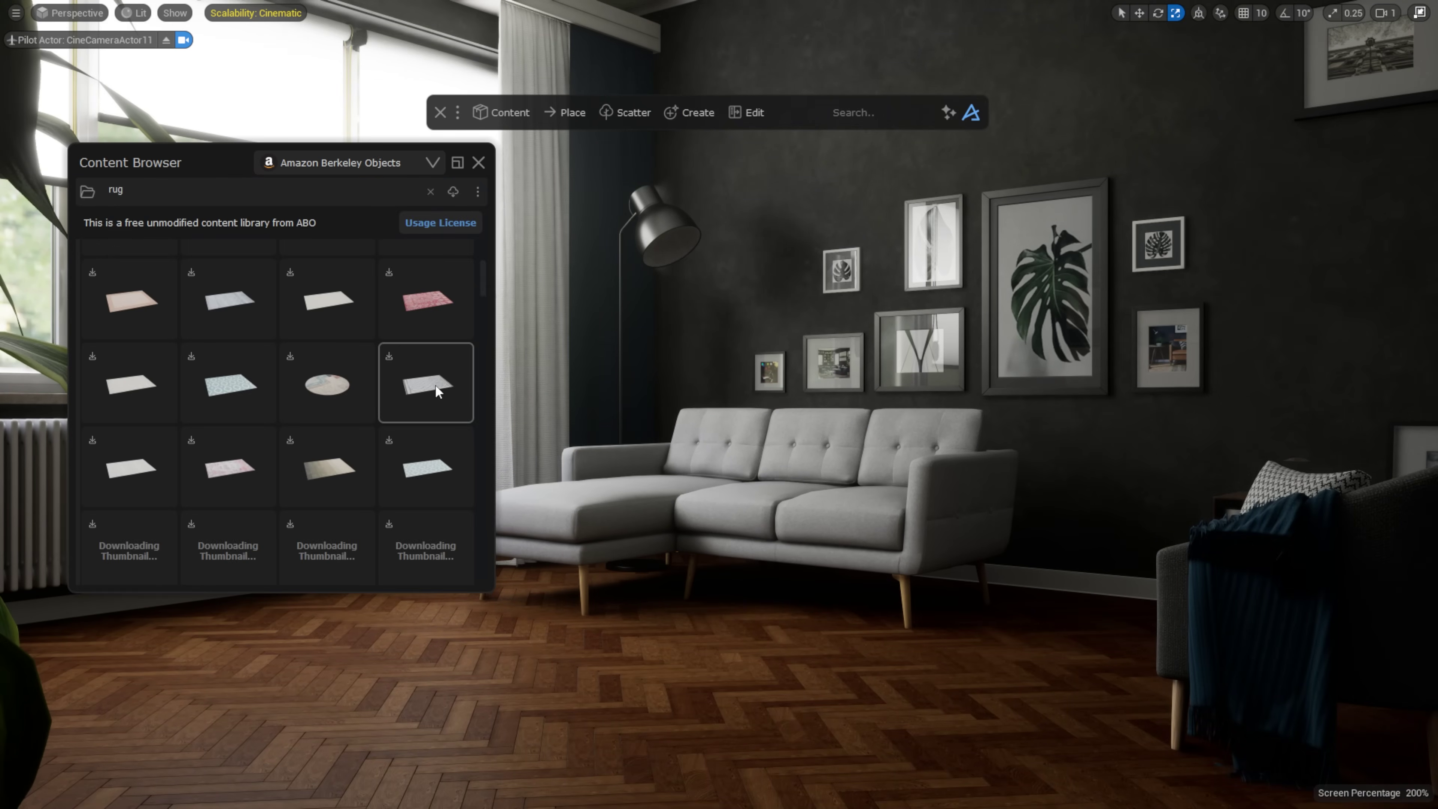
drag(435, 385, 636, 634)
key(w)
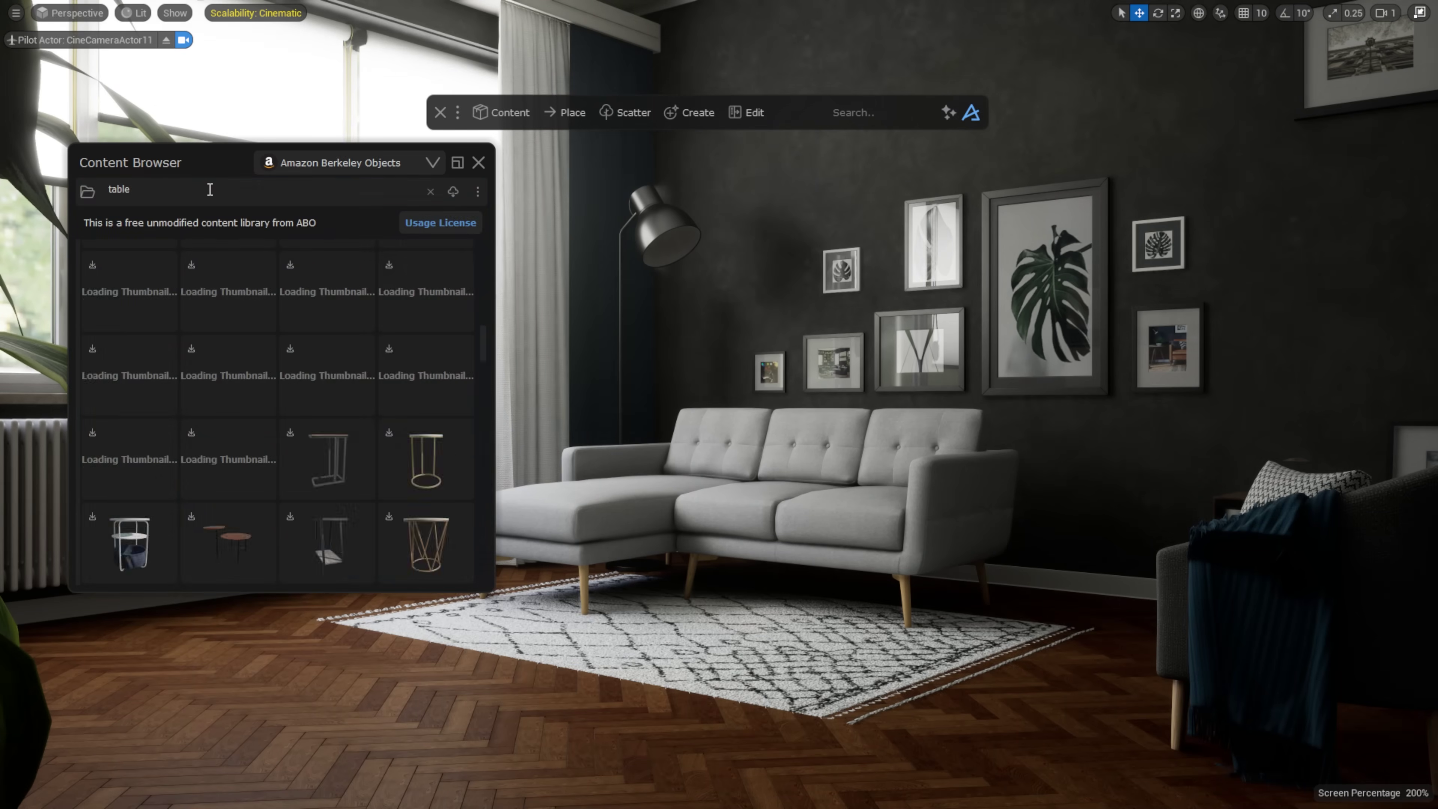
Step: Search for "table coffee" and set a wooden double coffee table on the rug, then find "pouf" and place the dark blue one on the floor
text(coffee)
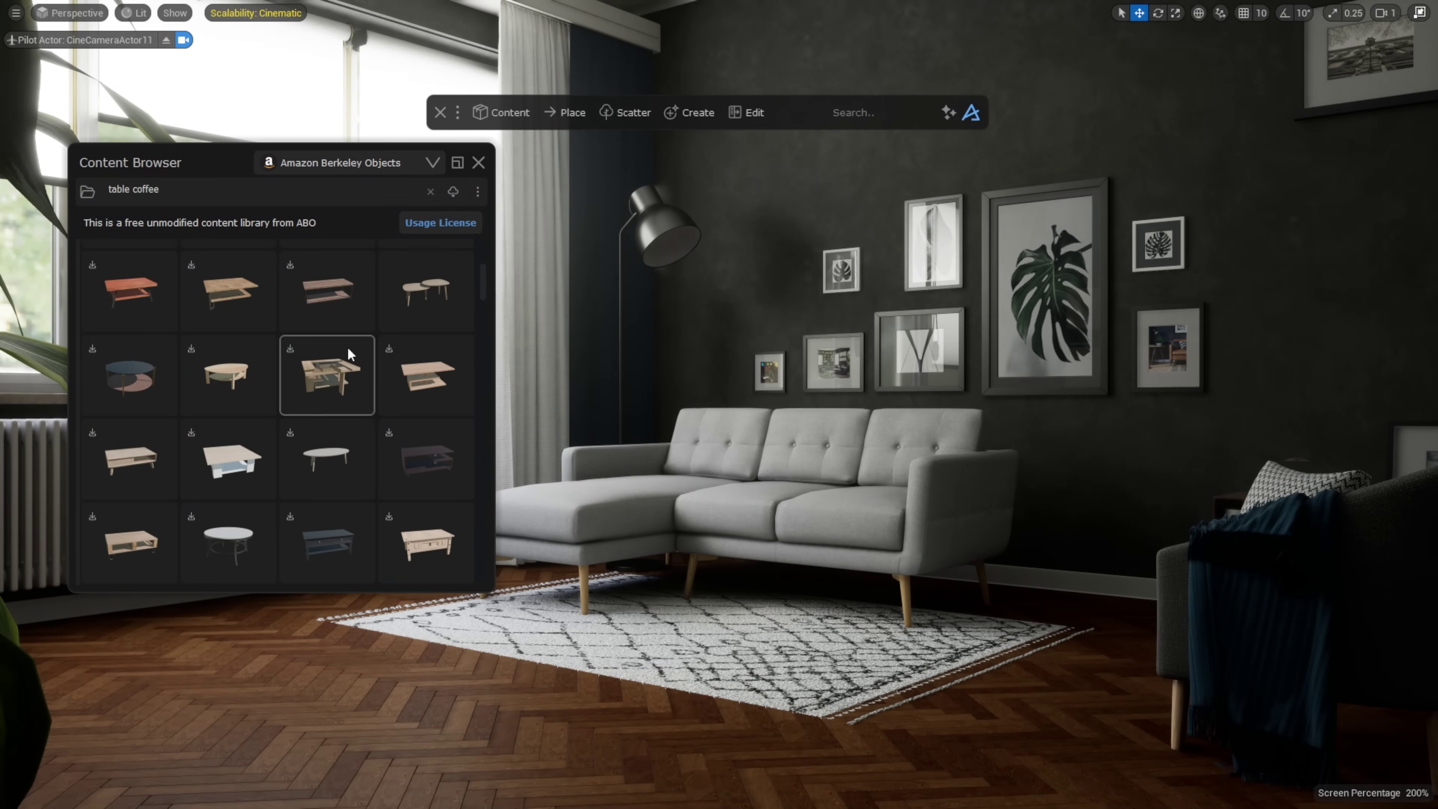
drag(437, 306, 690, 659)
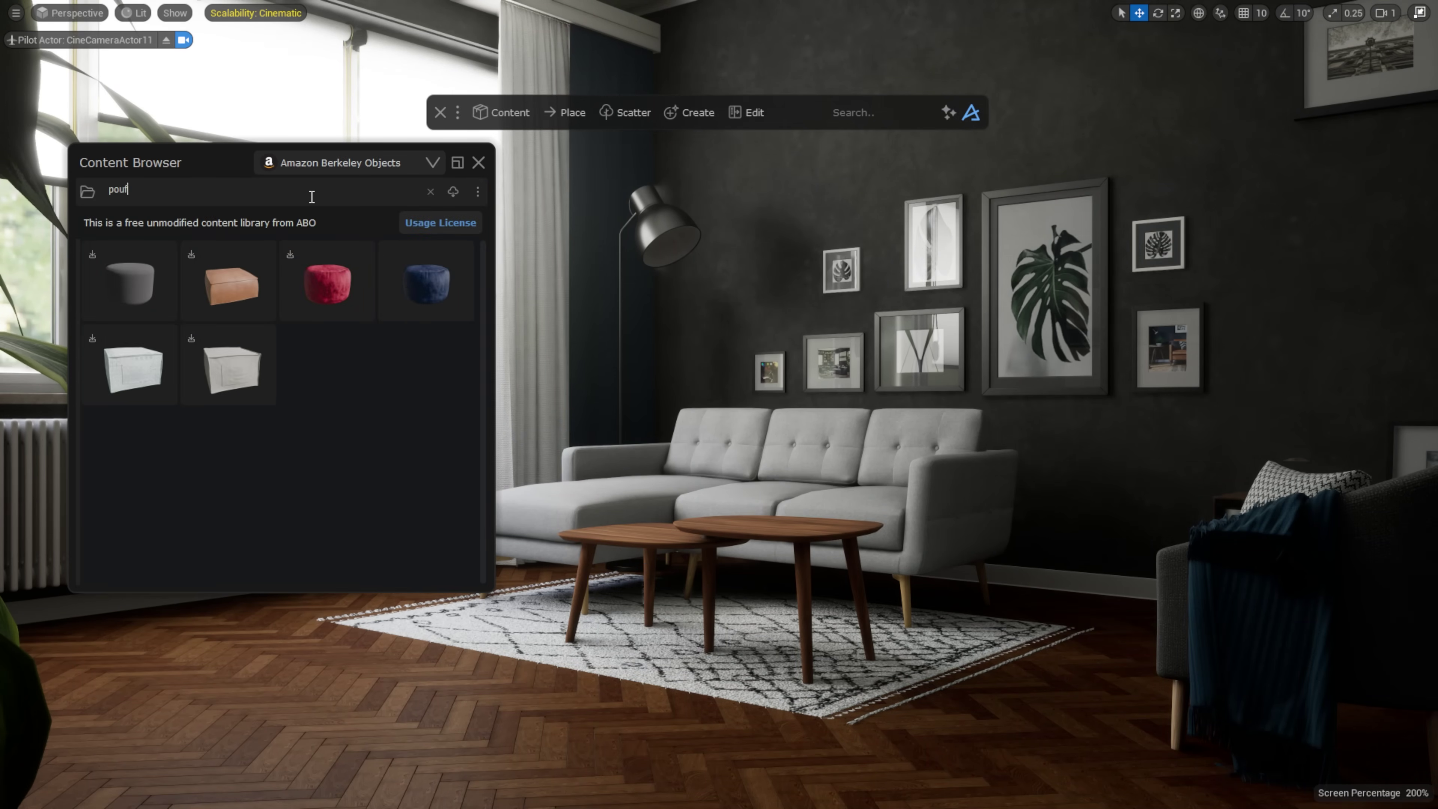
drag(425, 280, 241, 669)
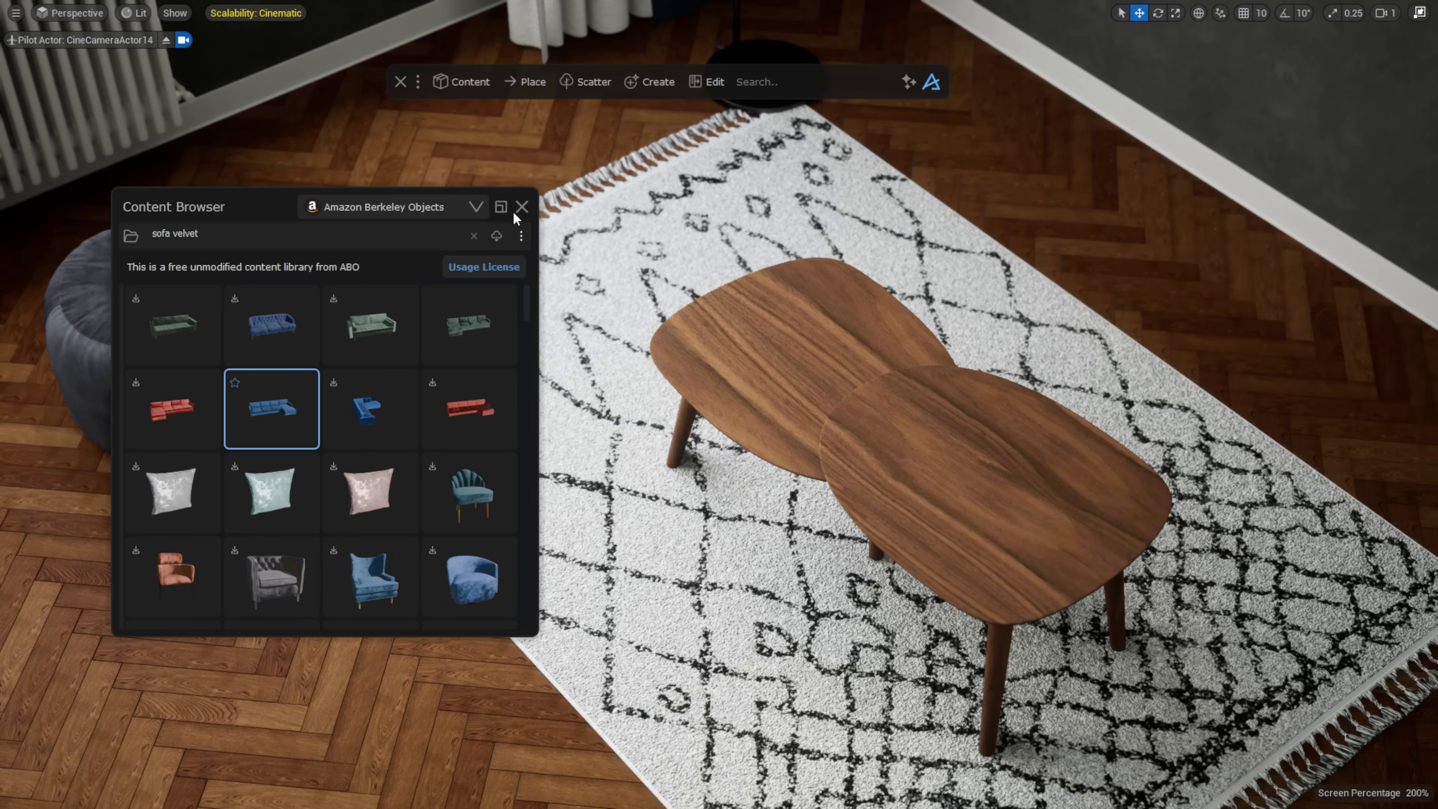
Step: Place the blue velvet sectional sofa from the "sofa velvet" results behind the coffee table, then adjust its scale and position at the rug's edge
drag(300, 423, 1118, 428)
key(r)
drag(997, 243, 912, 187)
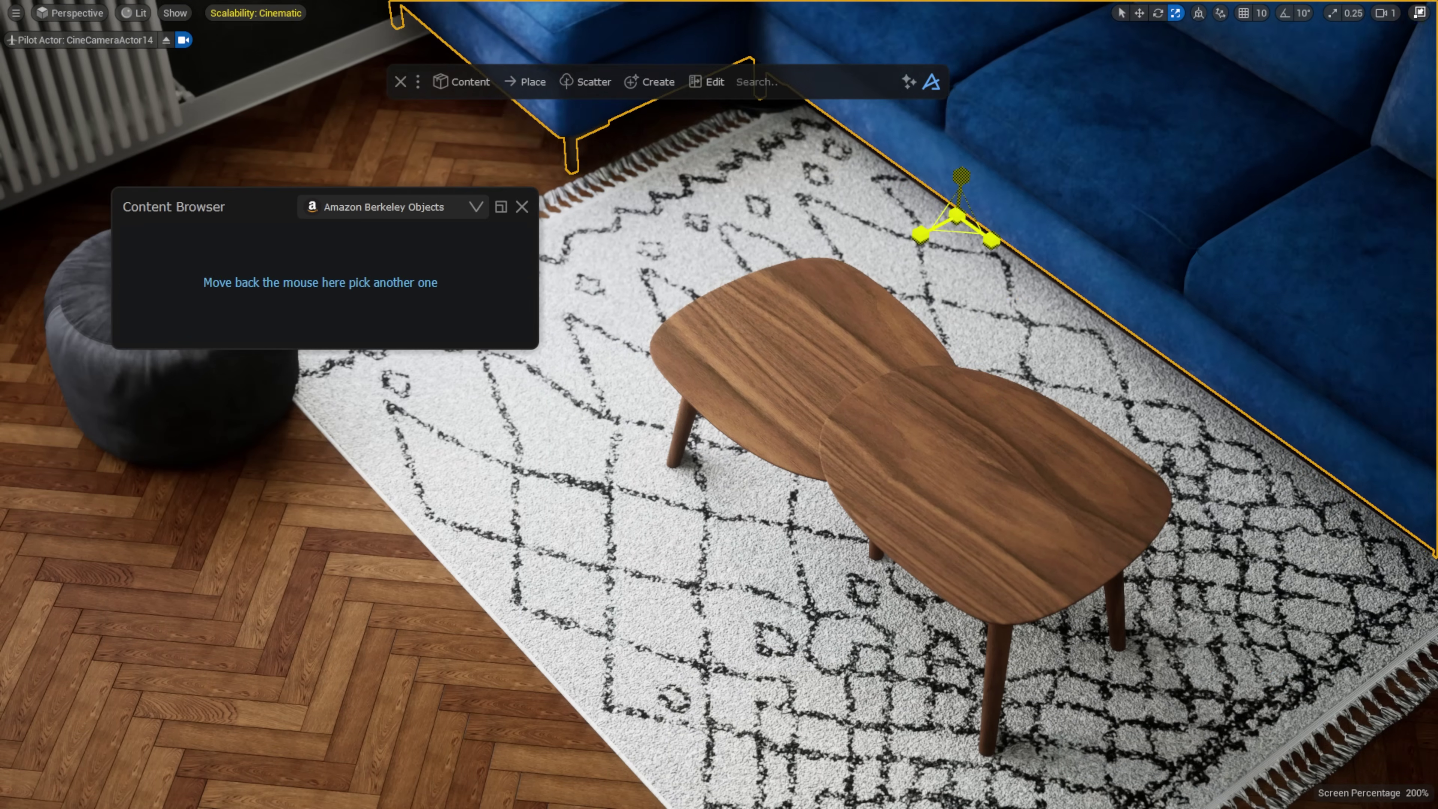
key(w)
drag(997, 243, 1073, 297)
drag(991, 292, 900, 305)
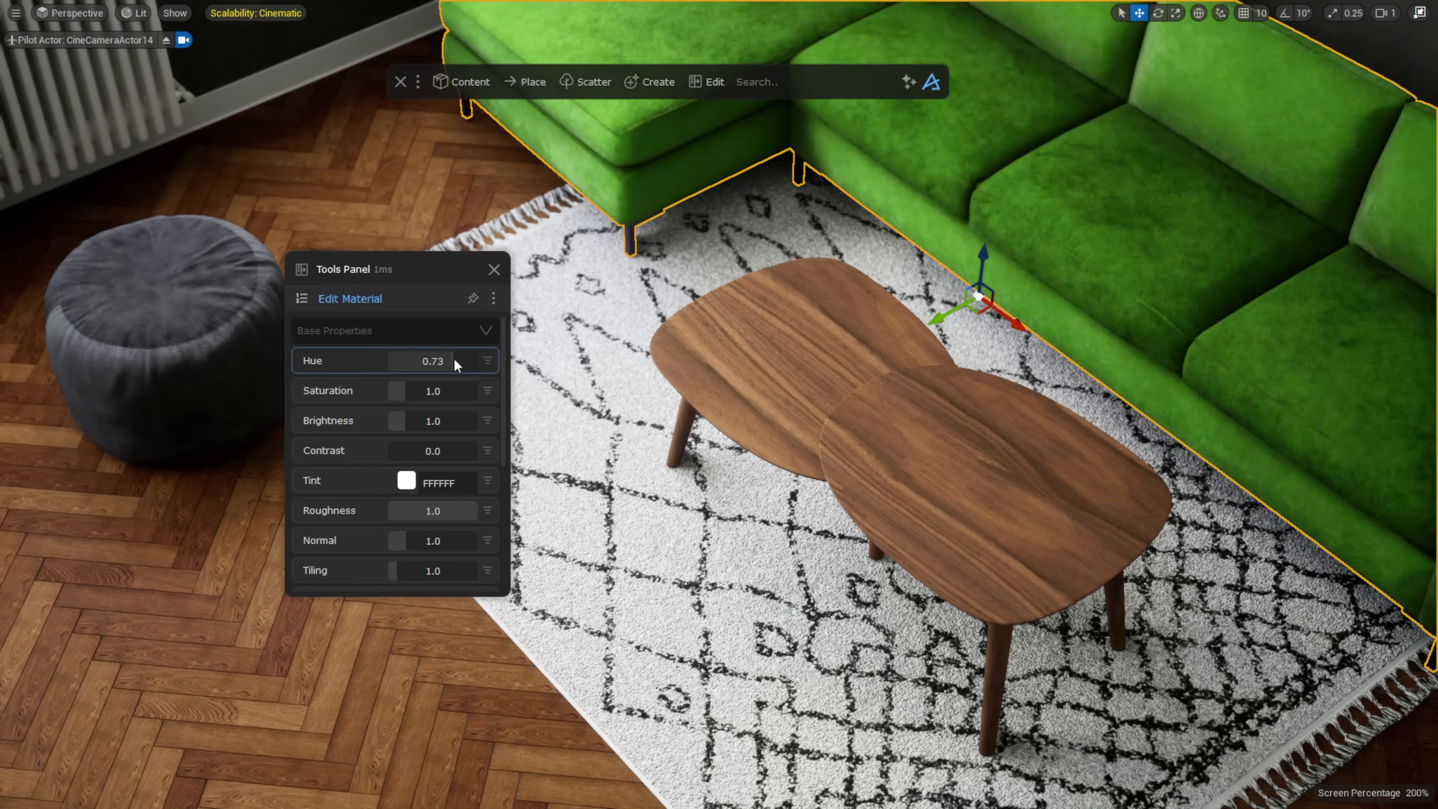
Step: Recolour the velvet sofa's material with Hue 0.0, Saturation 0.51 and Brightness 0.88, then close the material settings
drag(453, 363, 471, 364)
drag(402, 395, 412, 416)
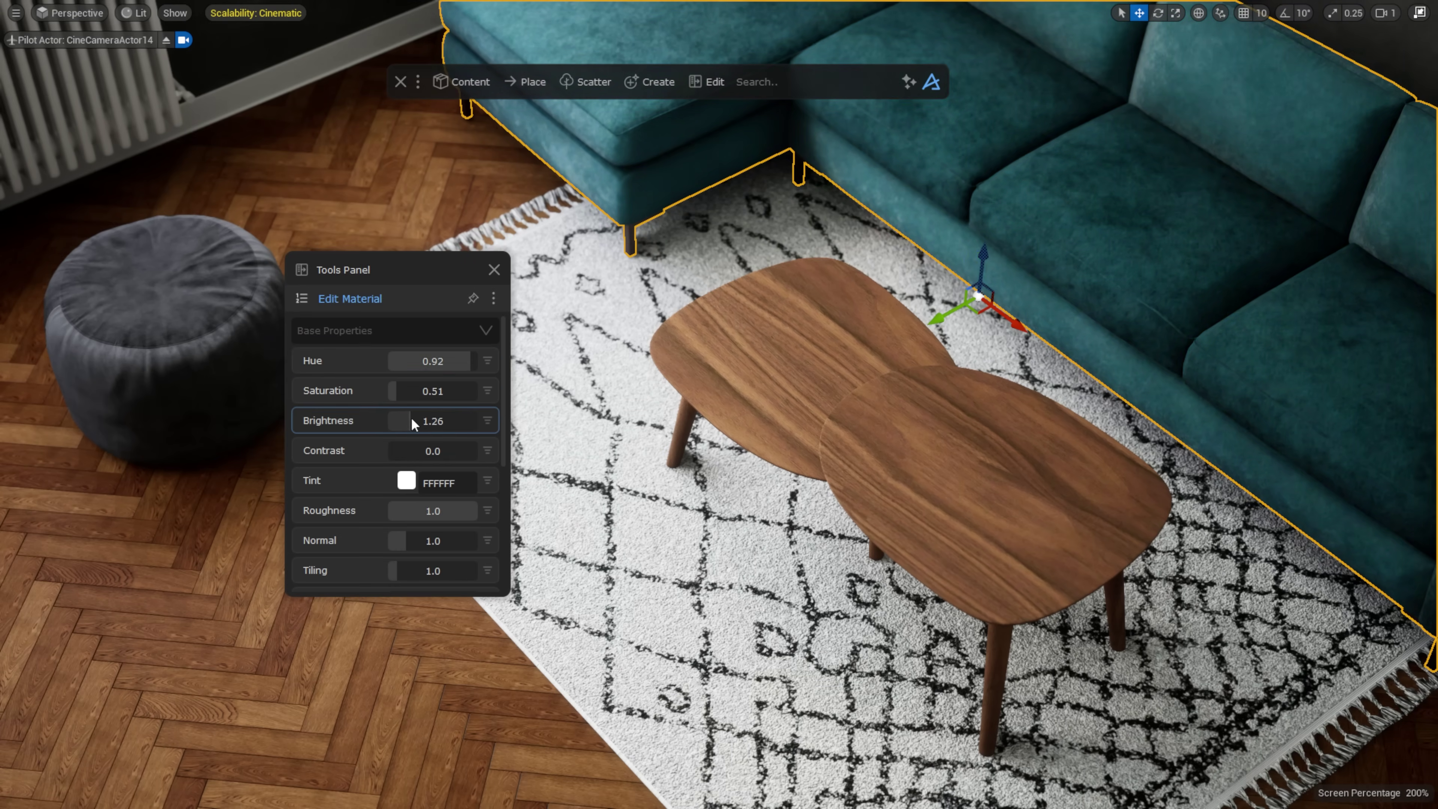
drag(408, 362, 388, 370)
drag(409, 421, 404, 422)
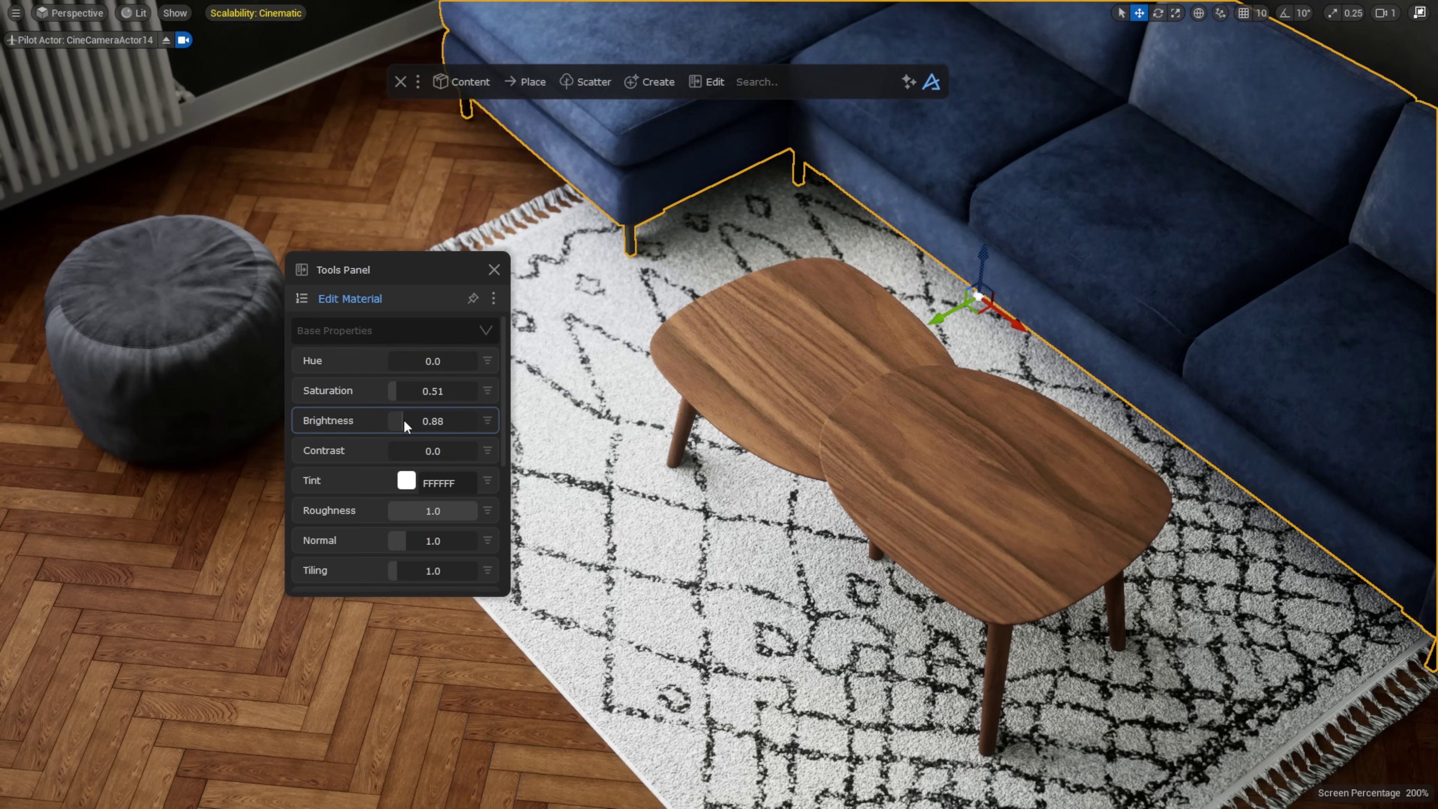
key(g)
click(493, 270)
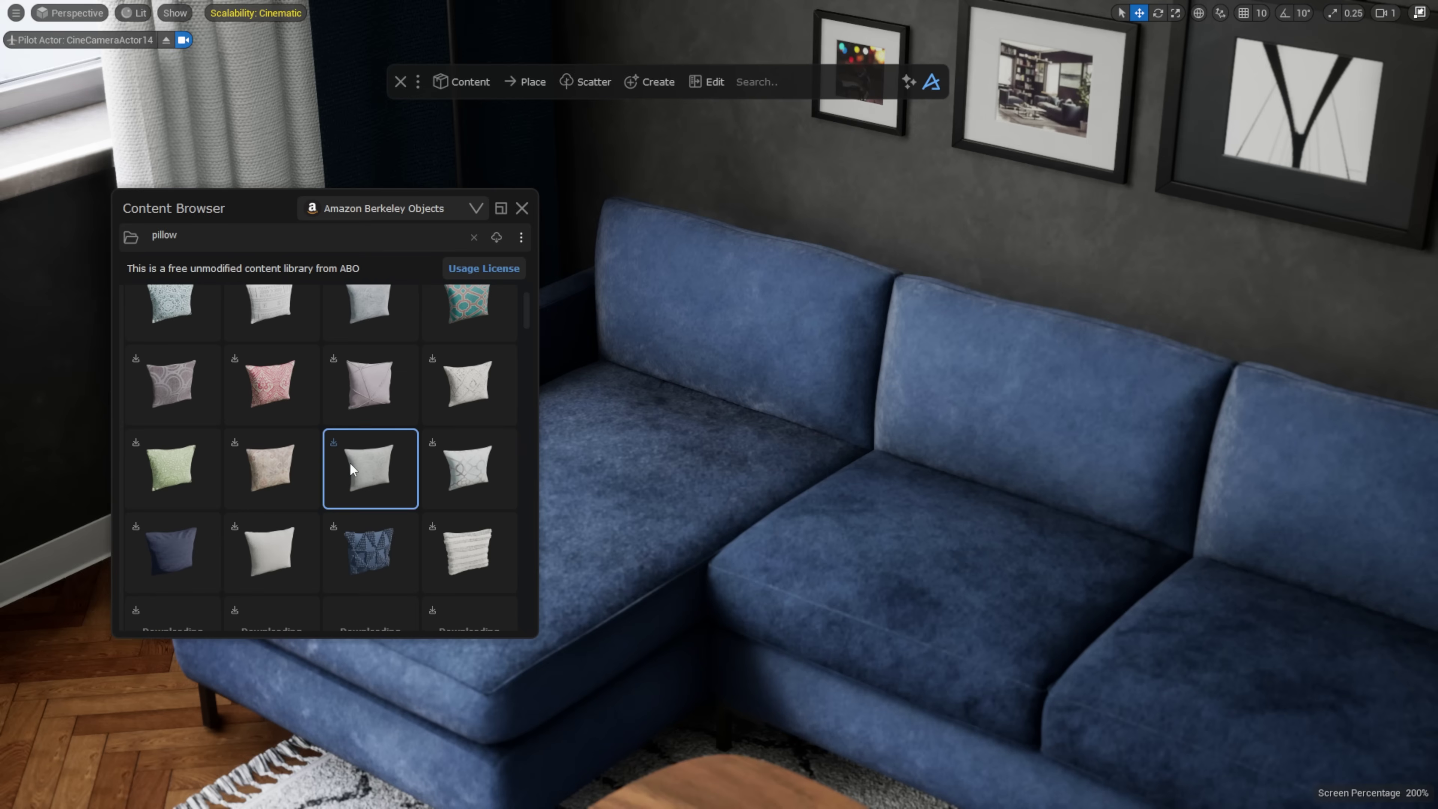
Step: Place the white striped pillow against the blue velvet sofa's backrest and rotate it by about 16.8 degrees
drag(468, 552, 776, 295)
key(e)
drag(754, 233, 770, 226)
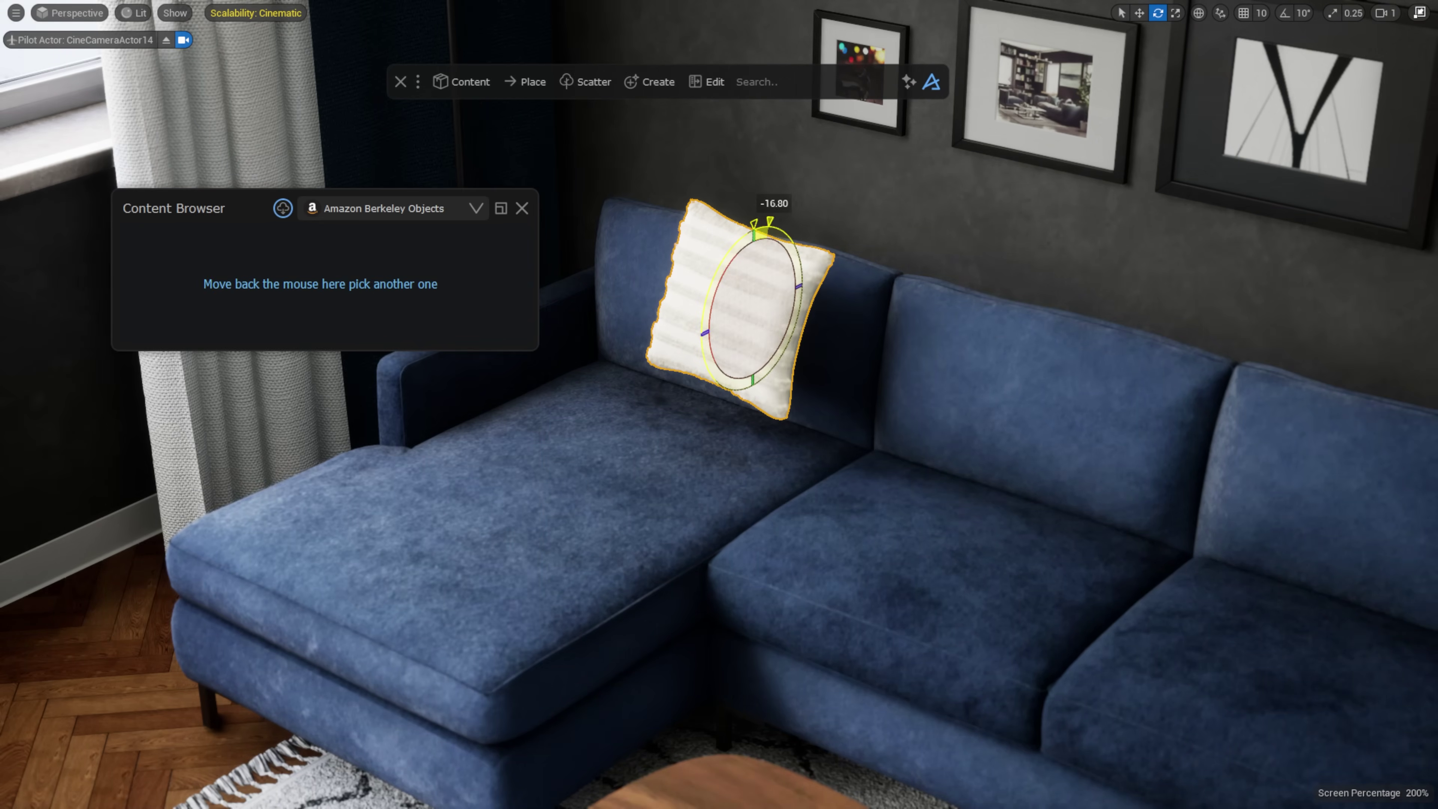
Step: Start a Physics Drop on the striped pillow and set its collision type to Dynamic
click(532, 82)
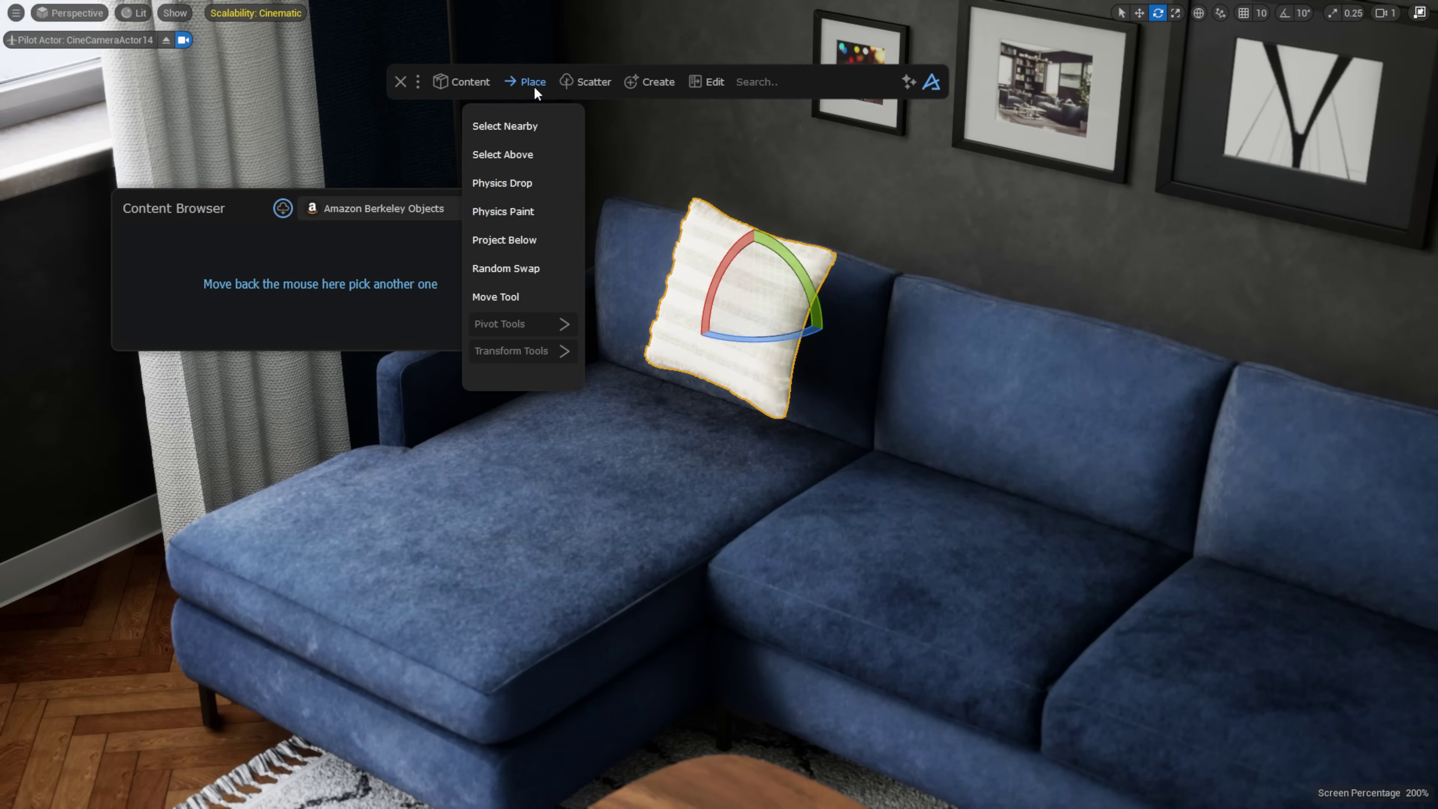
click(521, 183)
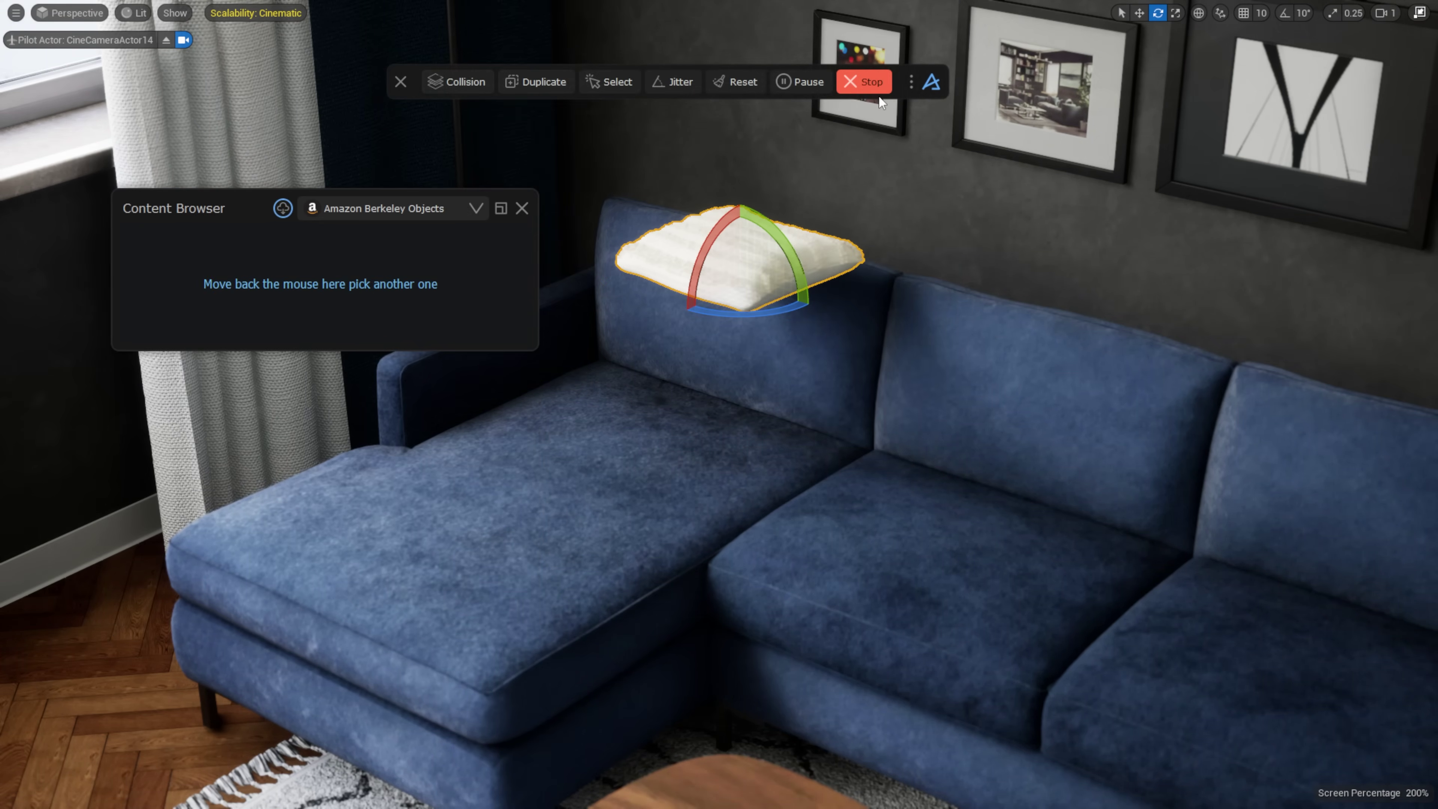
click(447, 85)
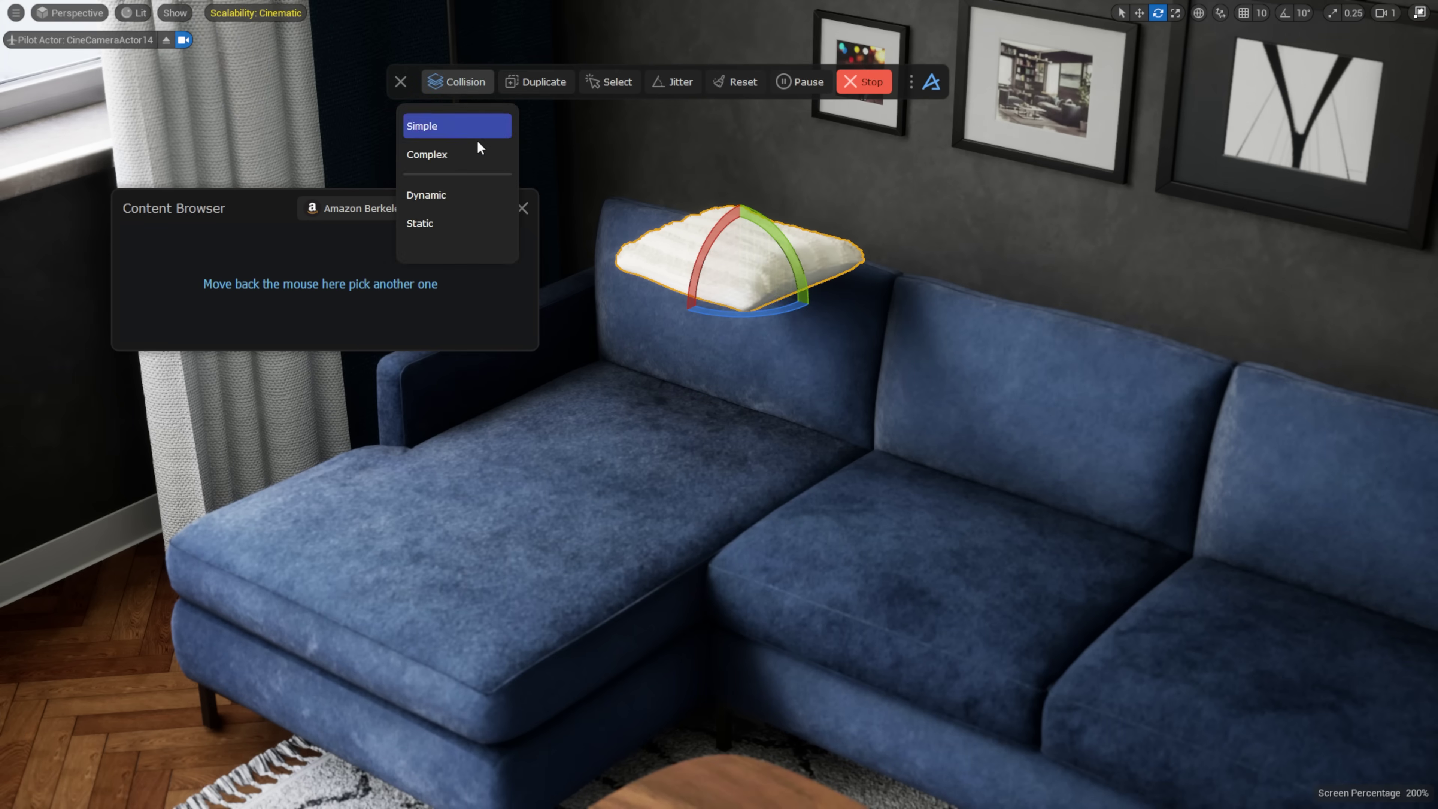
click(479, 197)
Step: Duplicate the pillow many times over the sofa while the physics simulation runs, then undo the last change
key(w)
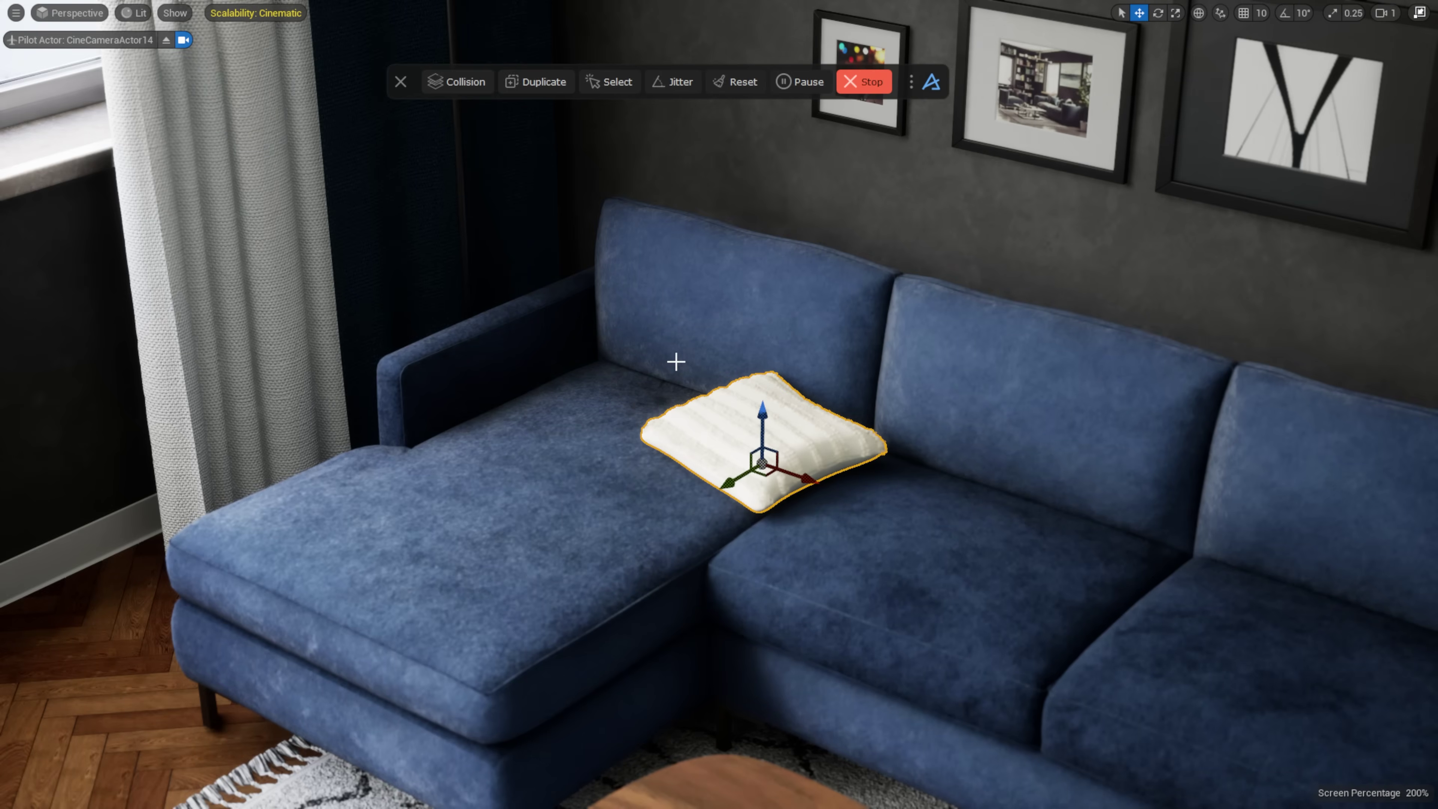
click(542, 82)
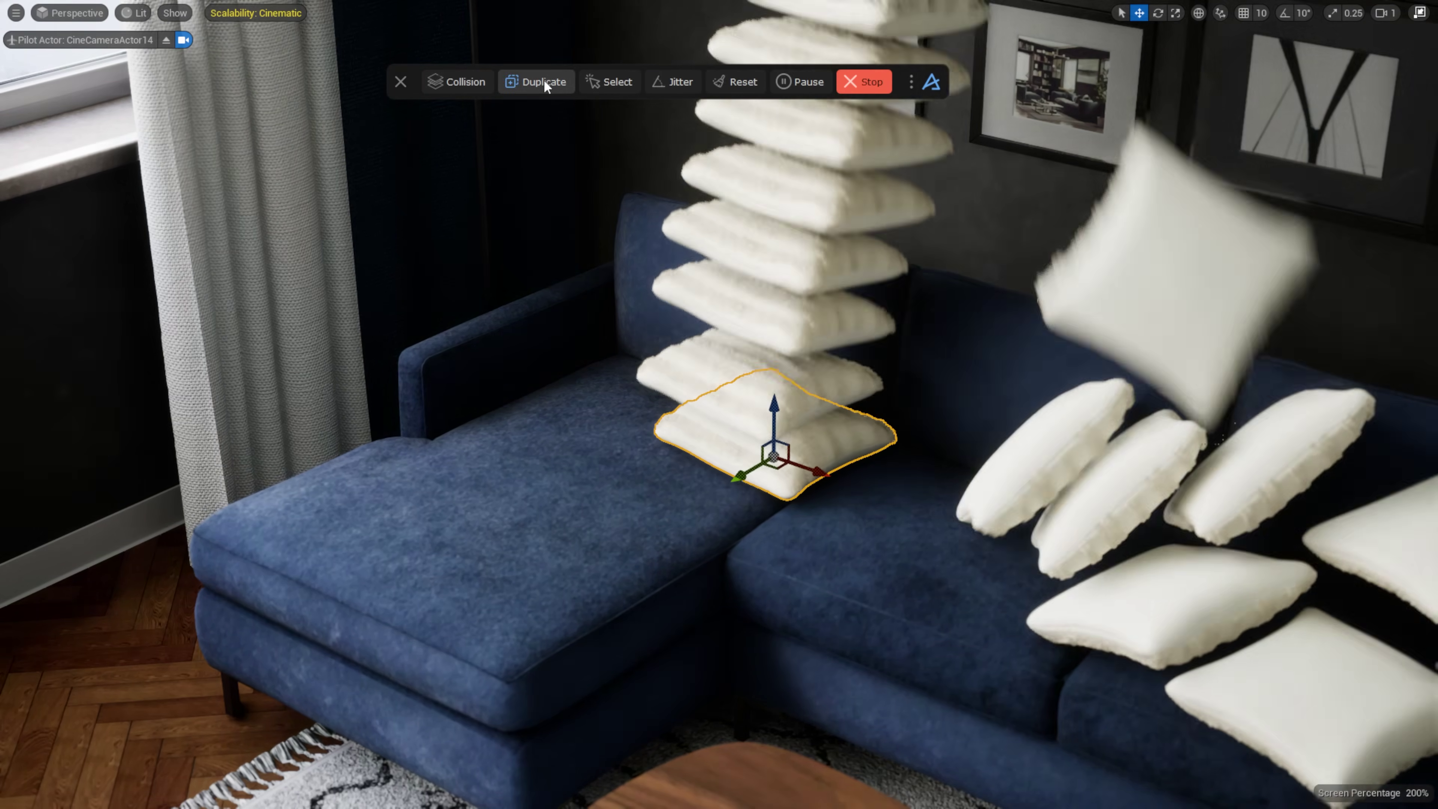
key(ctrl+z)
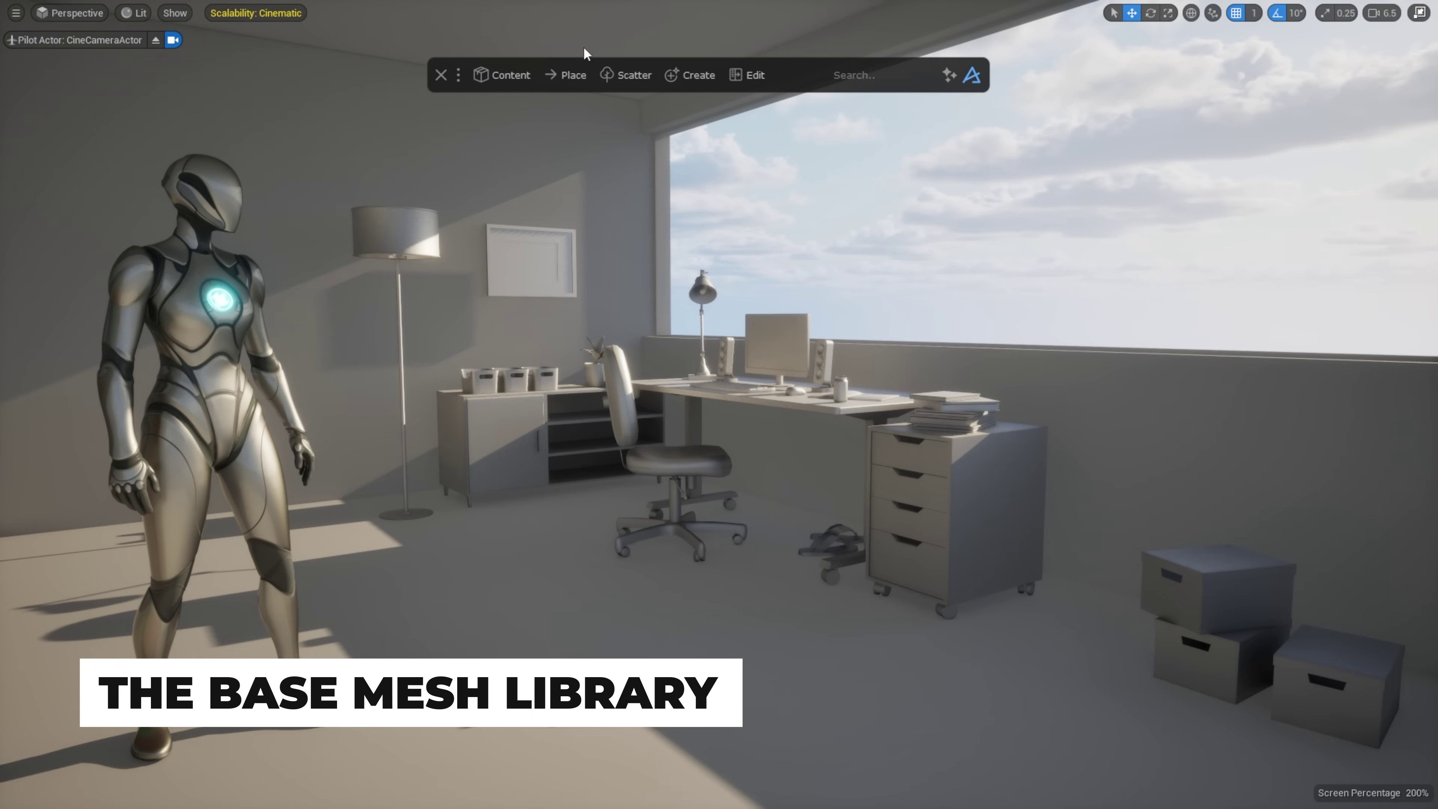
Step: Show The Base Mesh library, search for "box" and place the closed box on the floor near the drawer unit
click(504, 75)
click(501, 120)
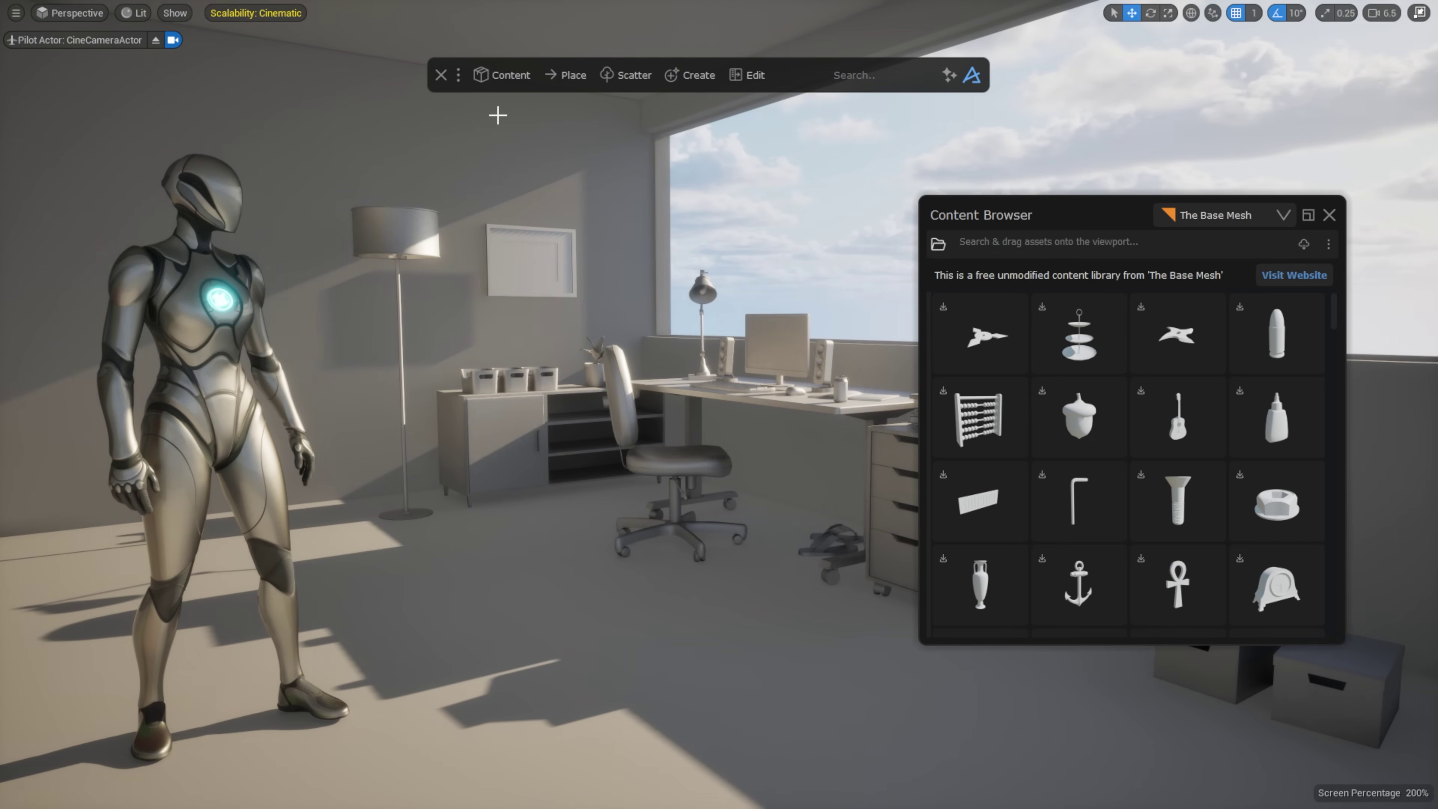
drag(1043, 209, 484, 162)
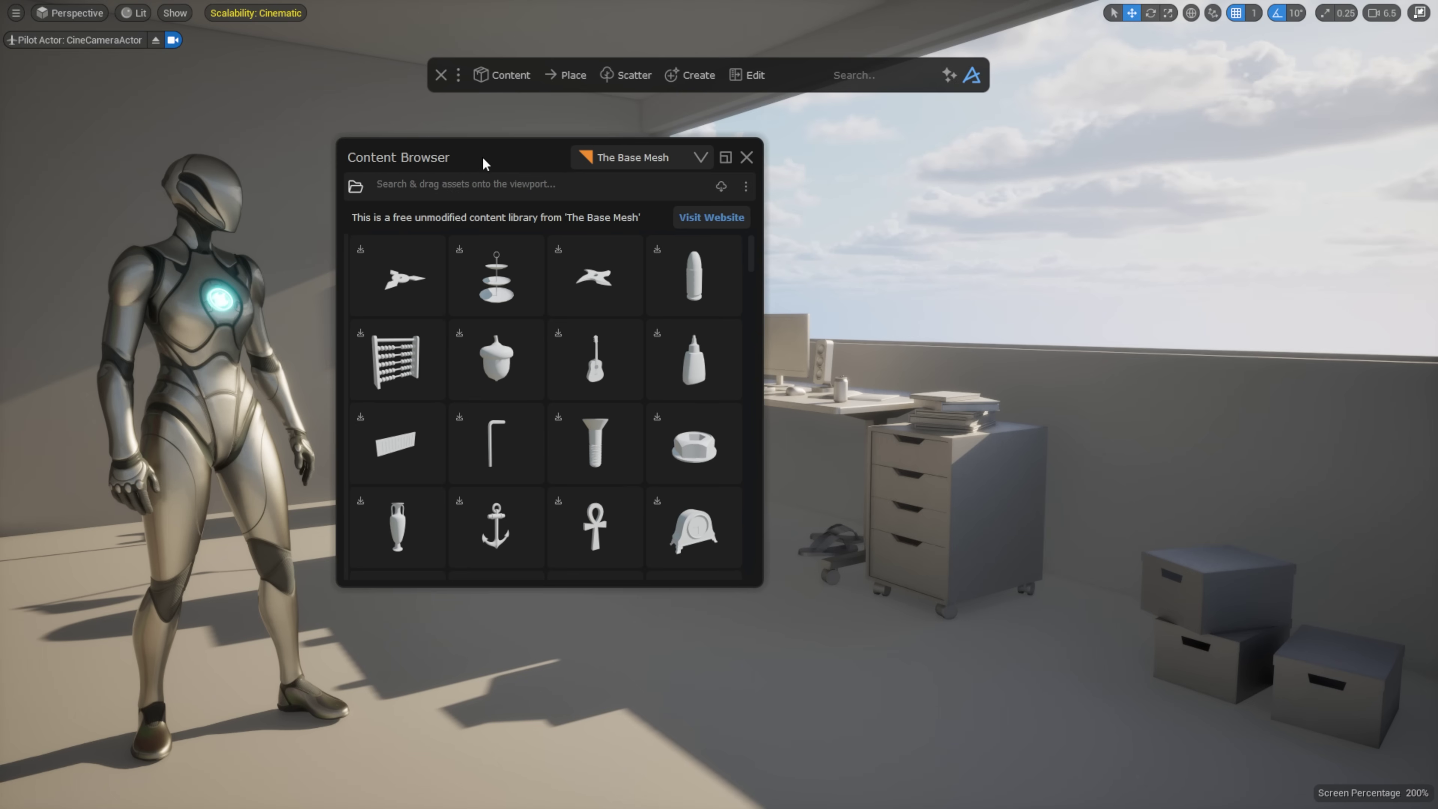
click(639, 165)
click(620, 230)
click(543, 180)
text(box)
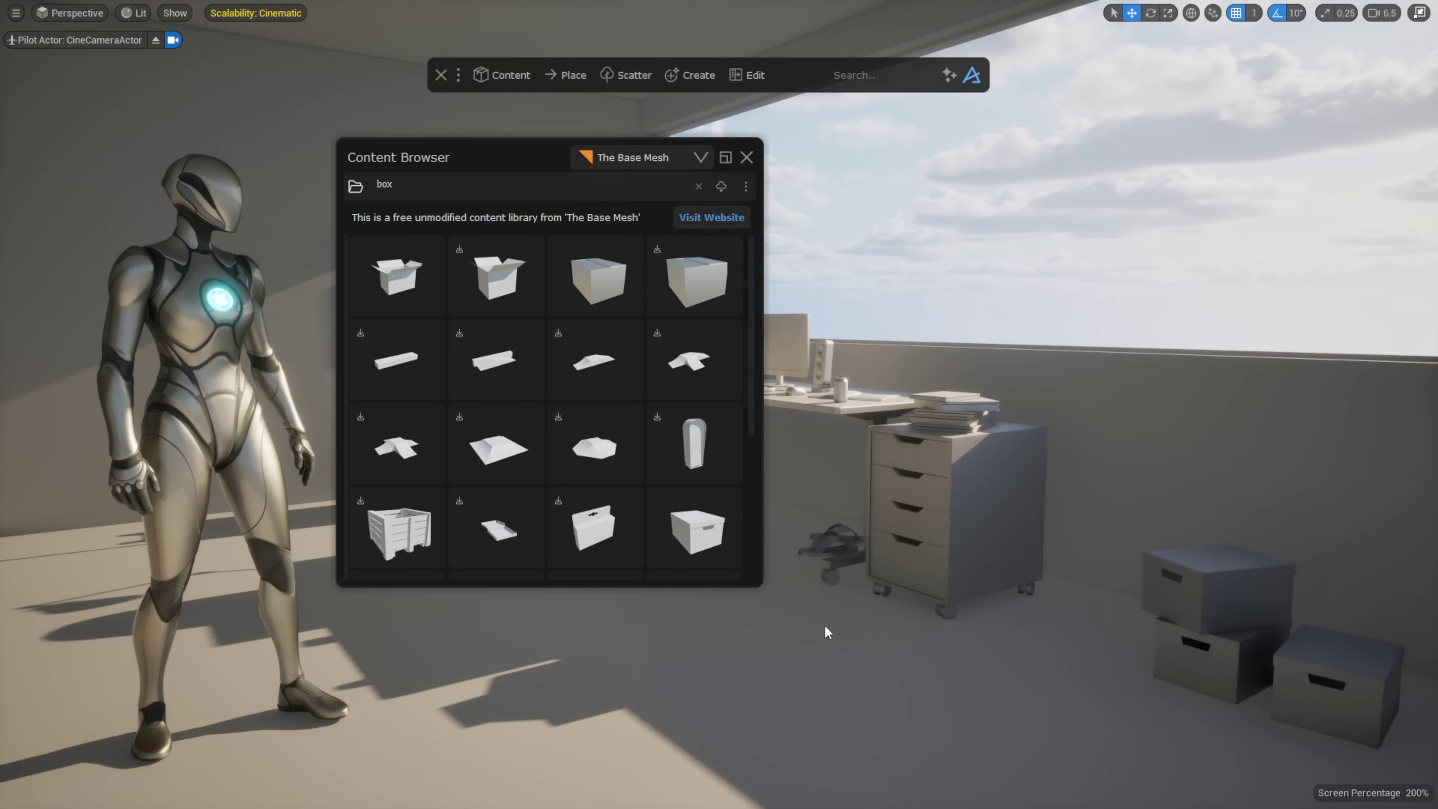
drag(585, 280, 784, 629)
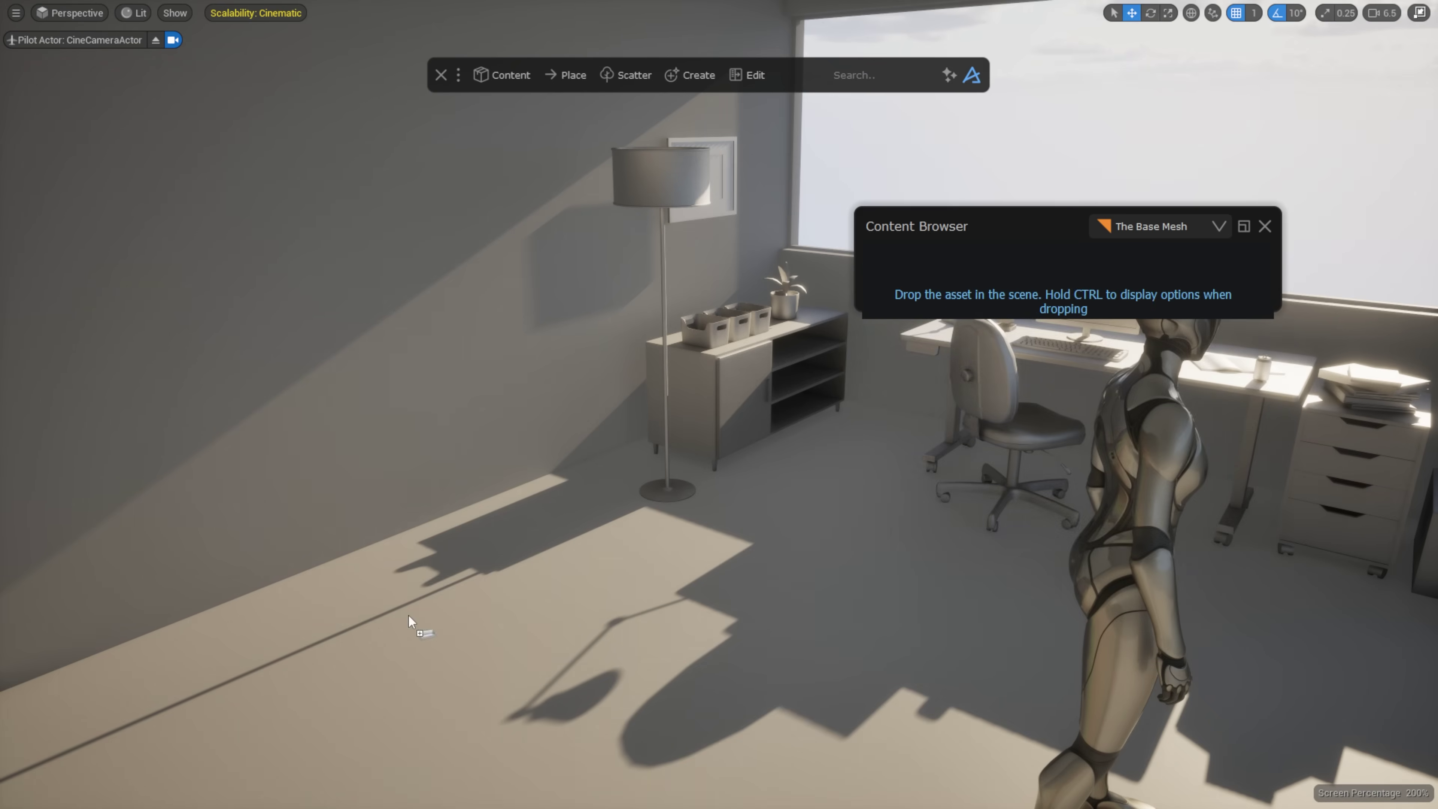
Step: Set a sofa on the floor by the lamp, then search for "box" and add another result to the office floor
drag(417, 619, 447, 614)
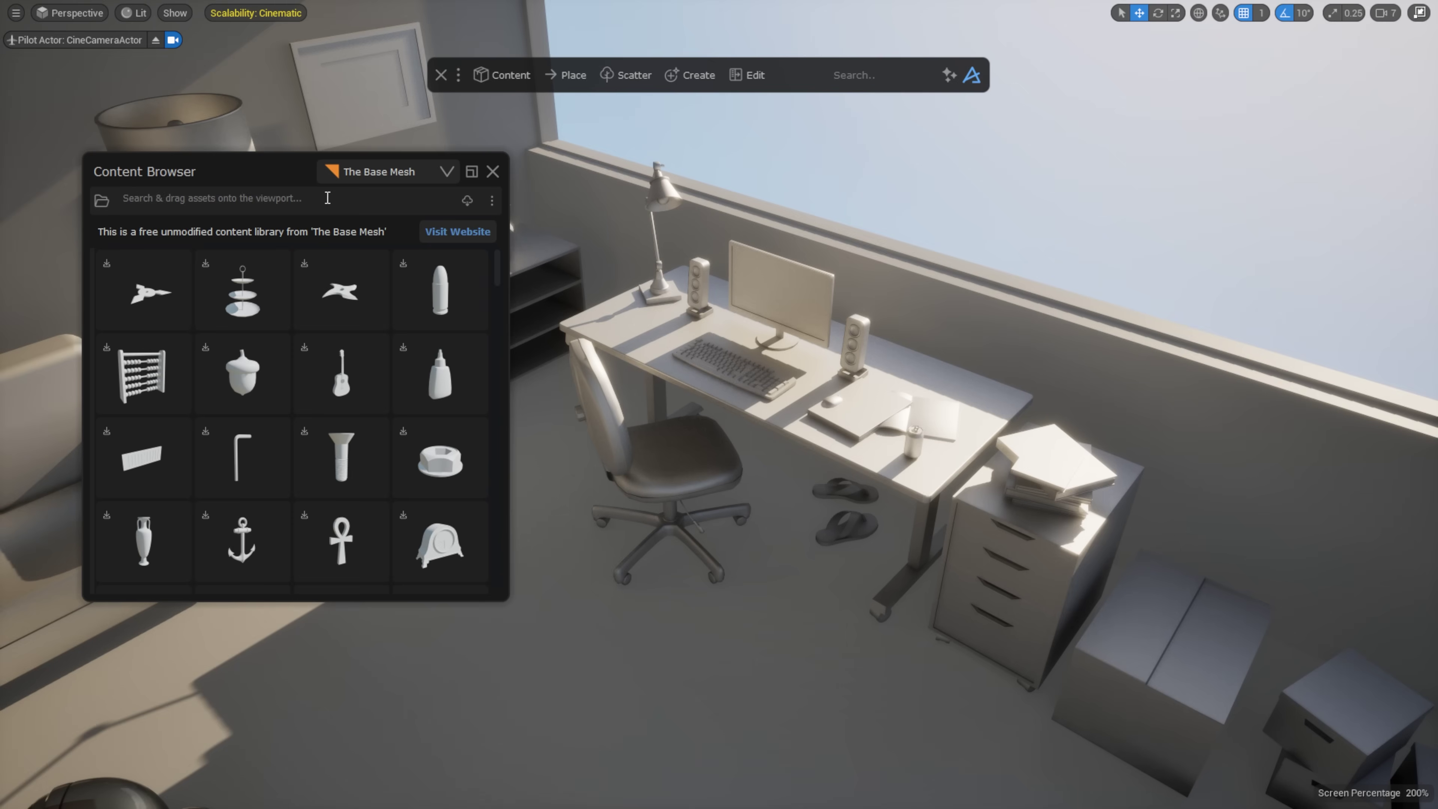
text(box)
mouse_move(144, 289)
mouse_down()
mouse_move(541, 518)
mouse_move(540, 568)
mouse_up()
mouse_move(578, 481)
mouse_down()
mouse_move(845, 435)
mouse_move(586, 558)
mouse_move(406, 591)
mouse_move(774, 675)
mouse_move(475, 574)
mouse_move(474, 494)
mouse_up()
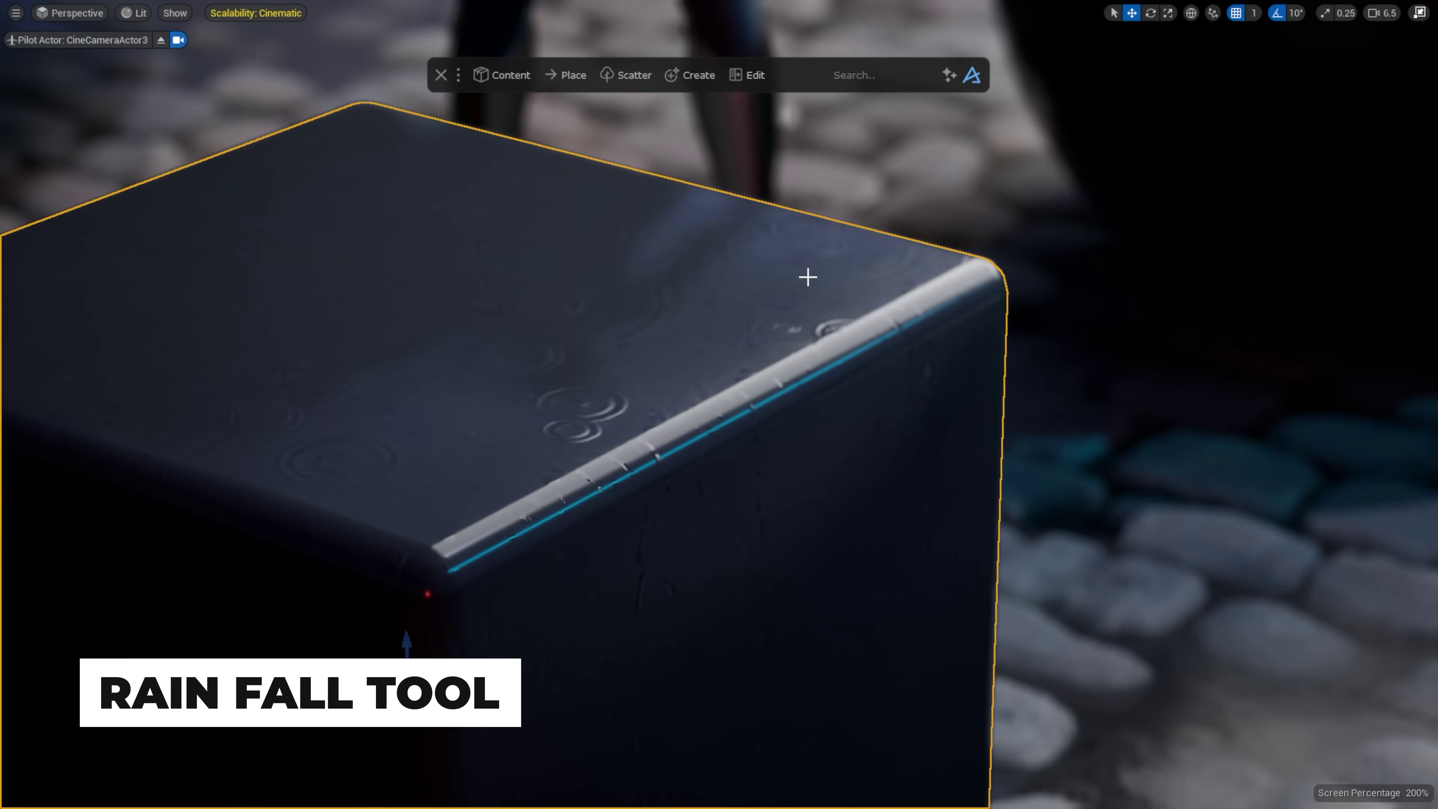
Step: Bring up Edit Material for the selected wet cube and expand its Rain properties
click(766, 77)
click(1215, 292)
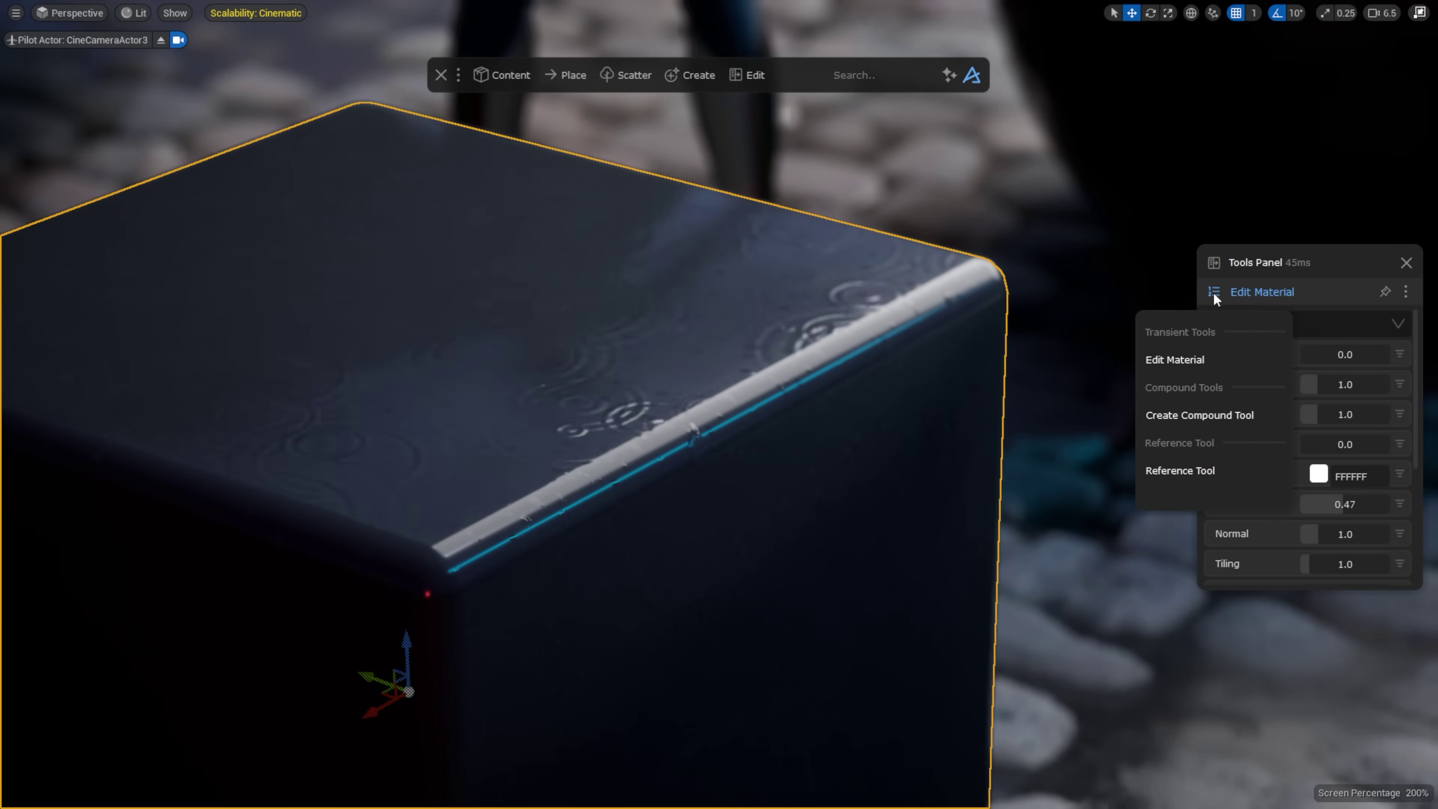
click(1215, 361)
scroll(1267, 401, down, 3)
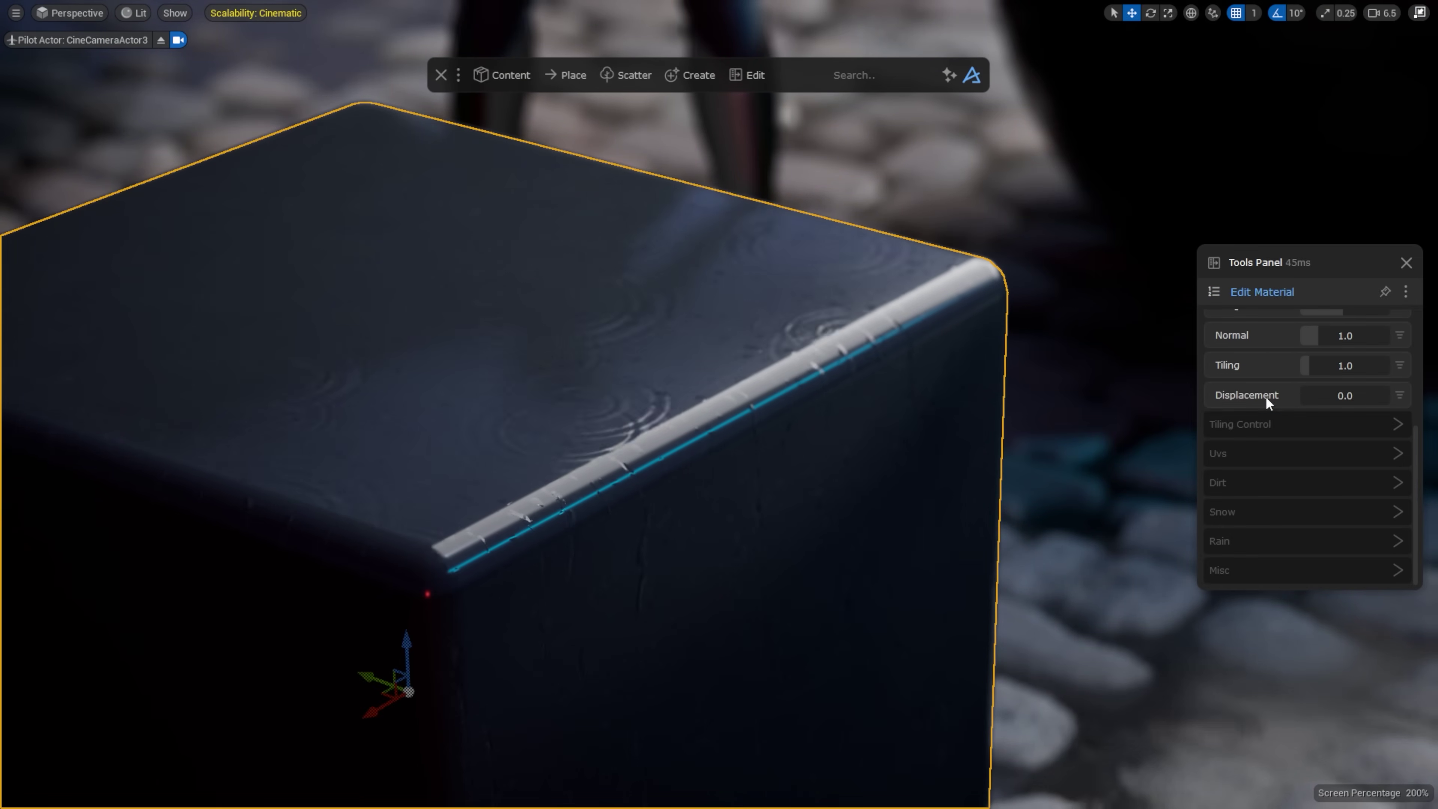
click(1250, 539)
scroll(1322, 499, down, 3)
Step: Adjust the cube material's rain effect, including T Ripple Size and T Drip Tiling
drag(1300, 441, 1398, 435)
scroll(1293, 445, down, 4)
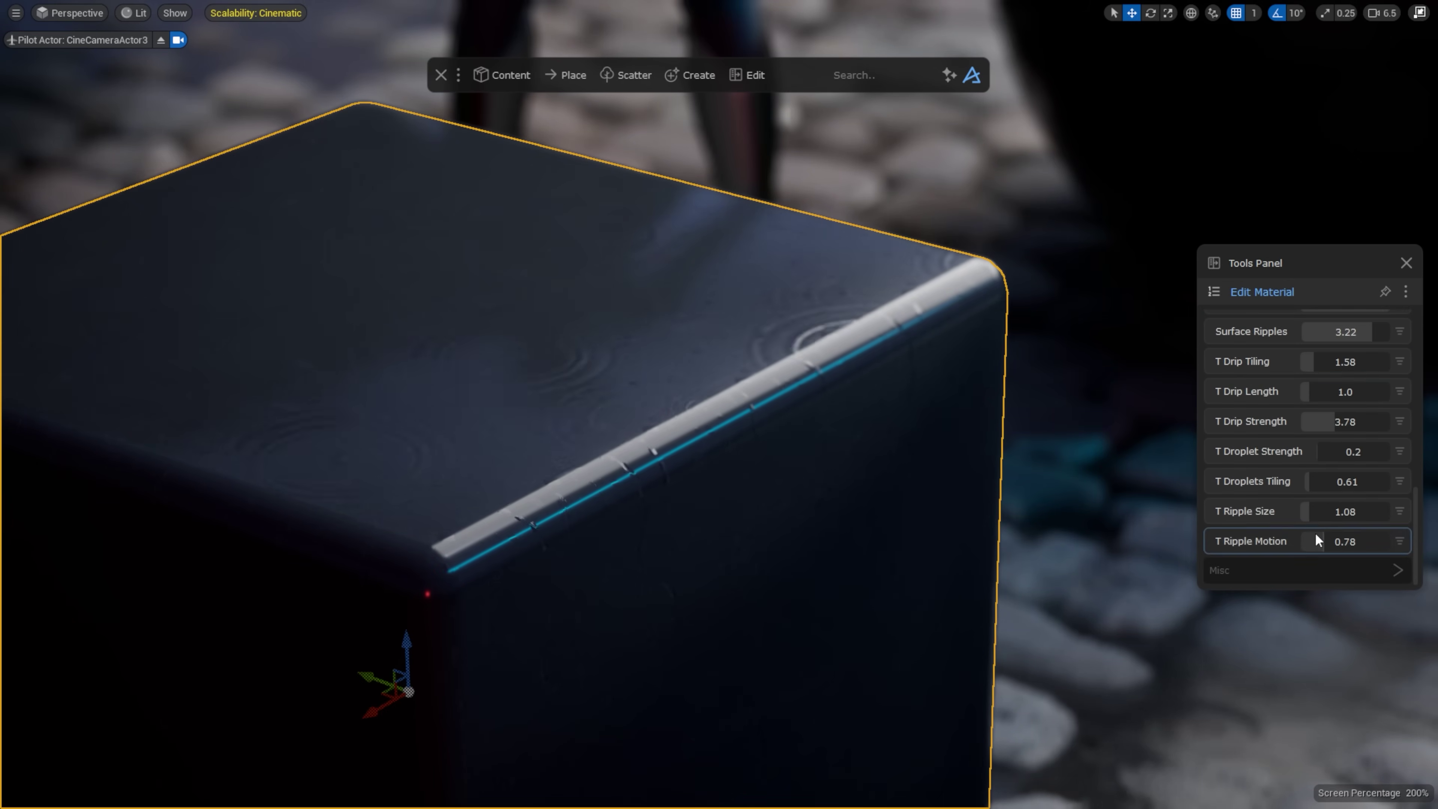
drag(1309, 510, 1311, 510)
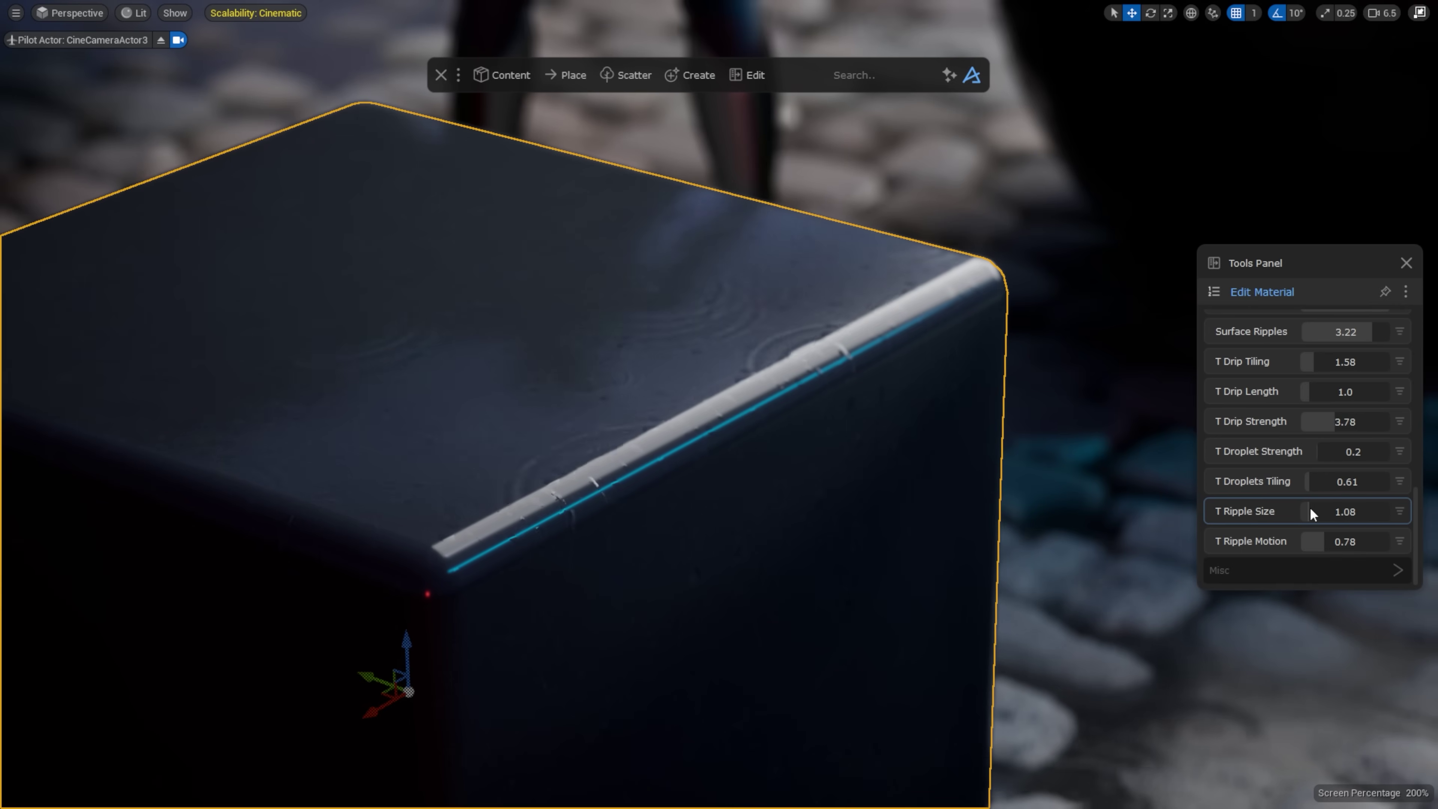
drag(1313, 364, 1339, 362)
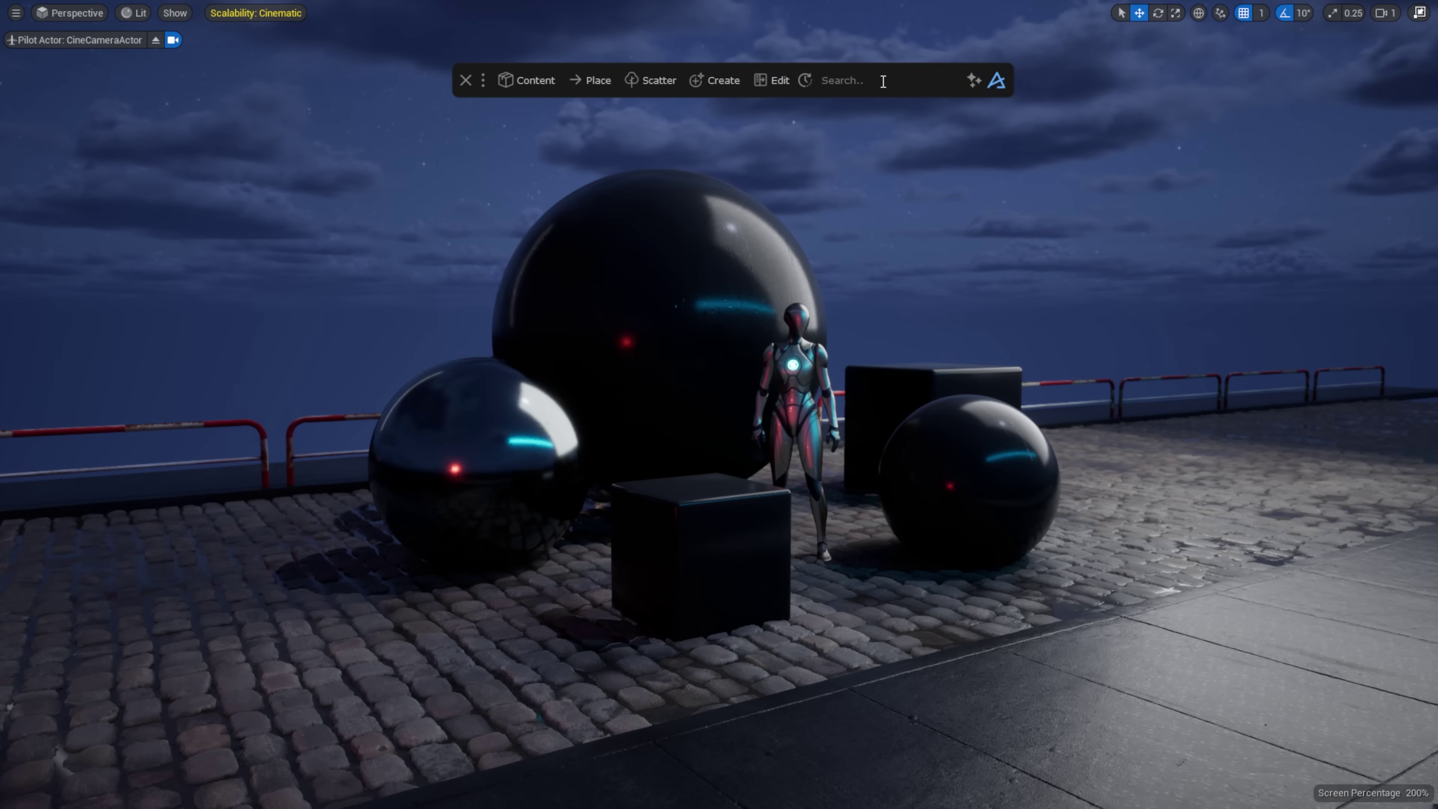
Step: Find the Create Rain Fall tool with the search "rain", add the effect to the night scene and deselect it
text(rain)
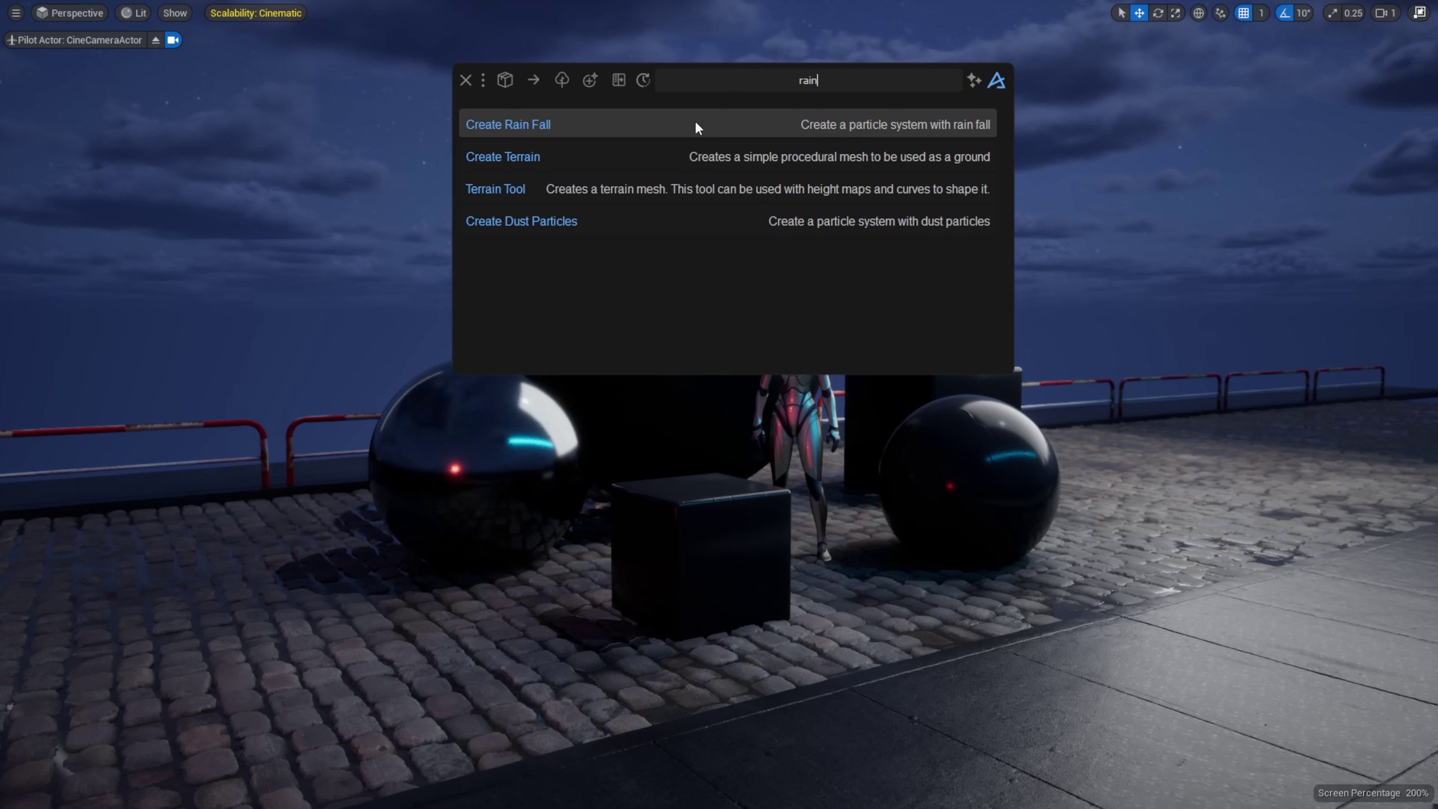
click(694, 130)
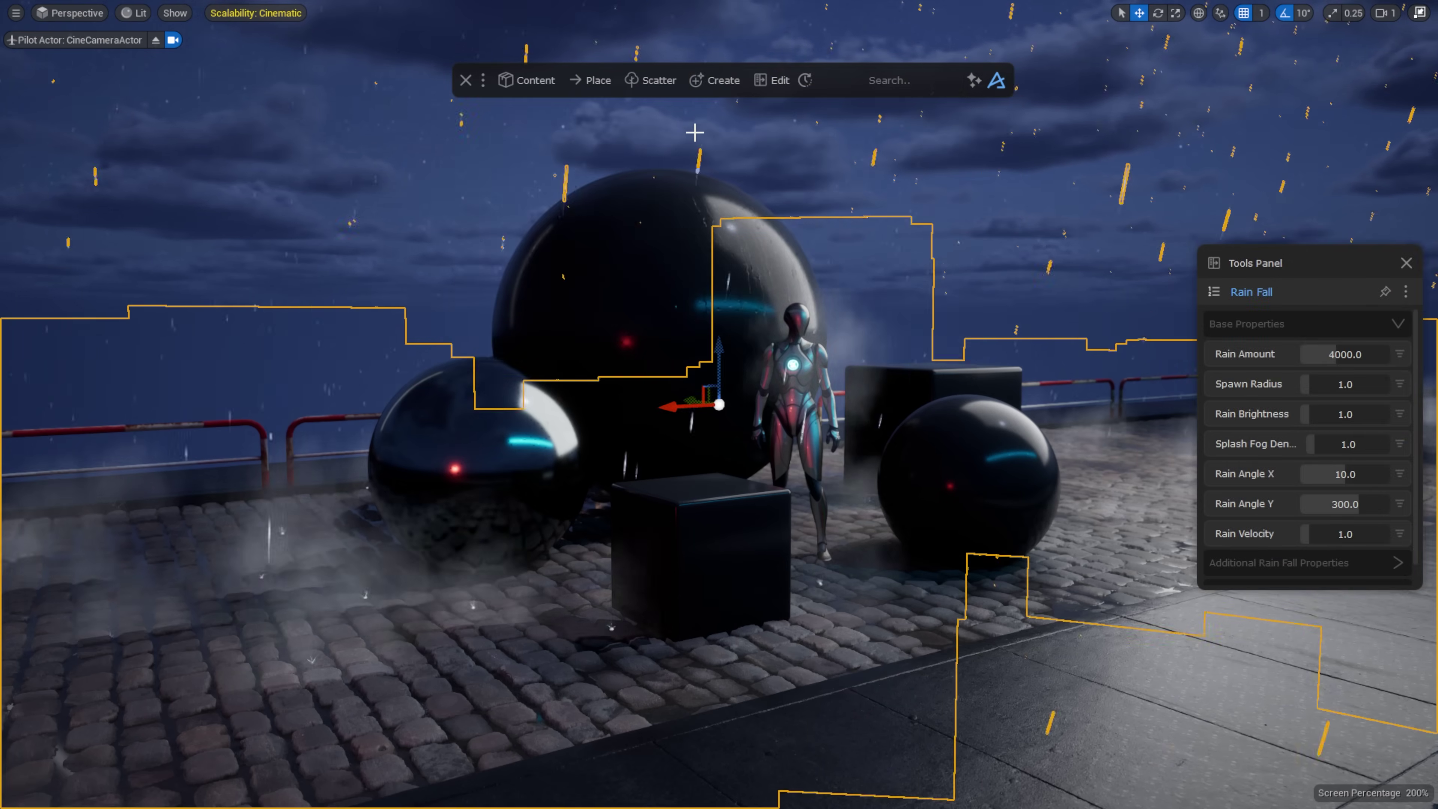
click(812, 151)
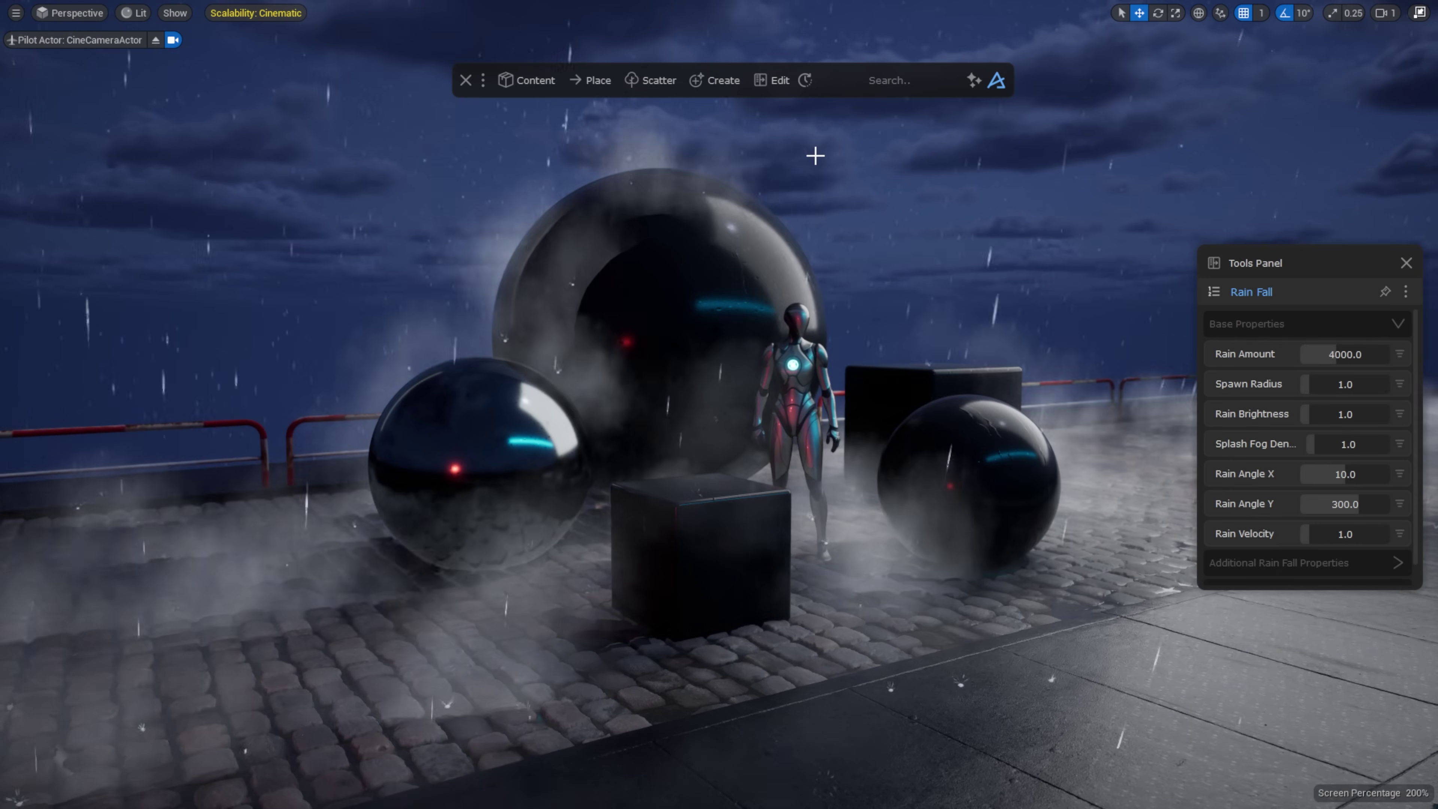
Step: Set Rain Brightness to 0.26, Splash Fog Density to 0.21, Rain Amount to 3500, and Rain Angle X and Y to 1000
drag(1331, 262, 1117, 227)
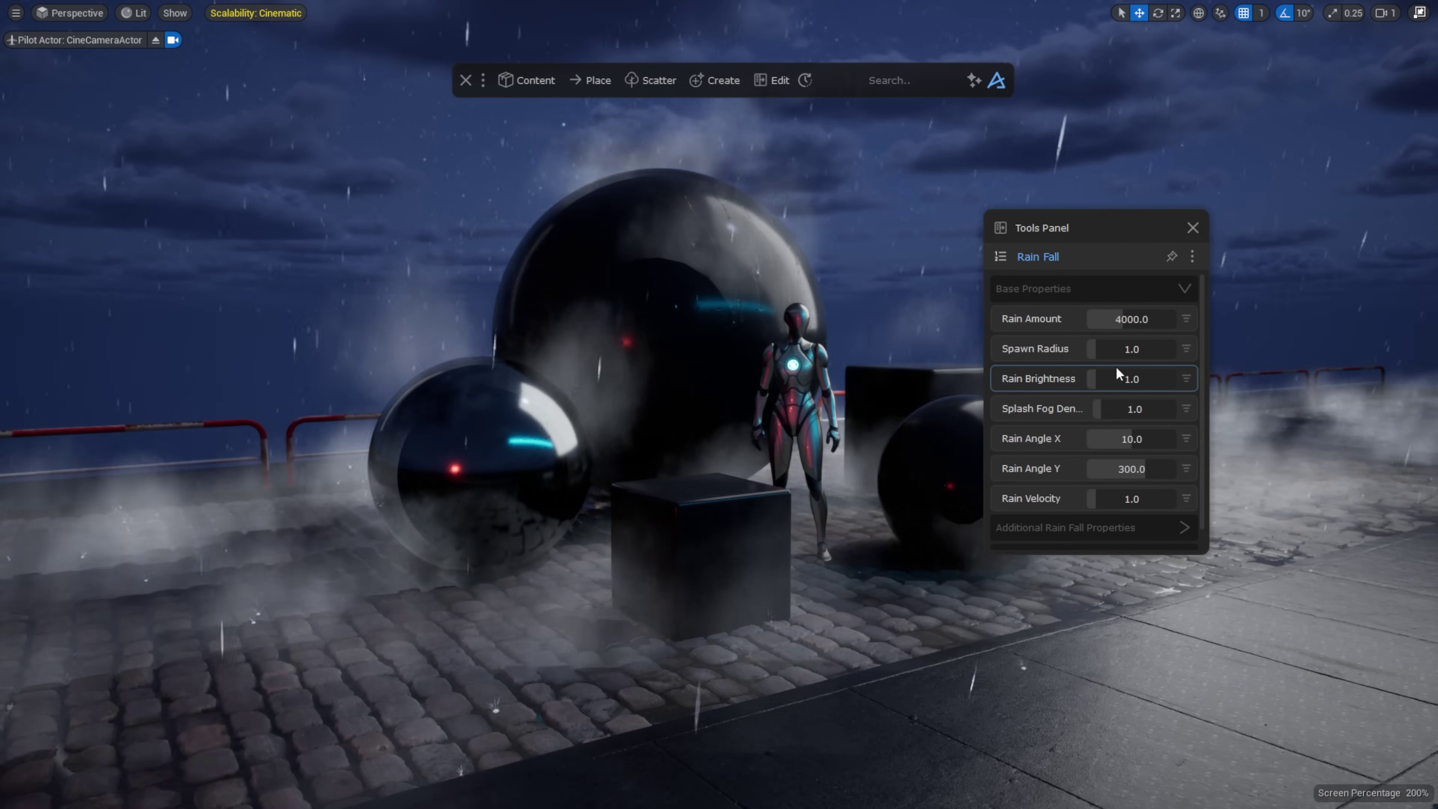
drag(1115, 372, 1109, 415)
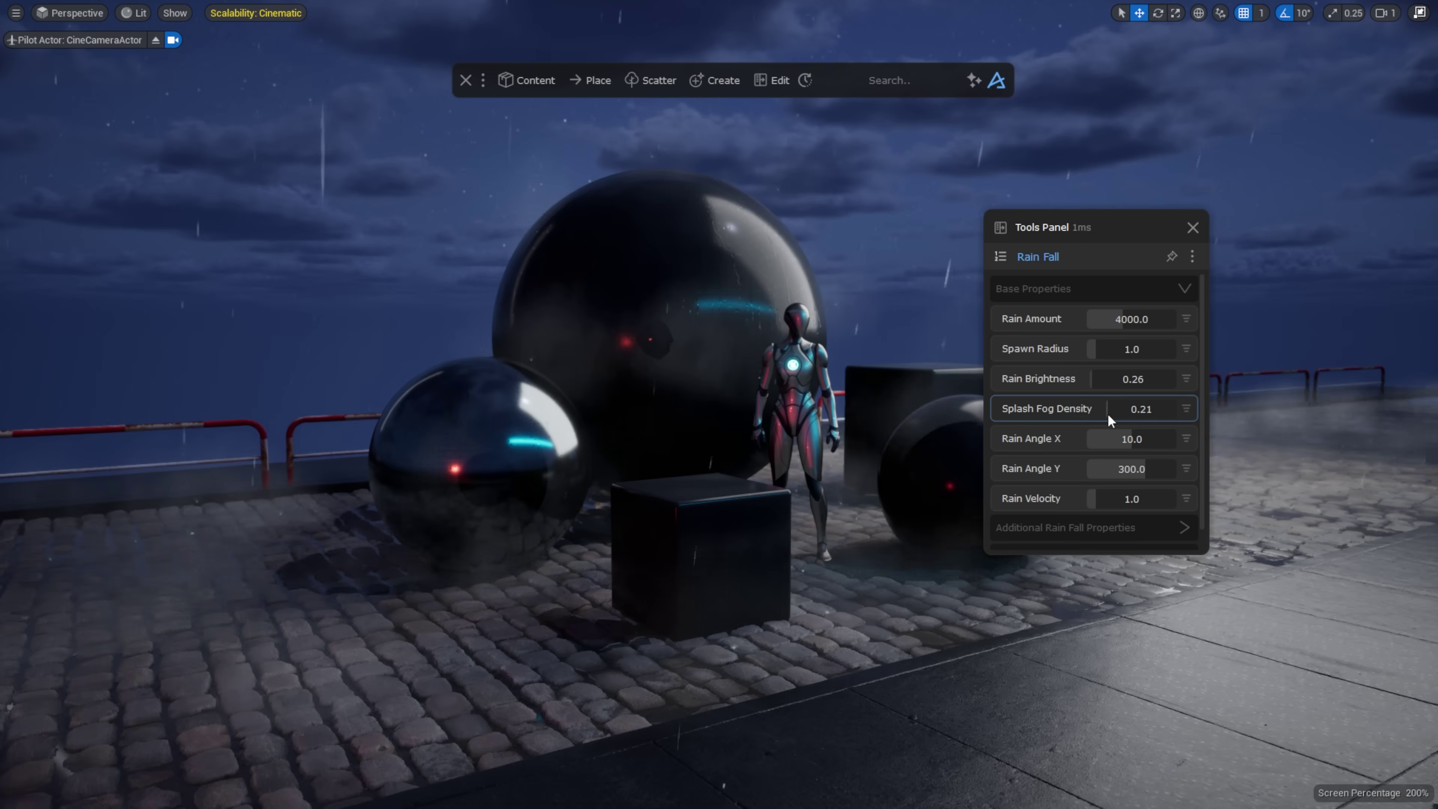
drag(1116, 319, 1168, 317)
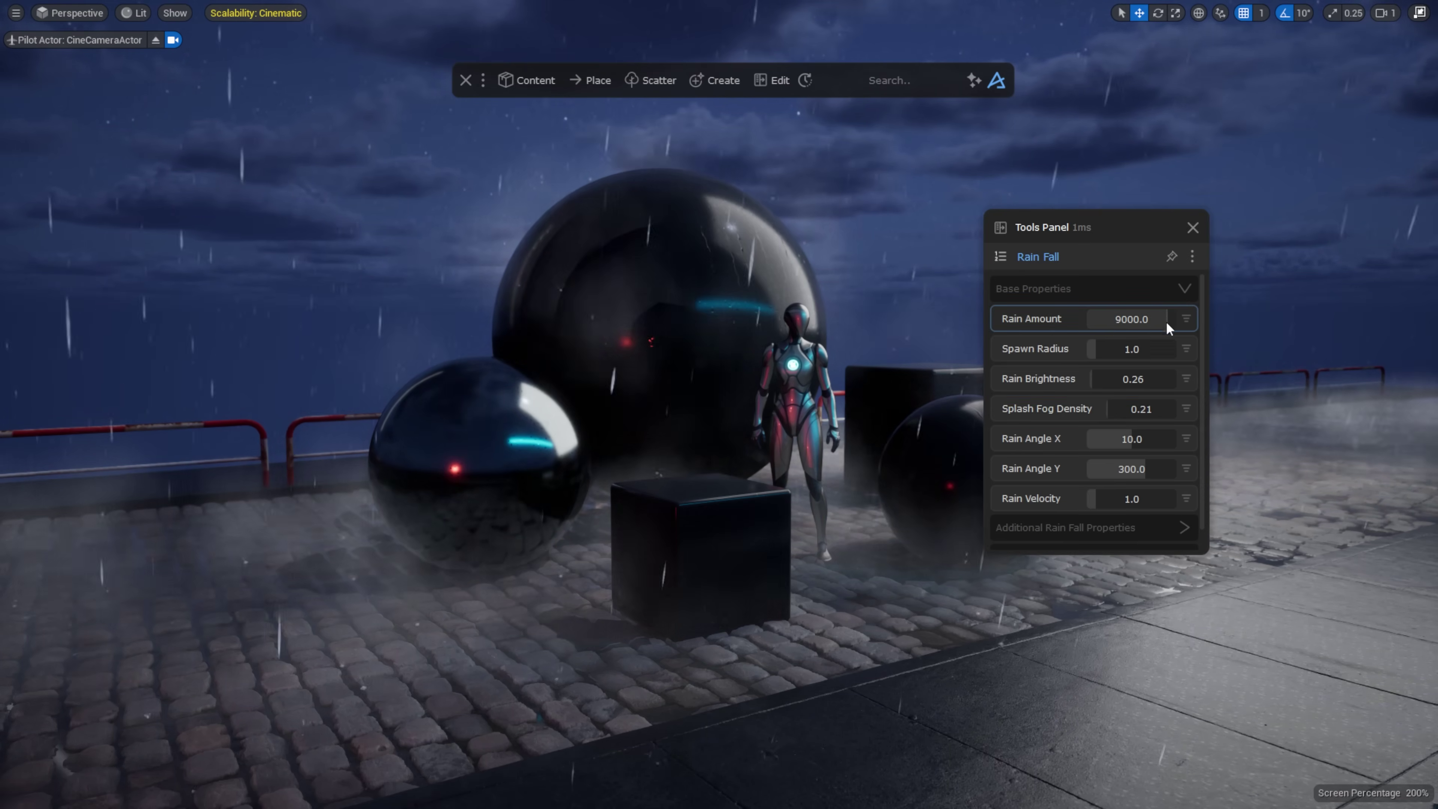
drag(1167, 321, 1118, 334)
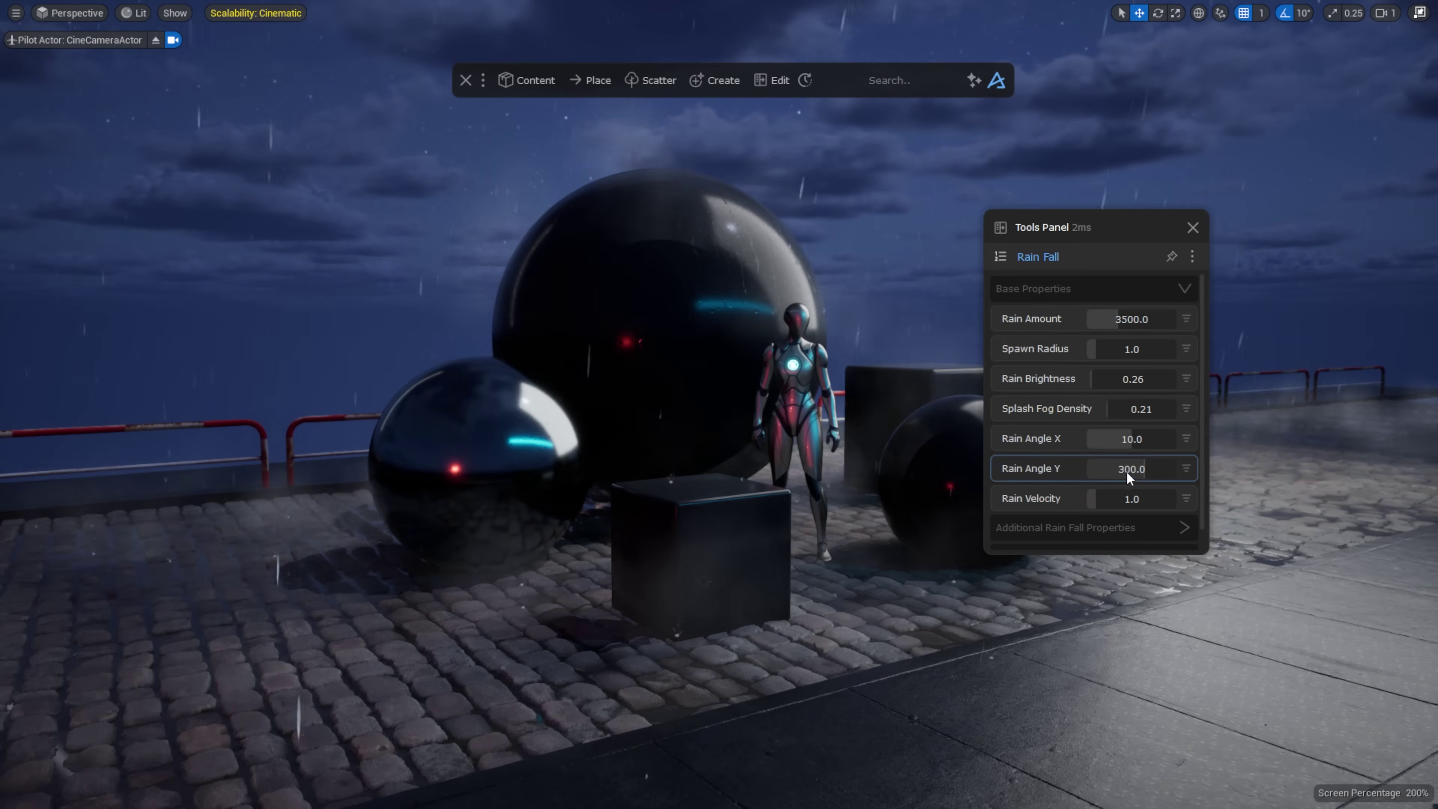
drag(1127, 473, 1178, 435)
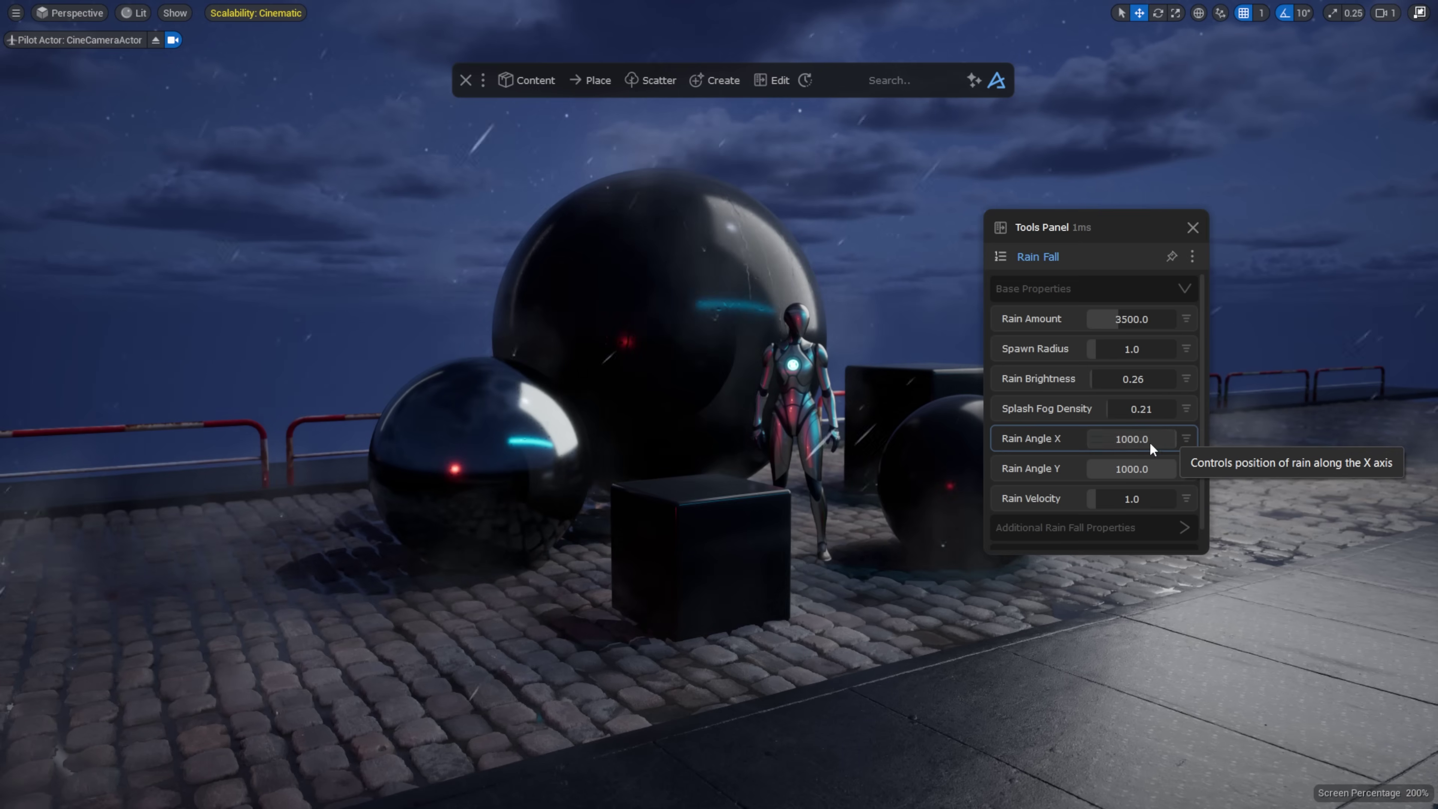
Step: Expand the rain effect's Distant Fog Properties and raise Distant Fog Amount to about 22
scroll(1139, 453, down, 1)
click(1052, 533)
scroll(1053, 516, down, 5)
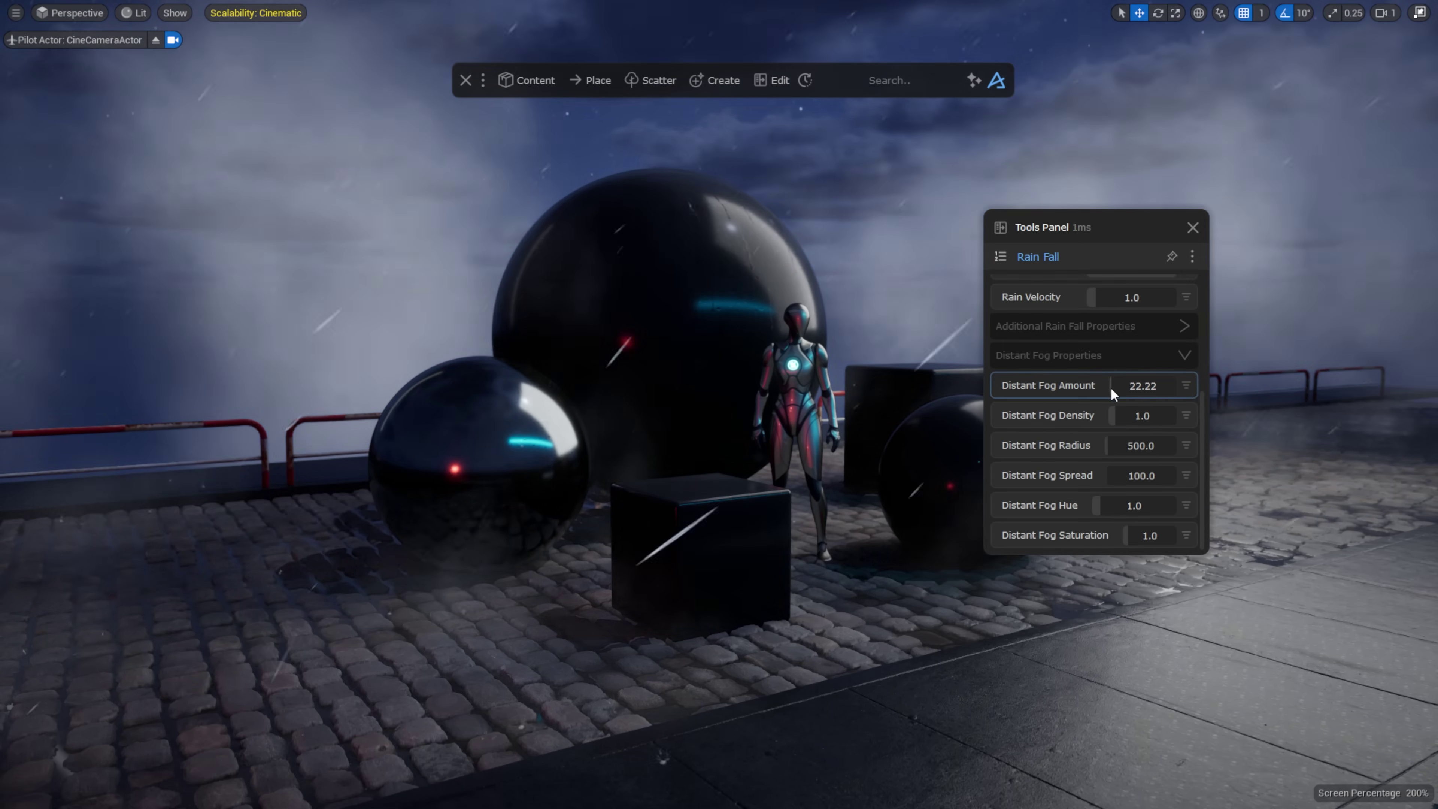
scroll(1110, 387, up, 5)
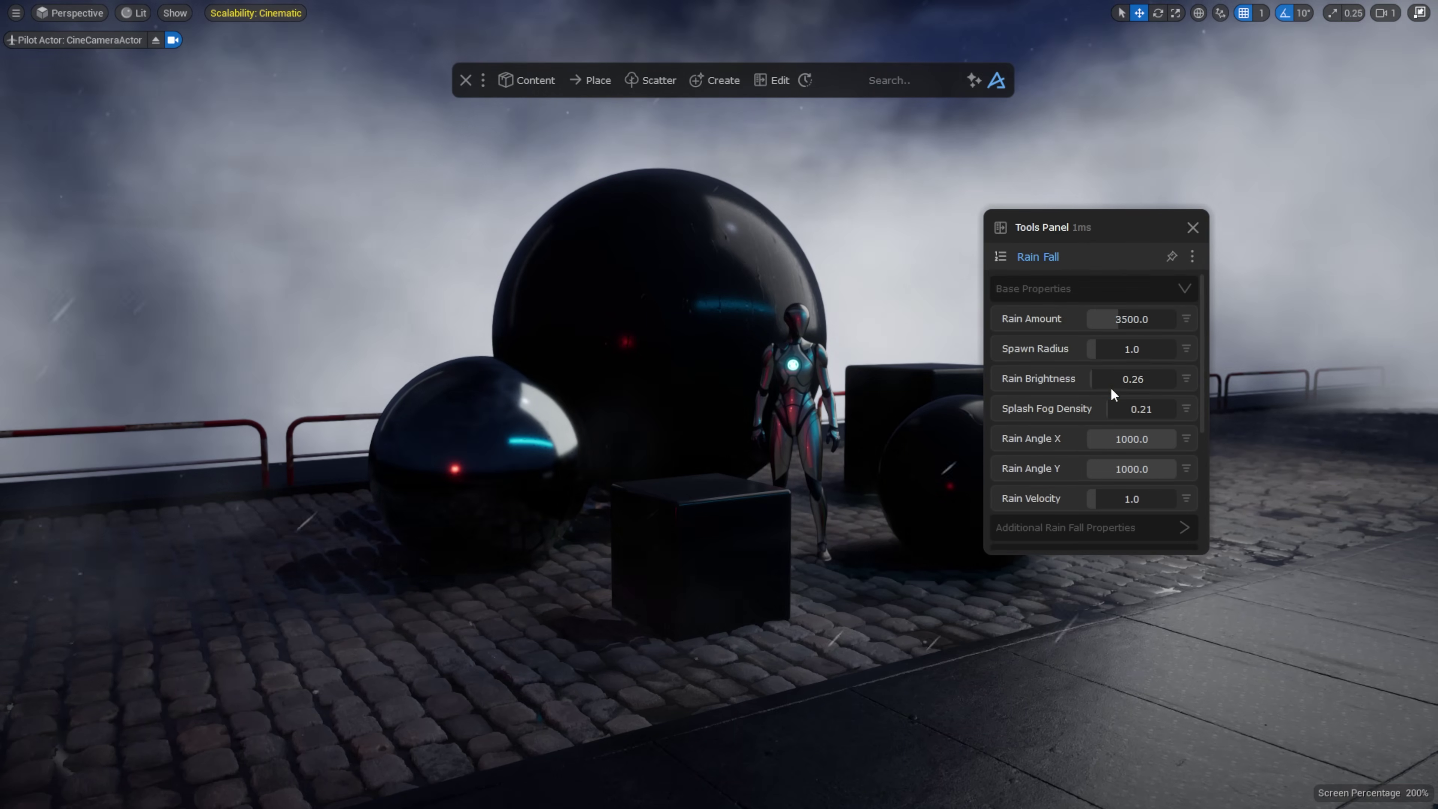
scroll(1114, 398, down, 5)
Step: Set the rain effect's Splash Fog Density, Rain Angle X and Rain Angle Y to 0
scroll(1114, 397, up, 5)
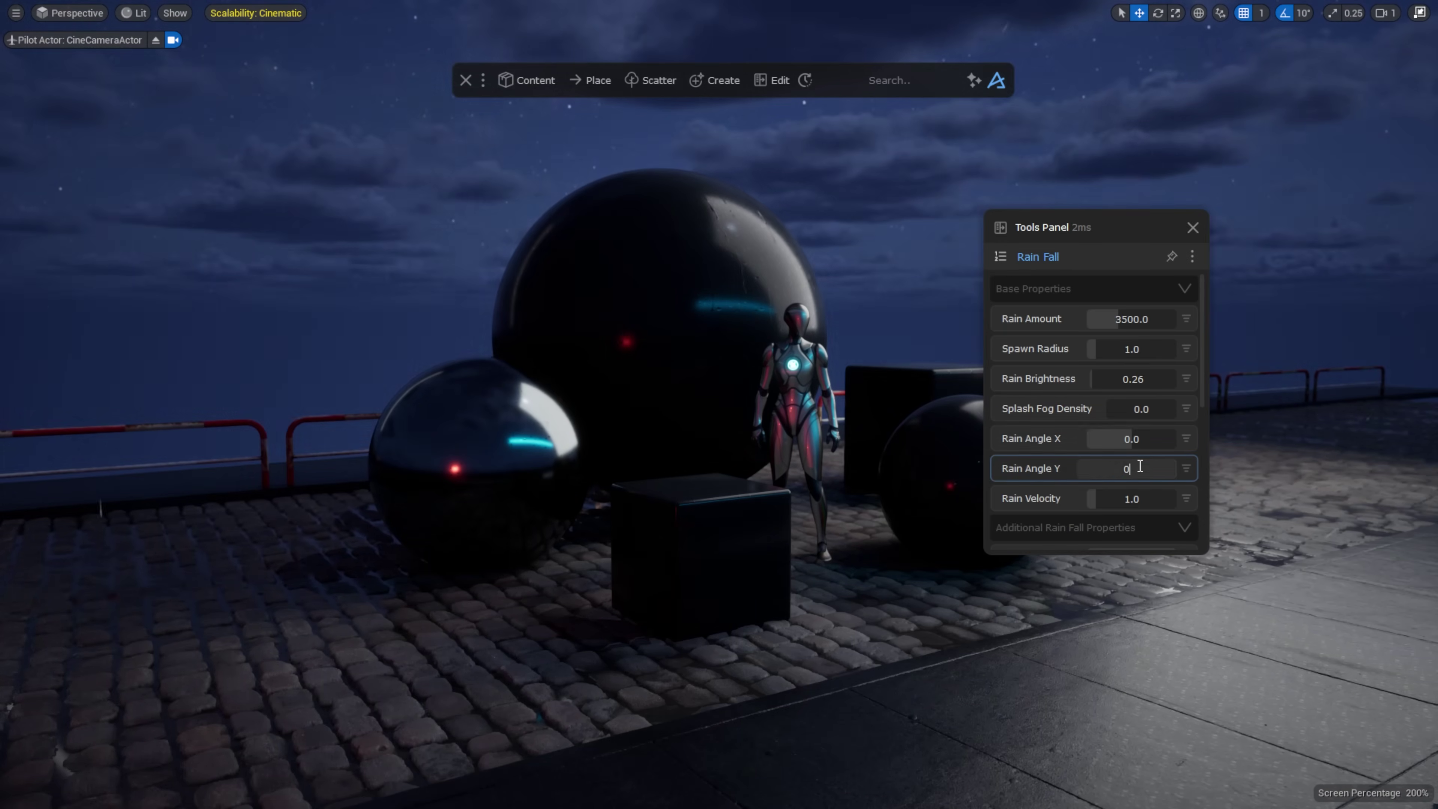
click(1149, 442)
key(Return)
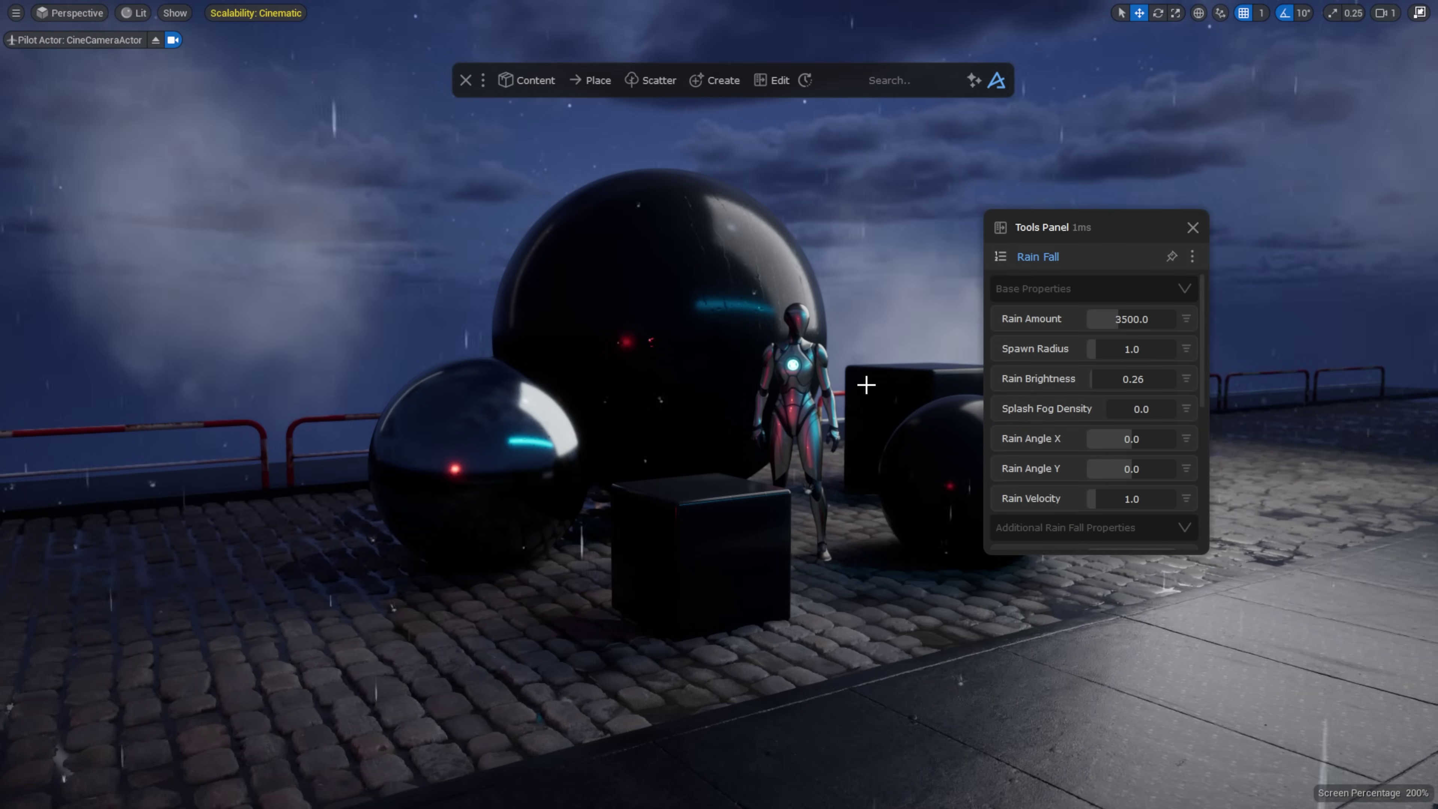
Step: Lower the Distant Fog Amount slightly and close the Rain Fall settings
scroll(1101, 401, down, 5)
mouse_move(1112, 387)
mouse_down()
mouse_move(1128, 389)
mouse_move(1108, 389)
mouse_up()
click(1192, 228)
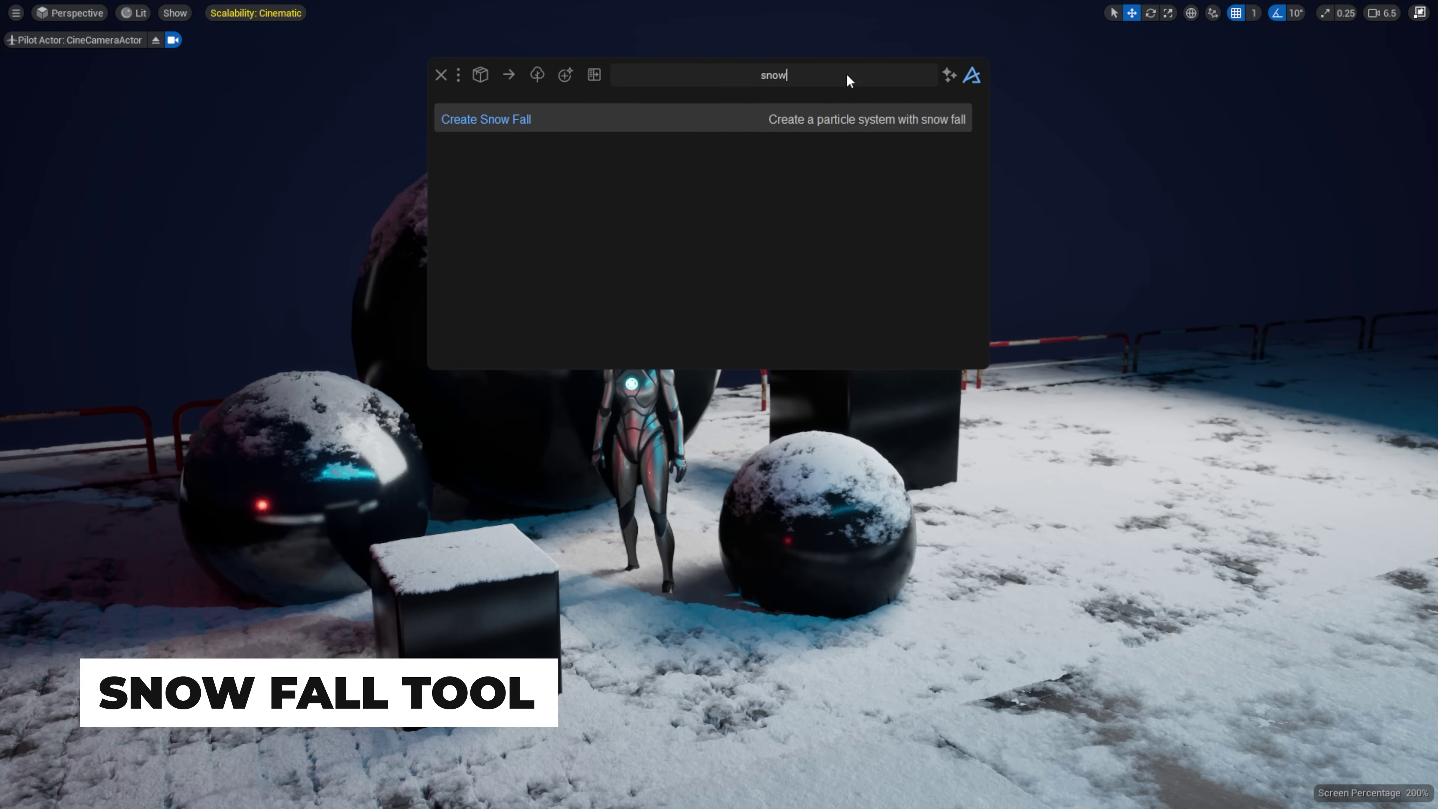
Step: Create a Snow Fall effect in the snowy scene with Snow Amount 12032.52, Particle Size 1.06 and Wind Velocity 6
click(681, 116)
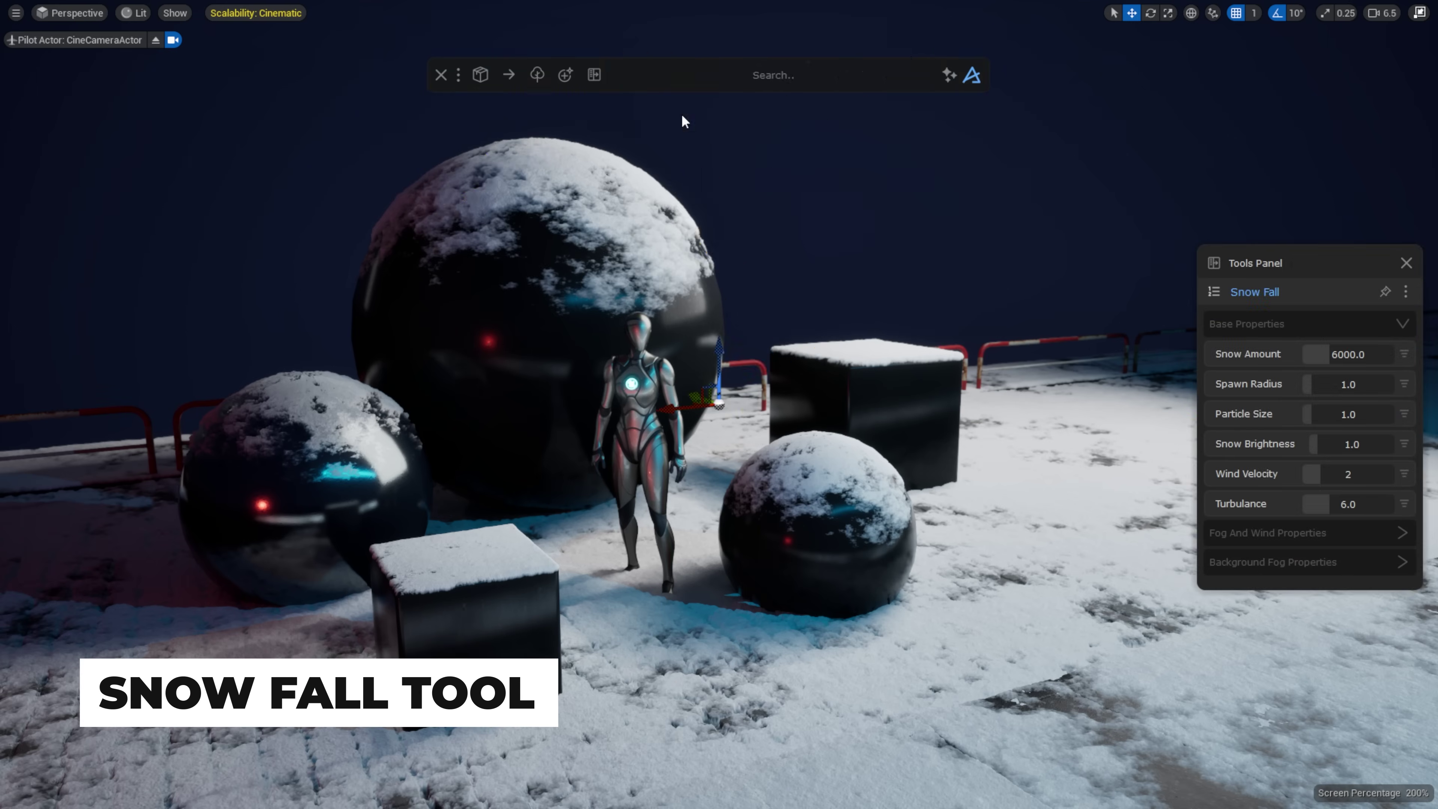
drag(1303, 274, 1074, 209)
mouse_move(1093, 291)
mouse_down()
mouse_move(1062, 290)
mouse_move(1111, 290)
mouse_up()
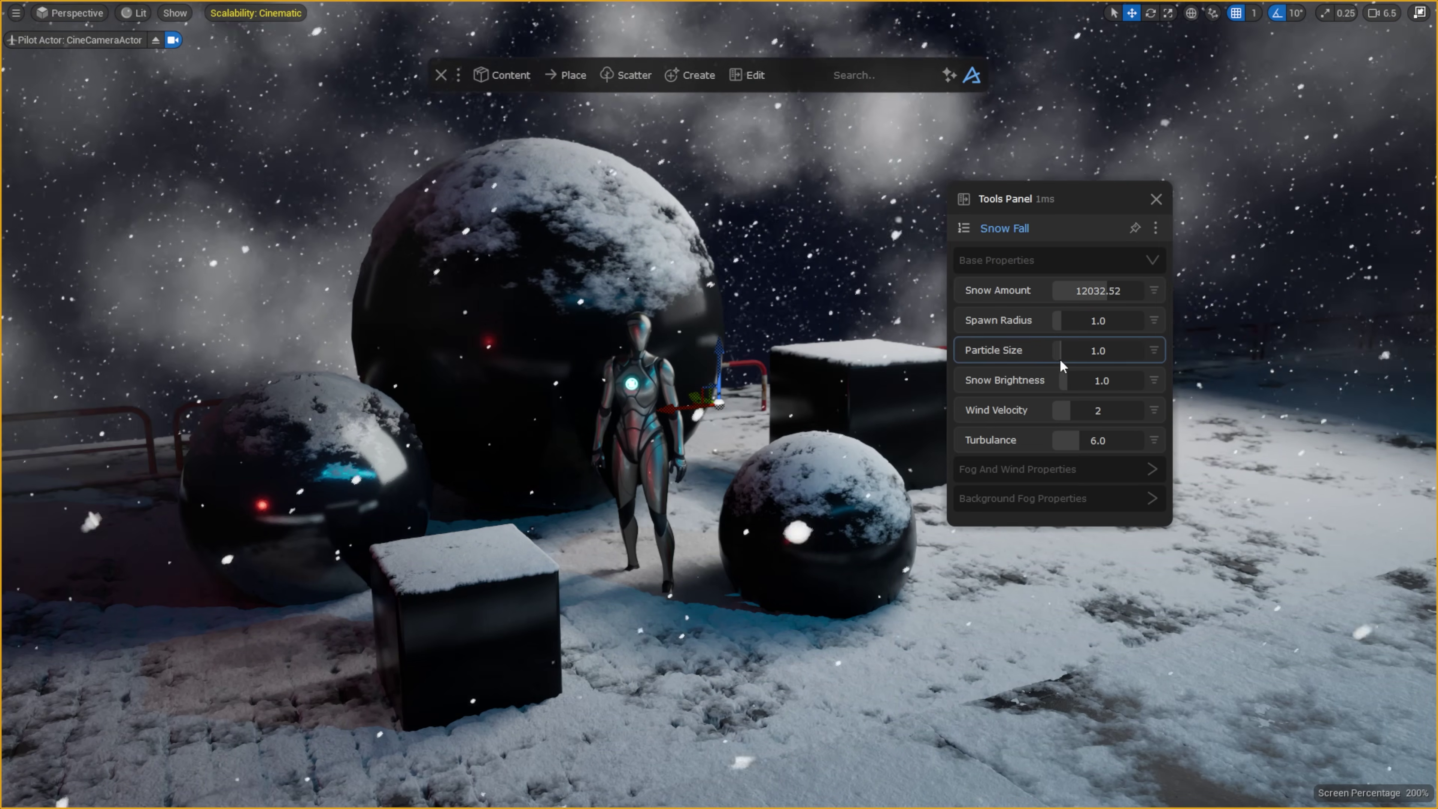
mouse_move(1059, 352)
mouse_down()
mouse_move(1094, 352)
mouse_move(1064, 354)
mouse_up()
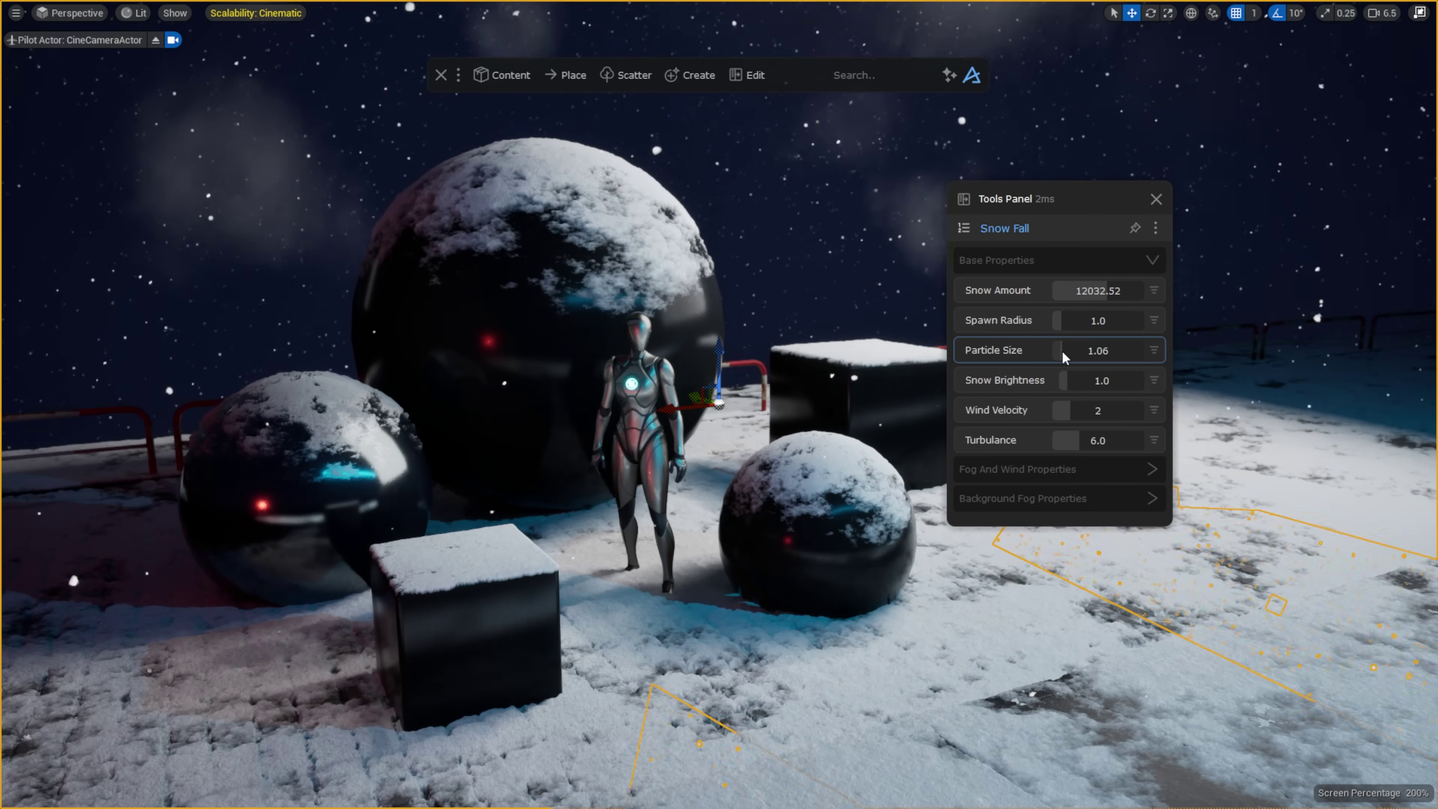
drag(1076, 410, 1113, 413)
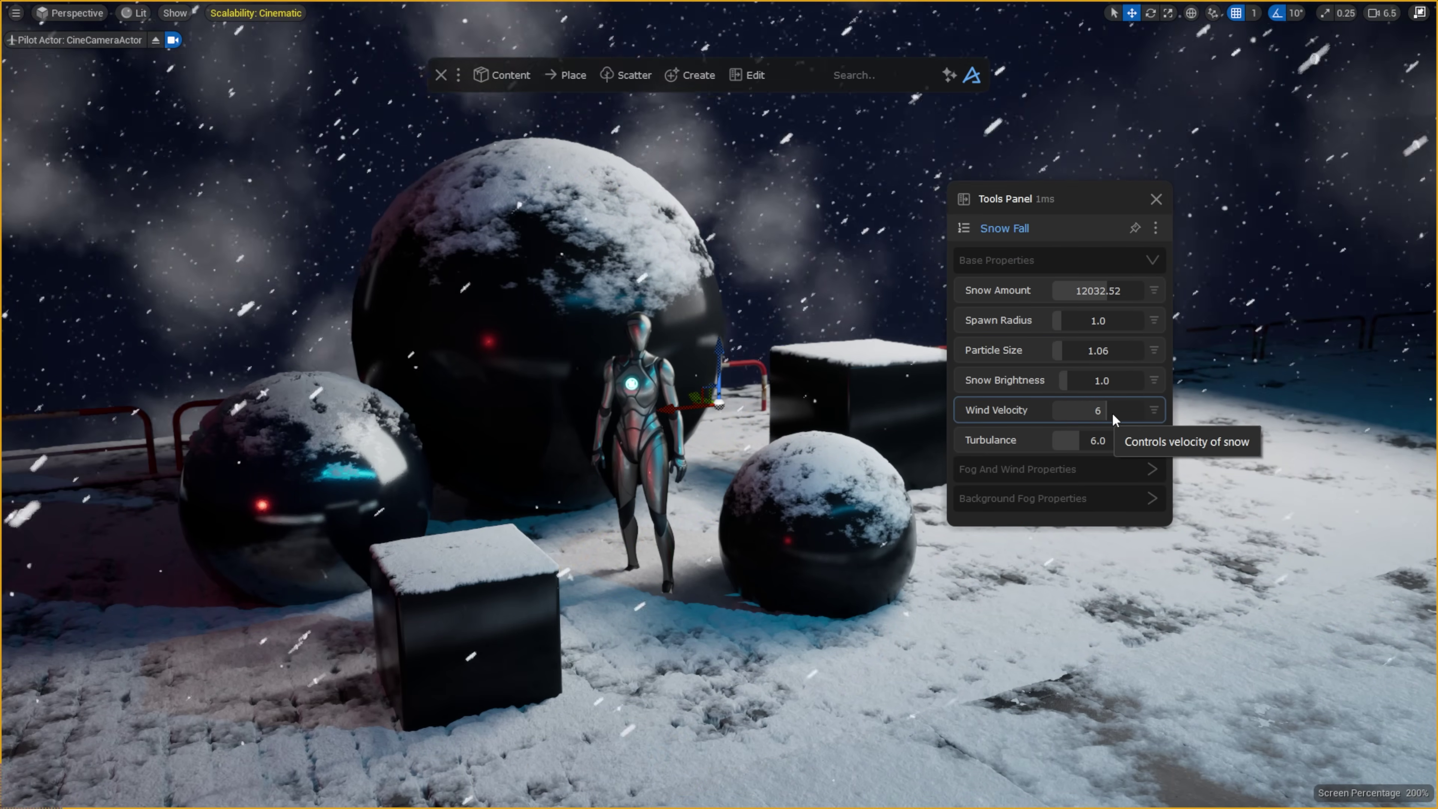
Step: Set the snow effect's Fog Amount to 45, Fog Density to 1.17, Fog Size to 0.63 and BG Fog Amount to 0
click(1065, 470)
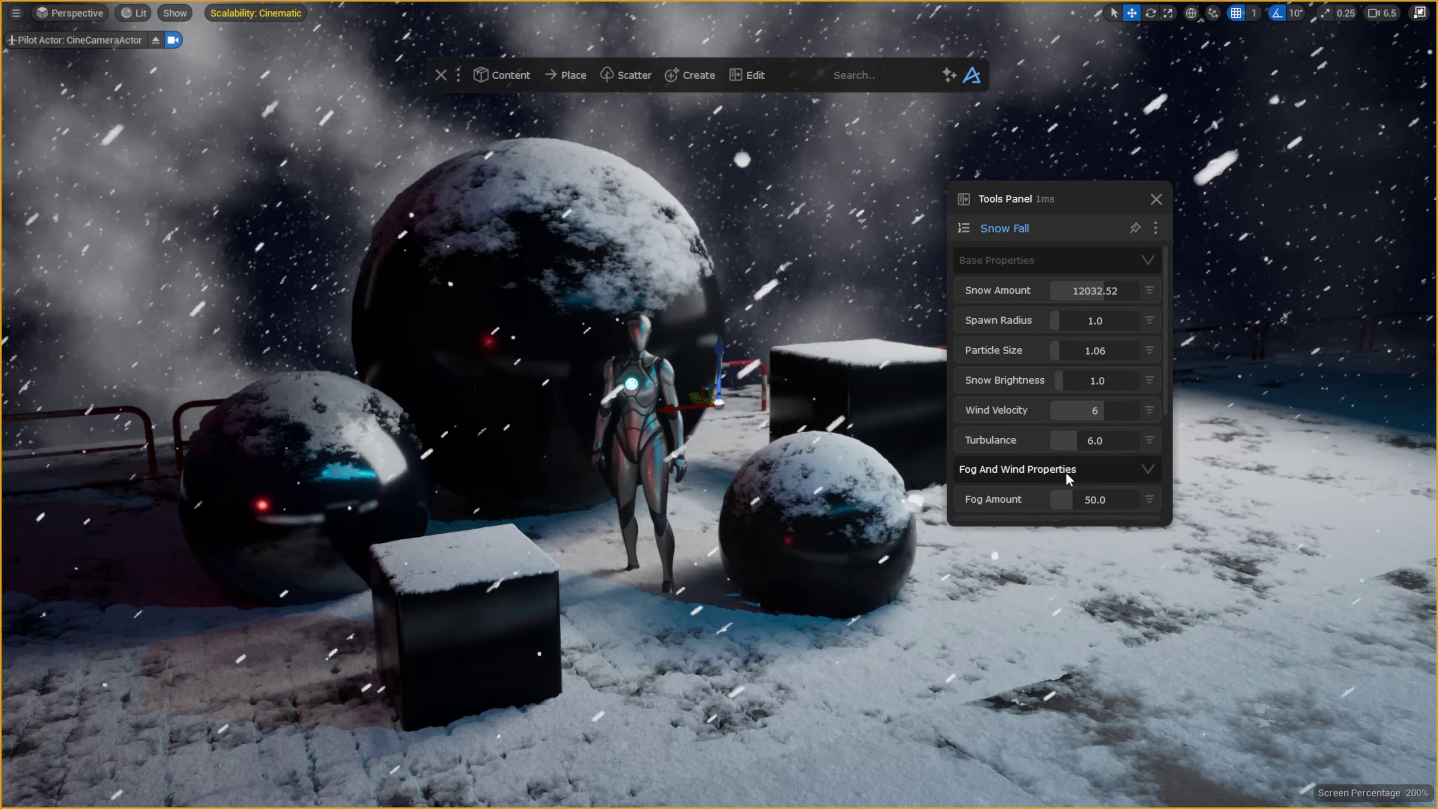
scroll(1082, 447, down, 3)
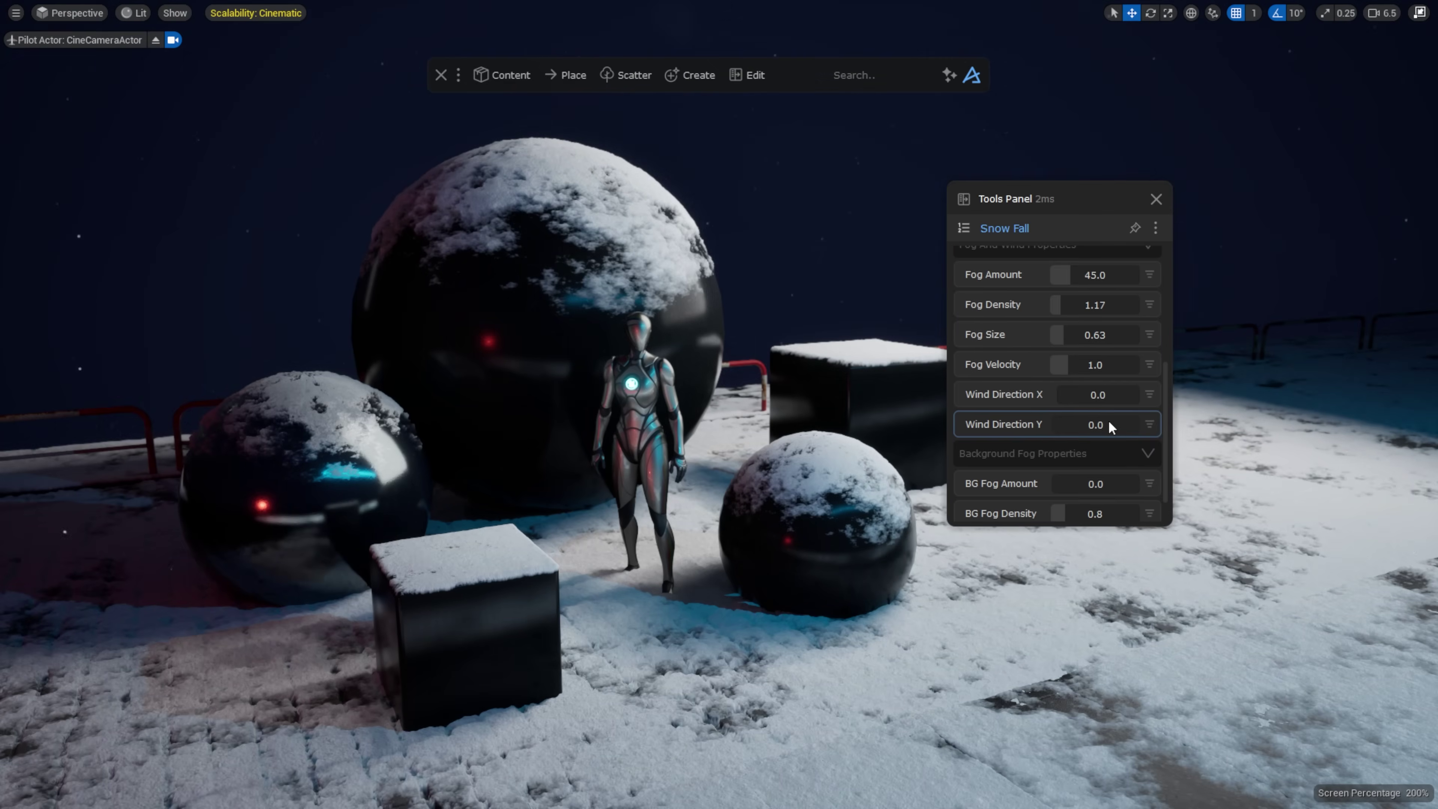
scroll(1111, 425, up, 3)
drag(1096, 365, 1038, 371)
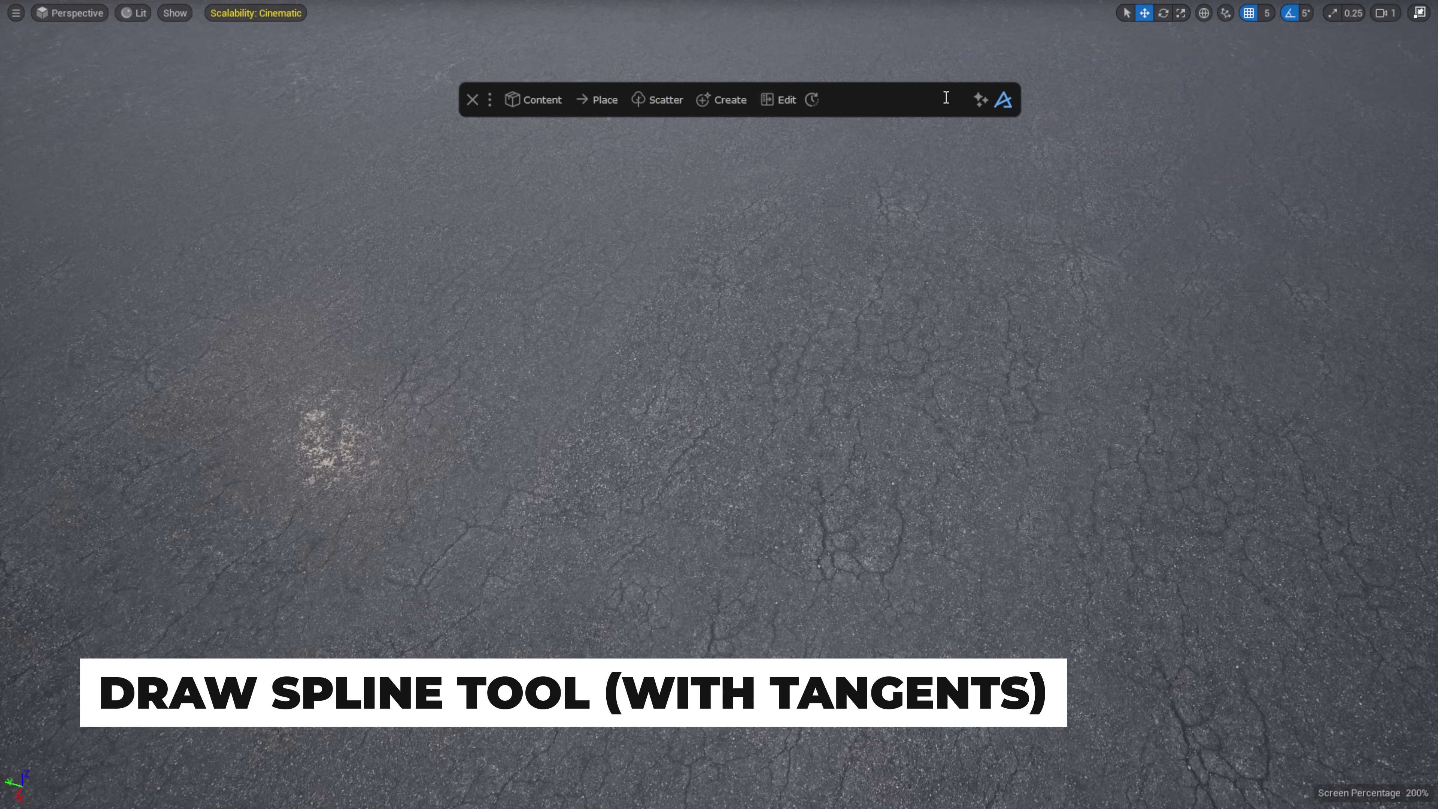
Step: Draw a curved four-point spline across the asphalt ground with Draw Spline and adjust the tangent of one point
click(945, 98)
text(draw spline)
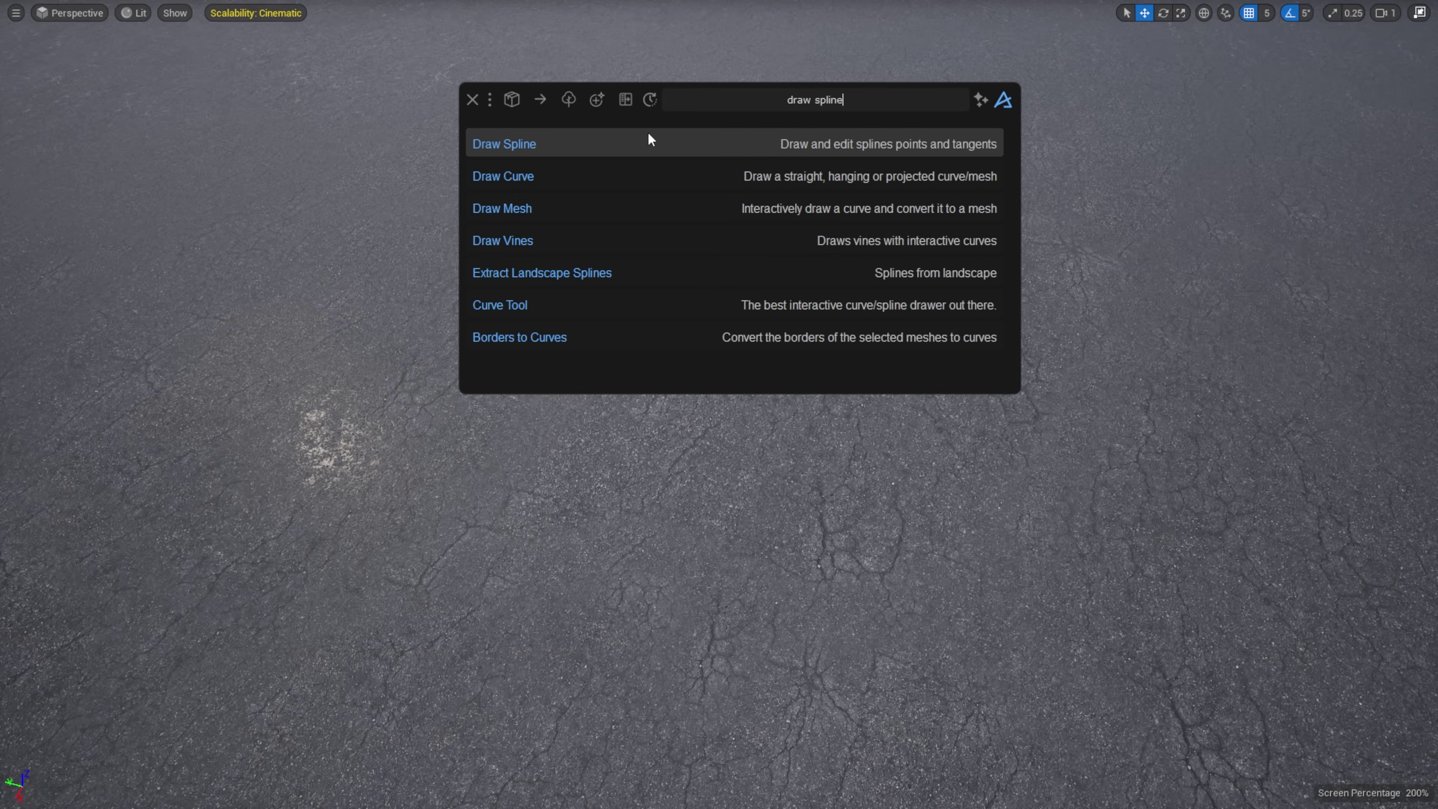
click(651, 142)
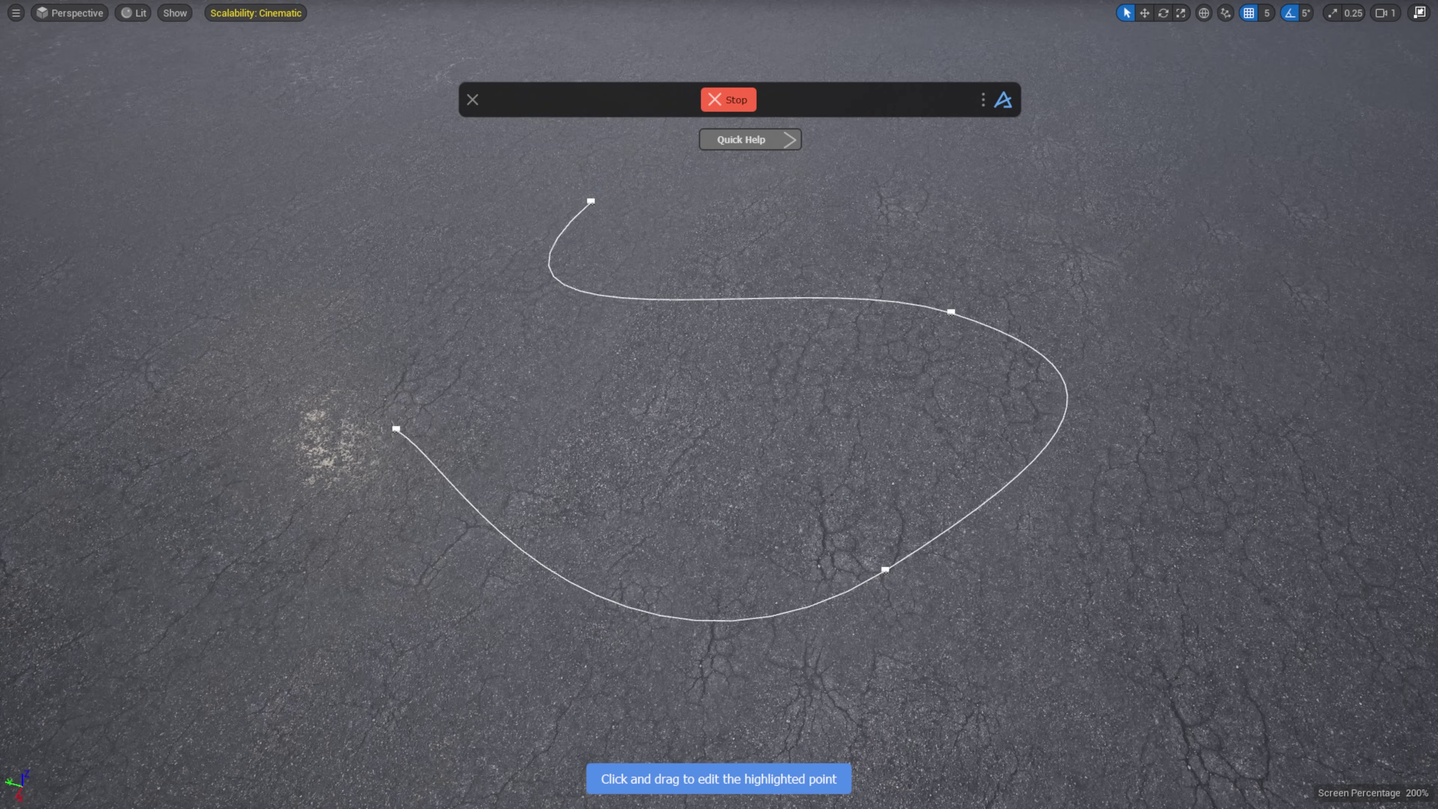
key(Return)
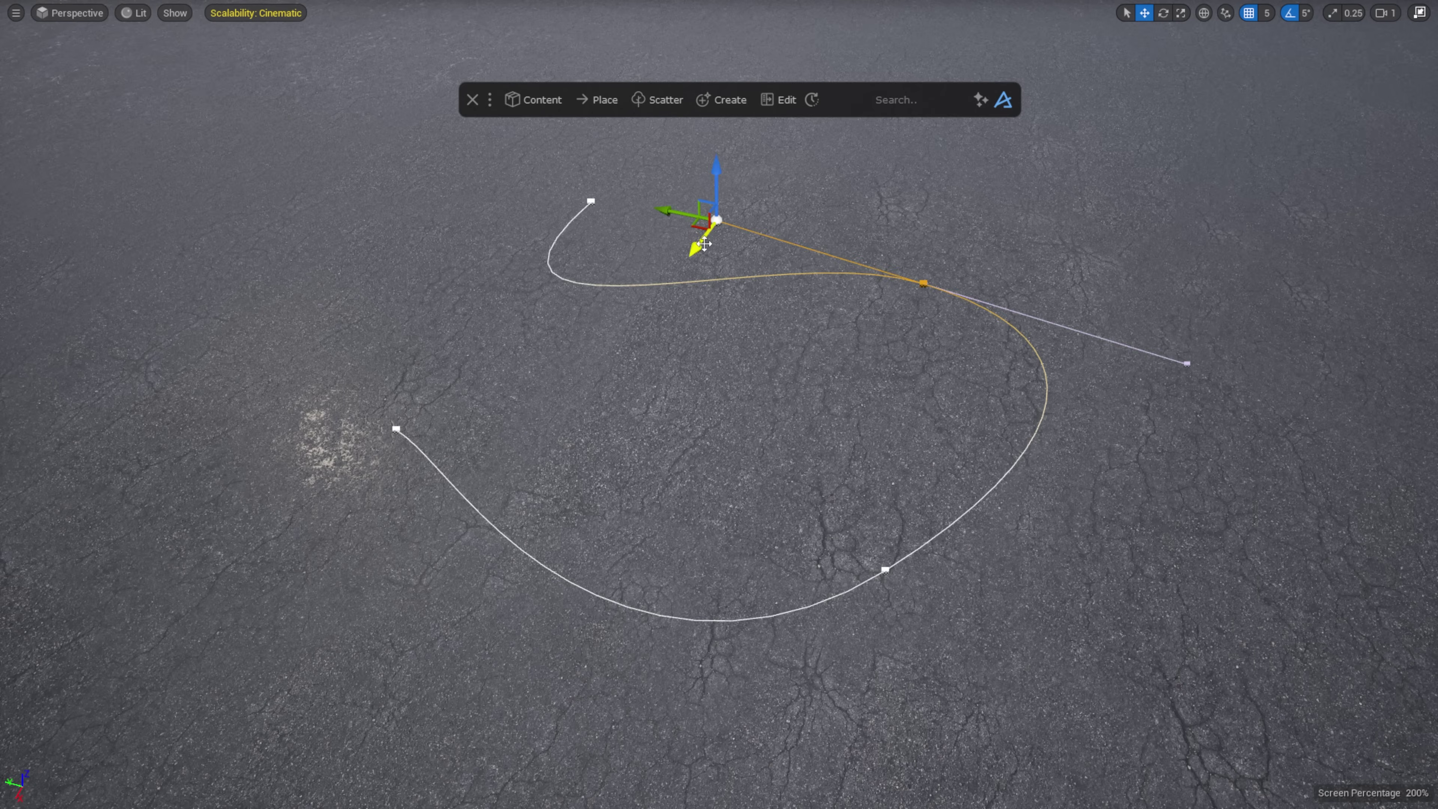
mouse_move(704, 244)
mouse_down()
mouse_move(756, 178)
mouse_move(681, 269)
mouse_move(690, 243)
mouse_up()
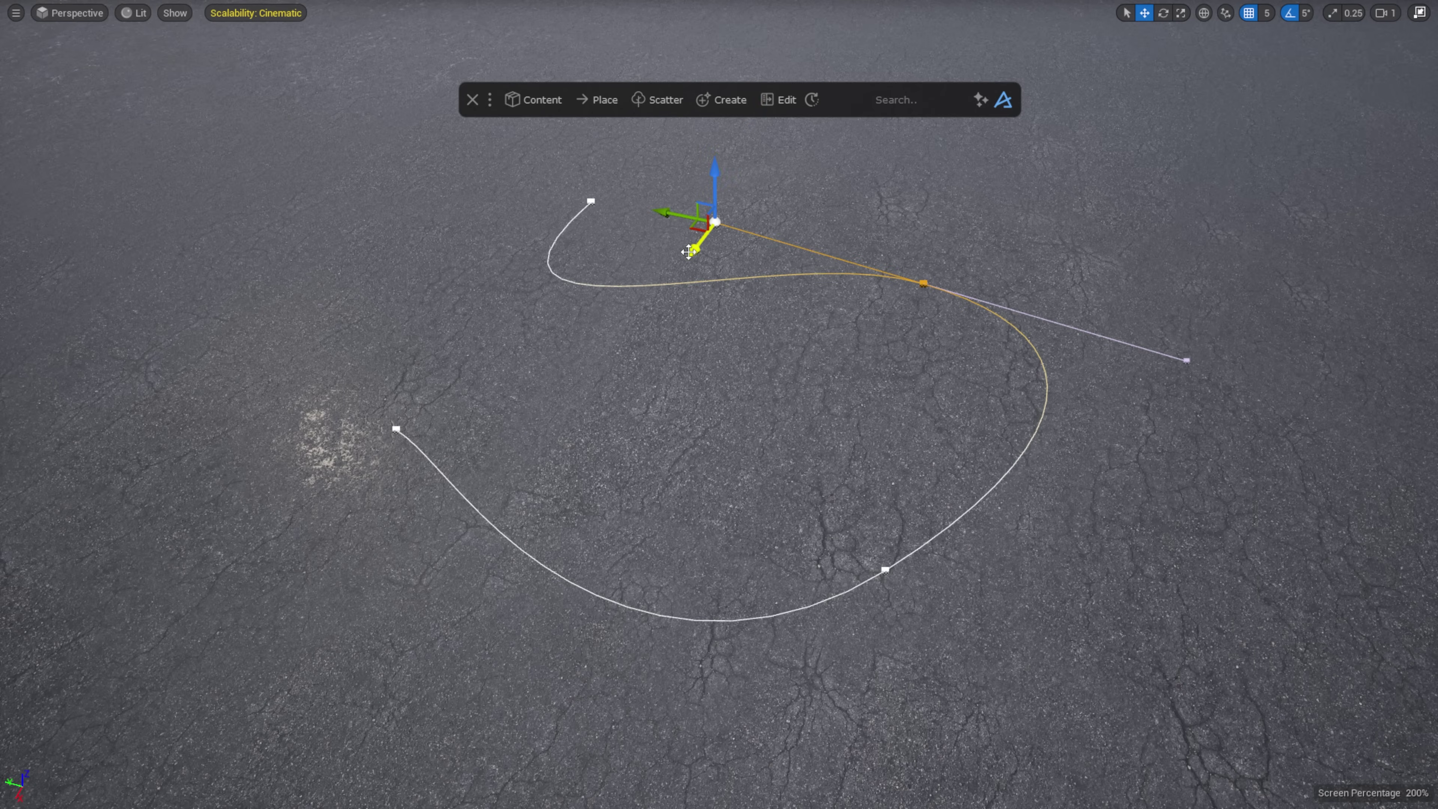
key(Escape)
Step: Select all five Urban Street Cobblestone assets in the Quixel (old) library and scatter them over the ground surface
click(541, 102)
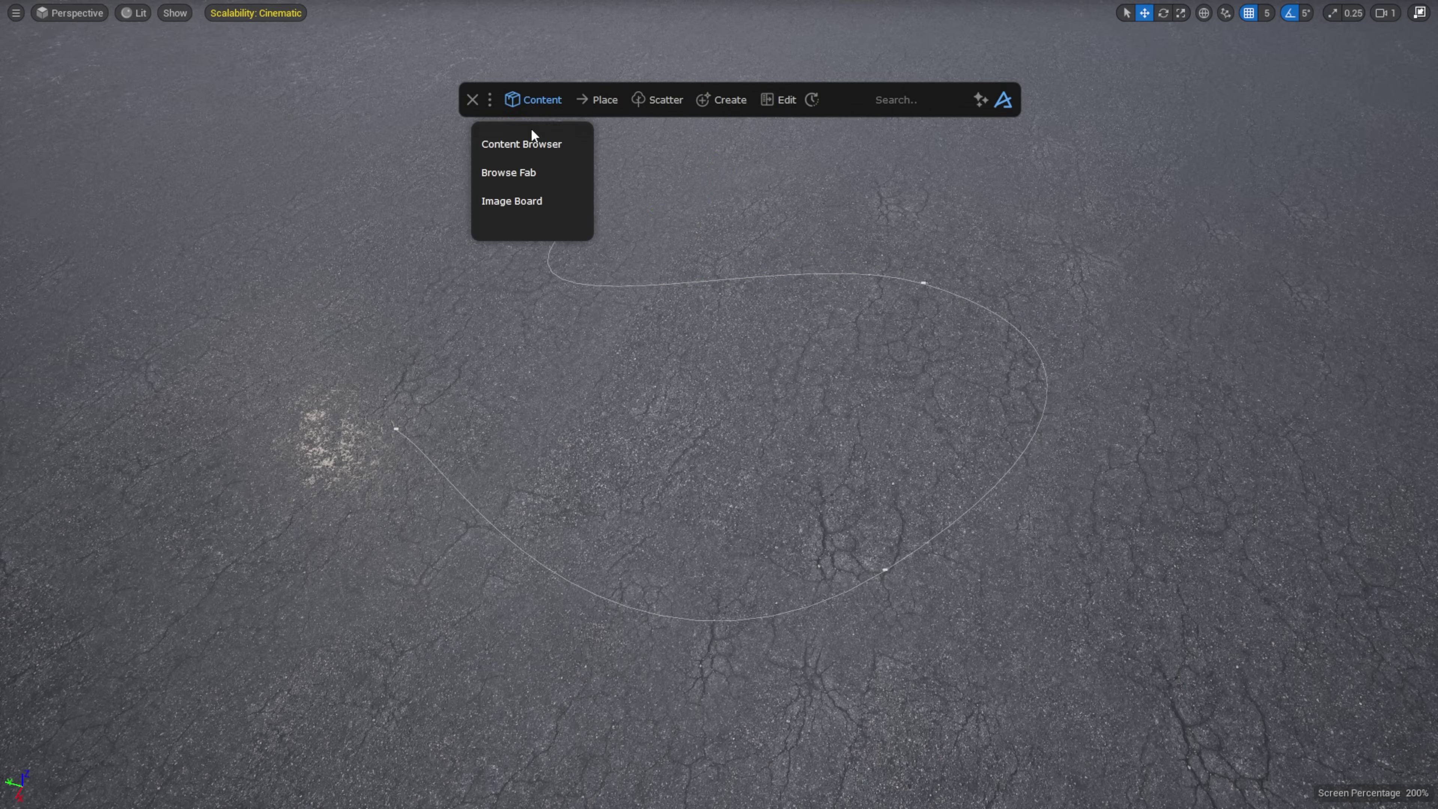
click(533, 139)
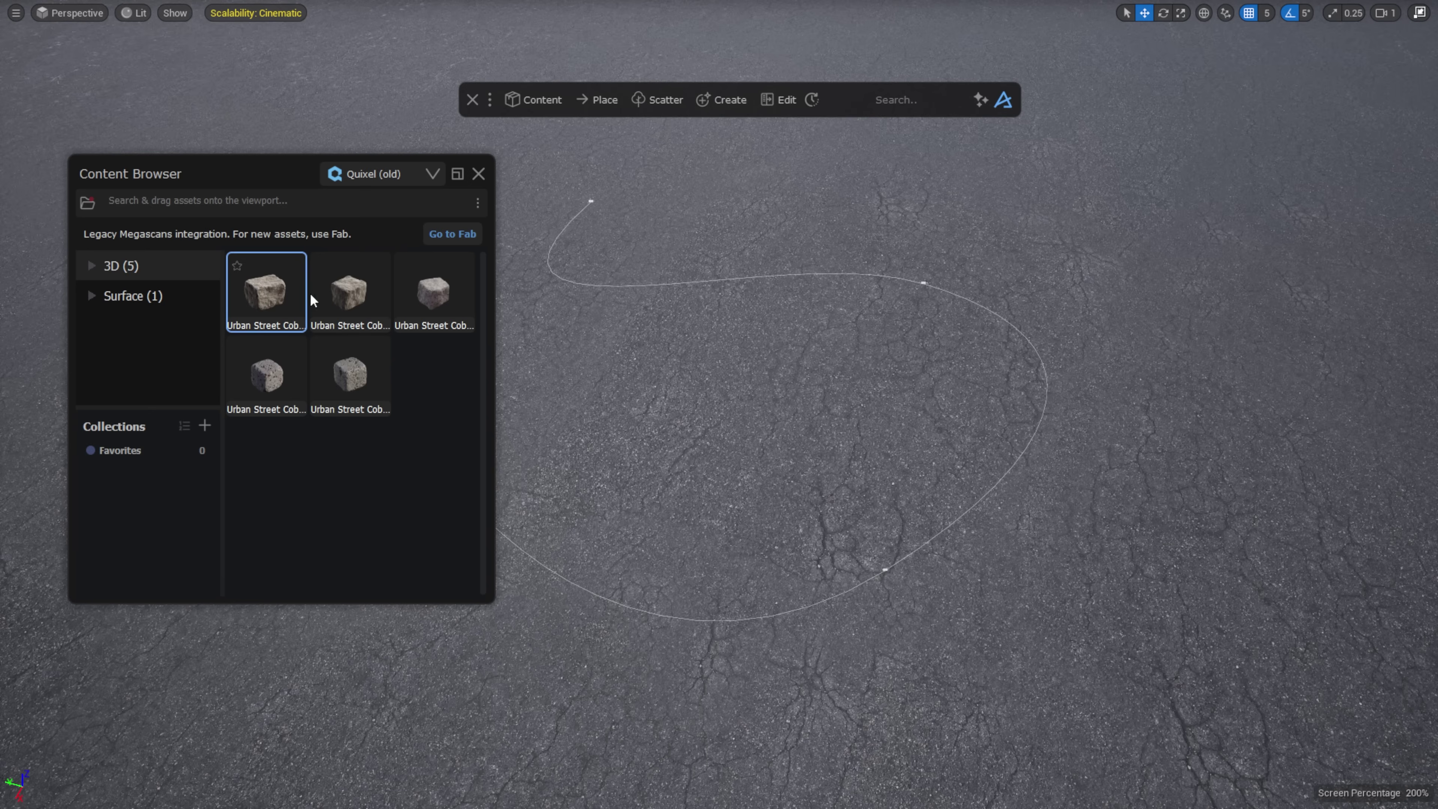
ctrl+click(425, 292)
ctrl+click(351, 375)
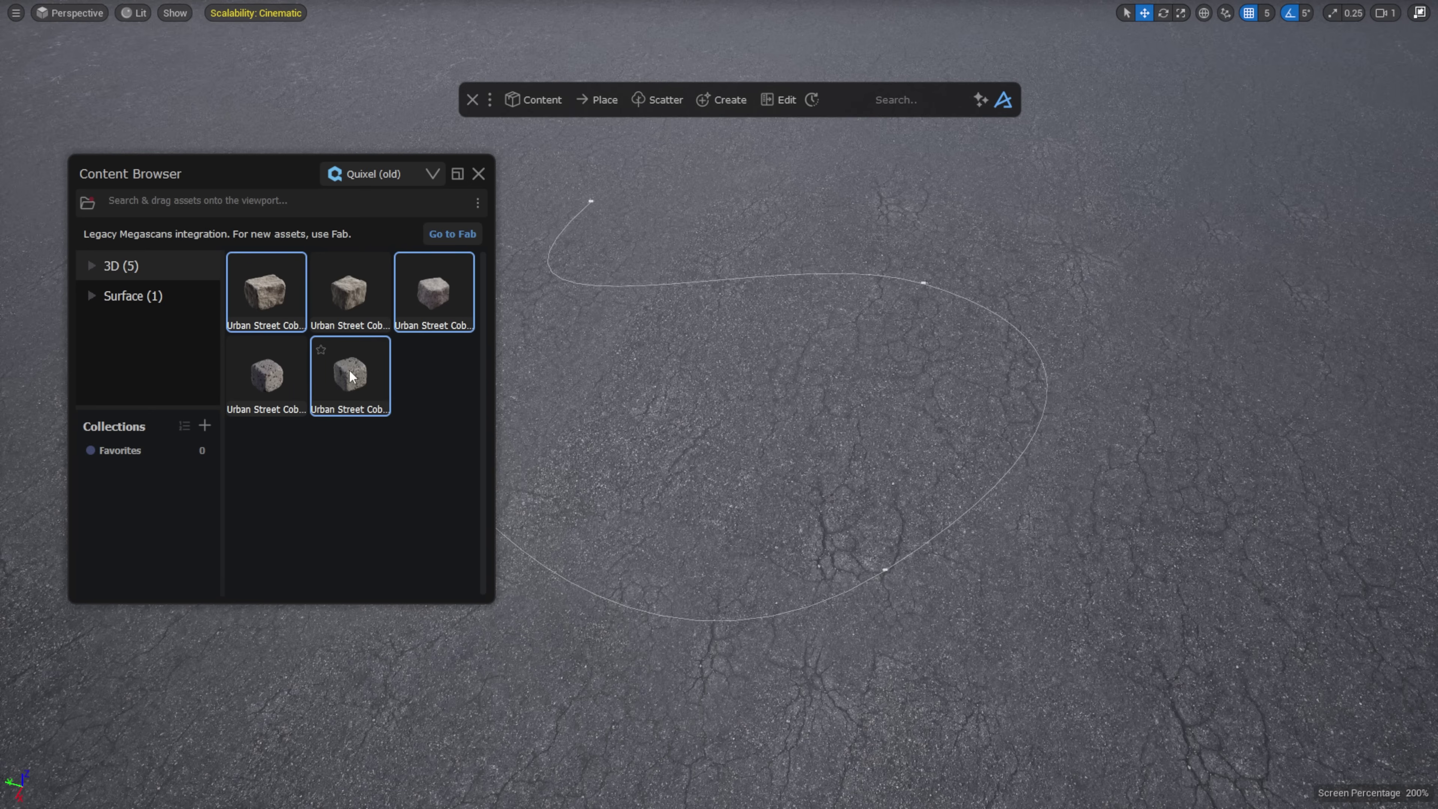
click(417, 394)
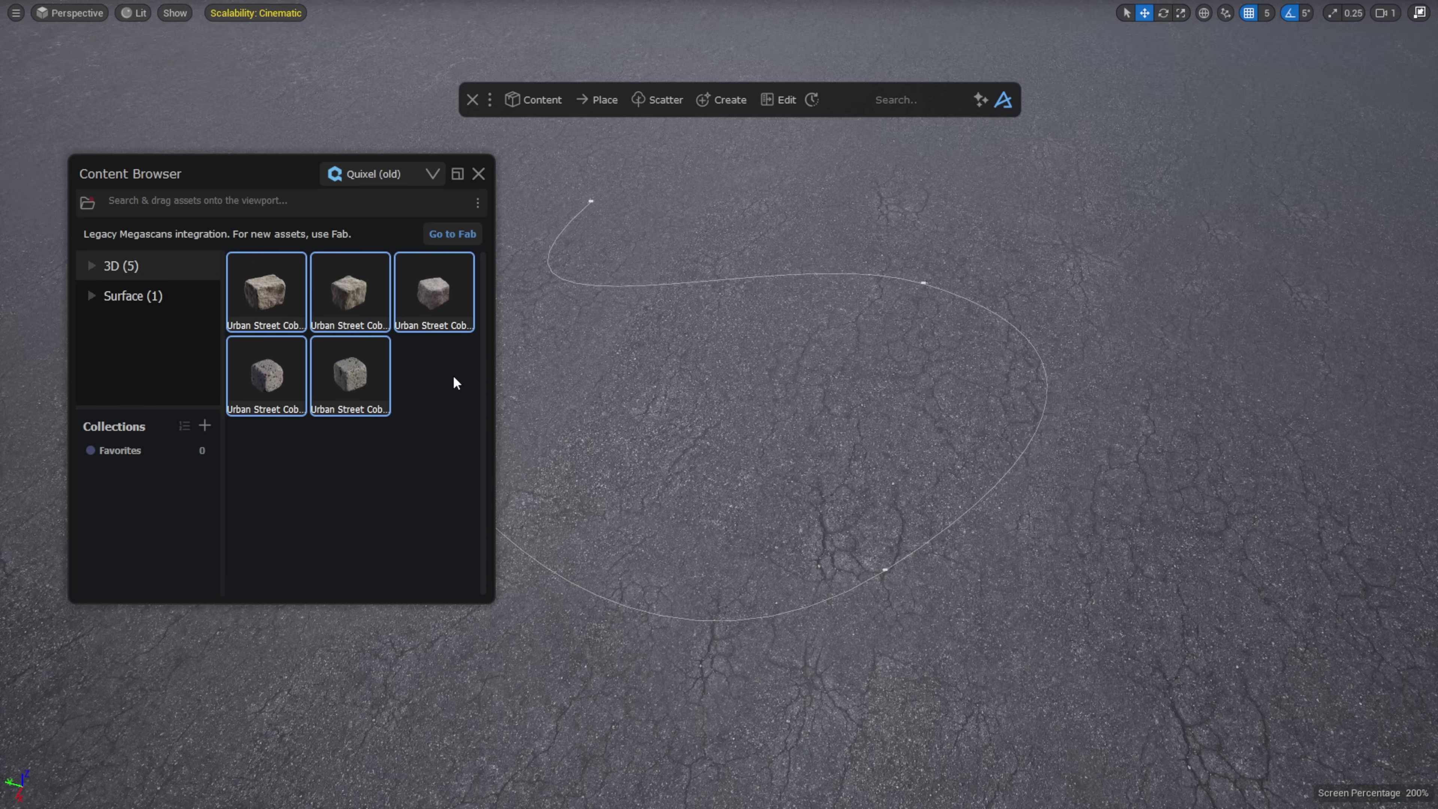
key(ctrl+a)
drag(443, 322, 686, 373)
click(686, 420)
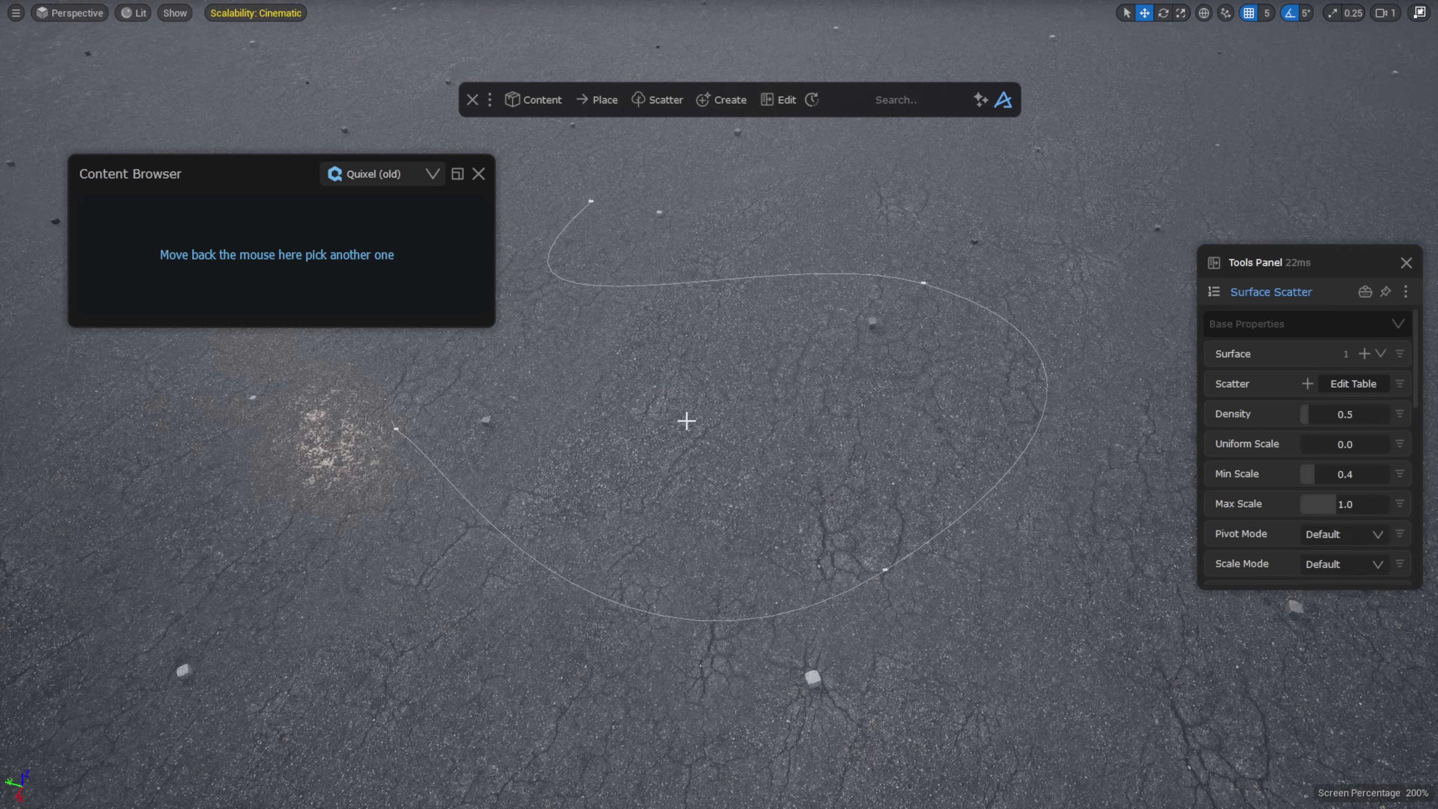
Step: Close the asset library and set the Surface Scatter's Density to 5.0 and Min Scale to 1.0
click(475, 174)
drag(1306, 411, 1394, 411)
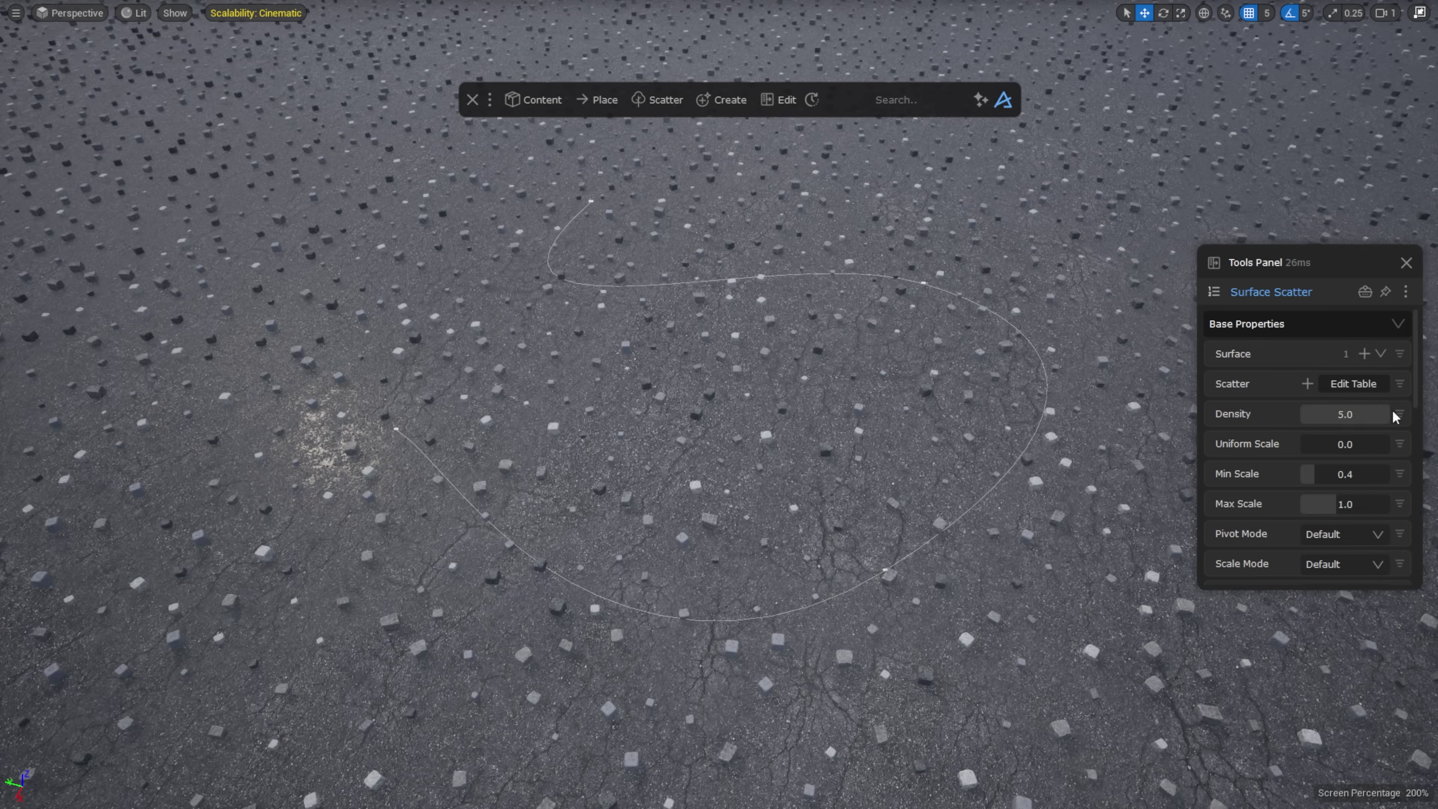
text(1)
key(Return)
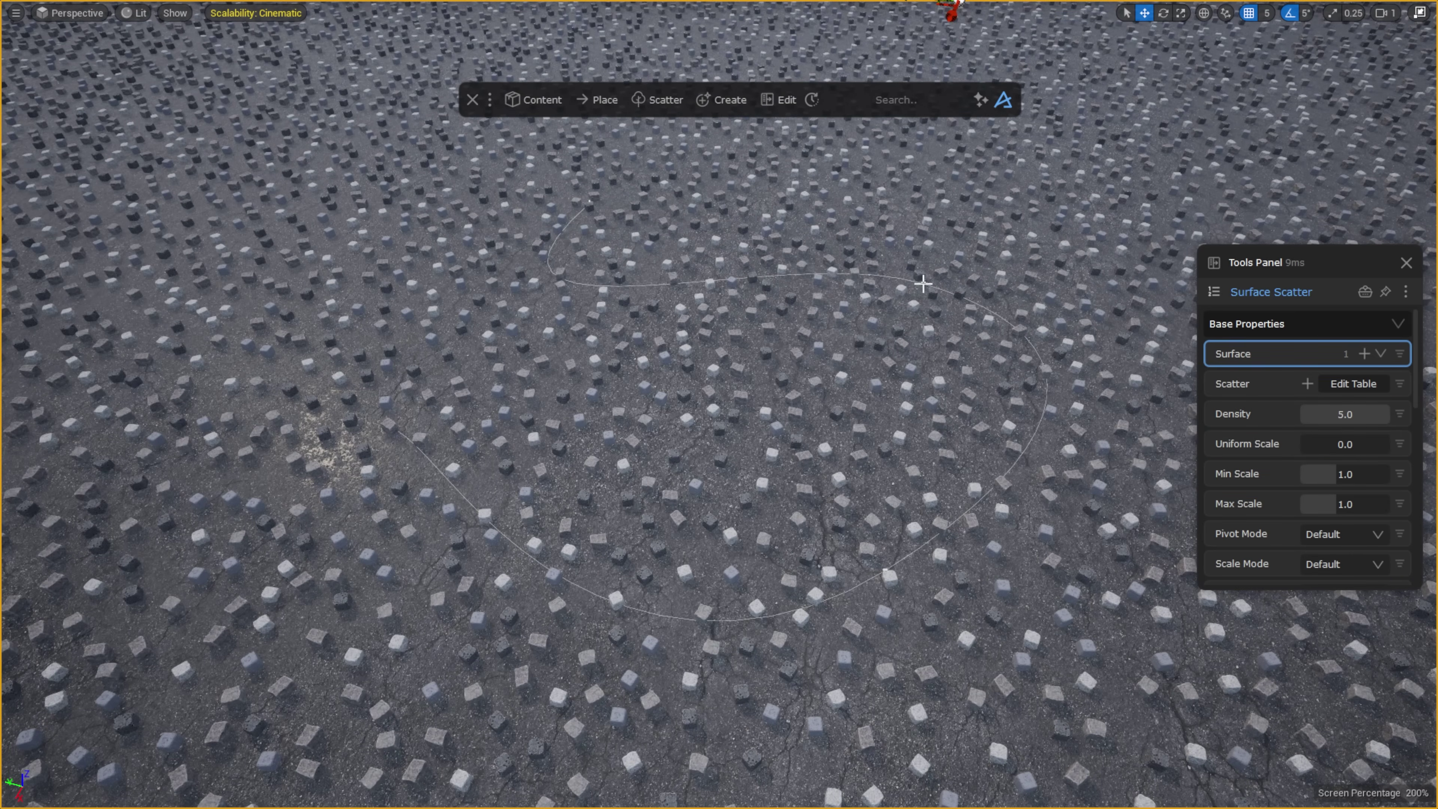
Step: Add the spline to the scatter's Proximity Mask with Distance 175 and invert the mask to keep stones only along the spline
click(1220, 384)
scroll(1320, 386, down, 5)
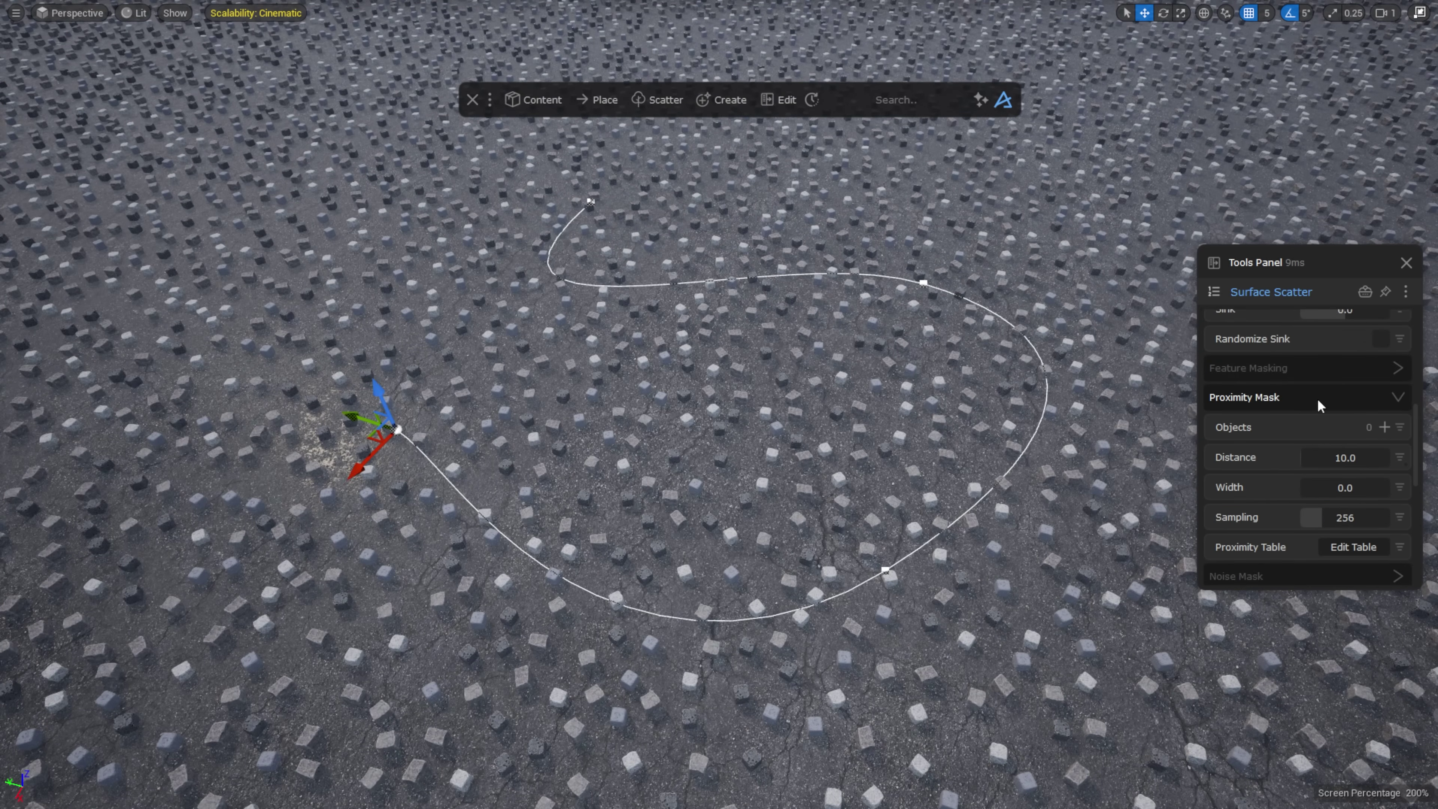
click(1386, 427)
drag(1357, 457, 1317, 461)
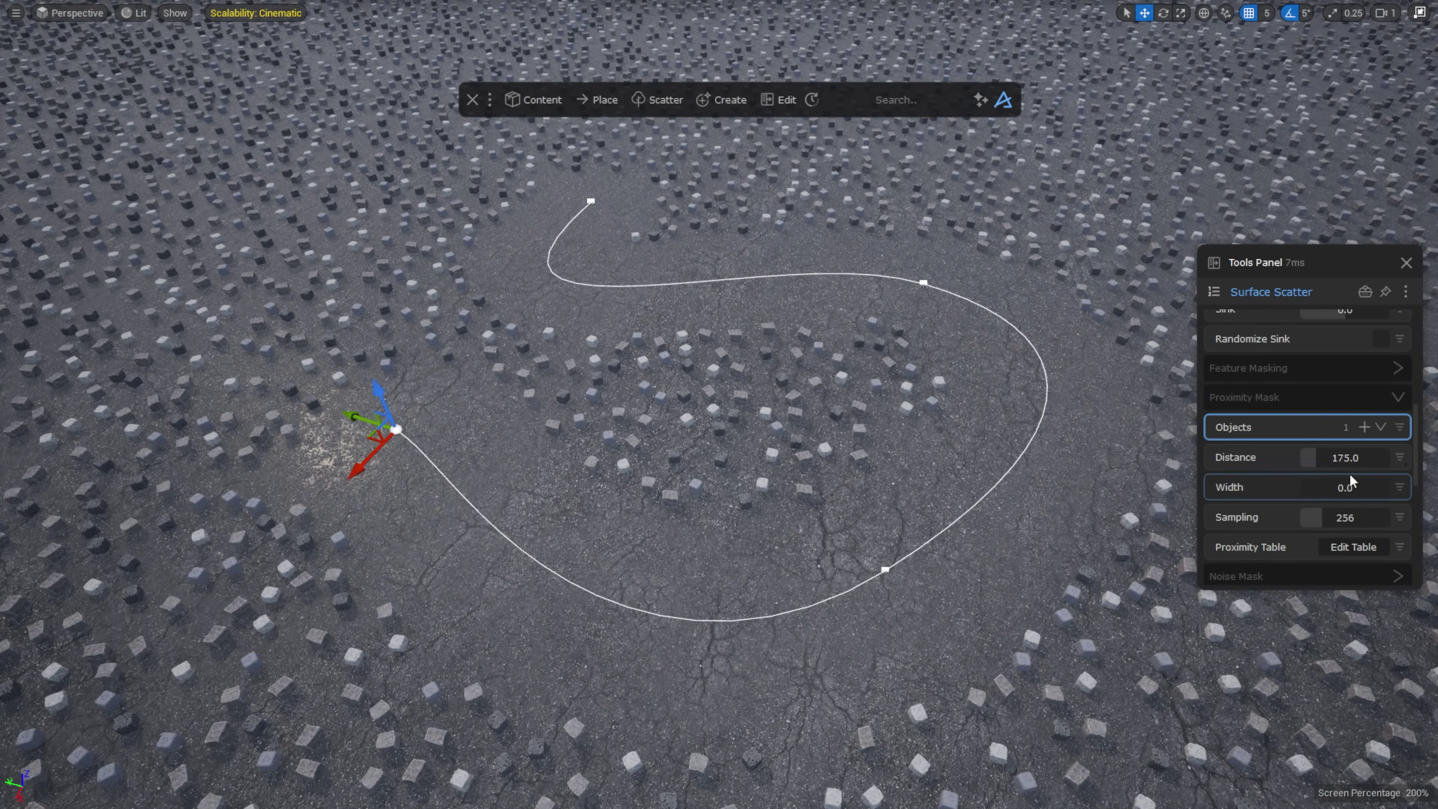
click(1401, 458)
click(1315, 553)
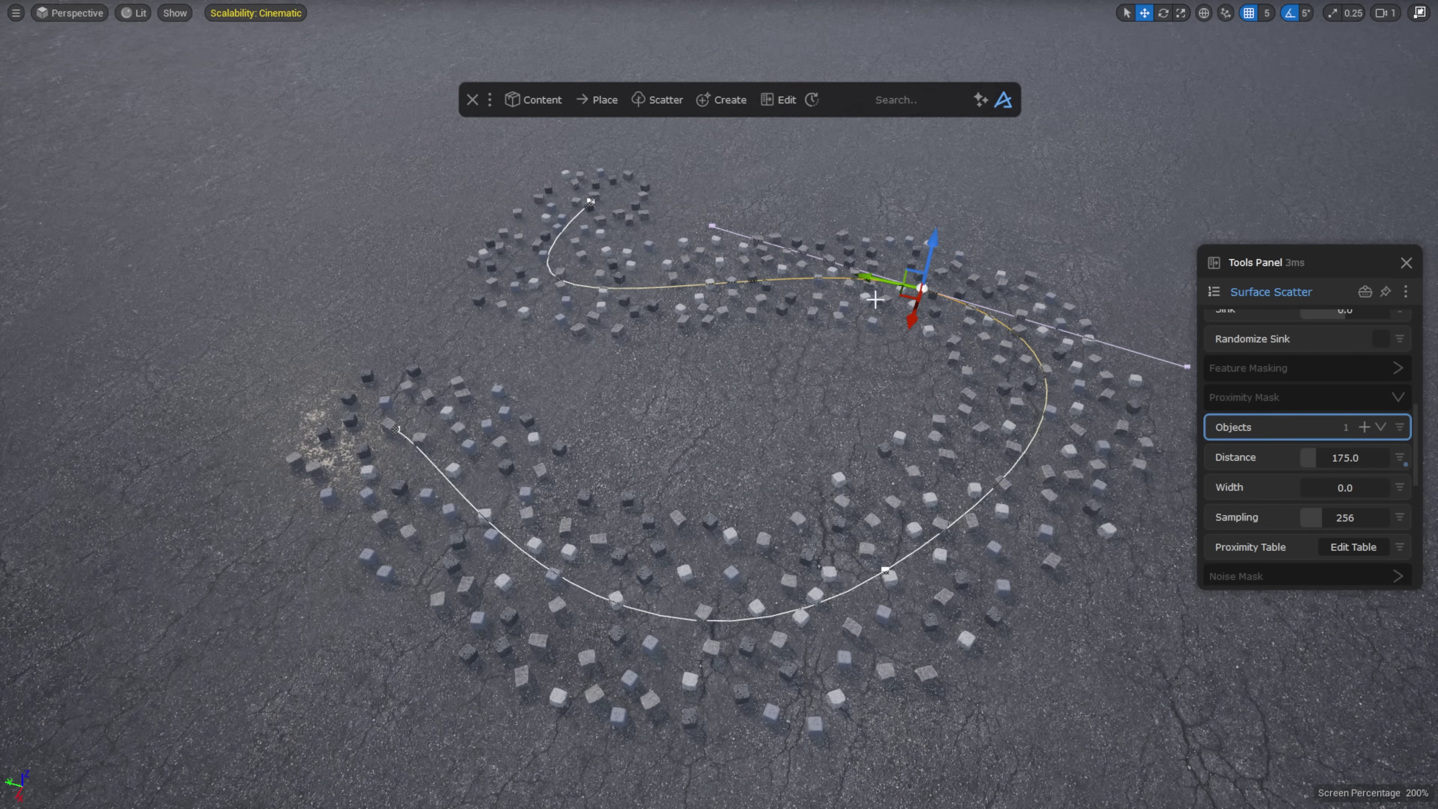
Step: Reshape the cobblestone path by moving a spline point's tangent handle, and close the Surface Scatter settings
mouse_move(711, 223)
mouse_down()
mouse_move(815, 141)
mouse_move(702, 244)
mouse_up()
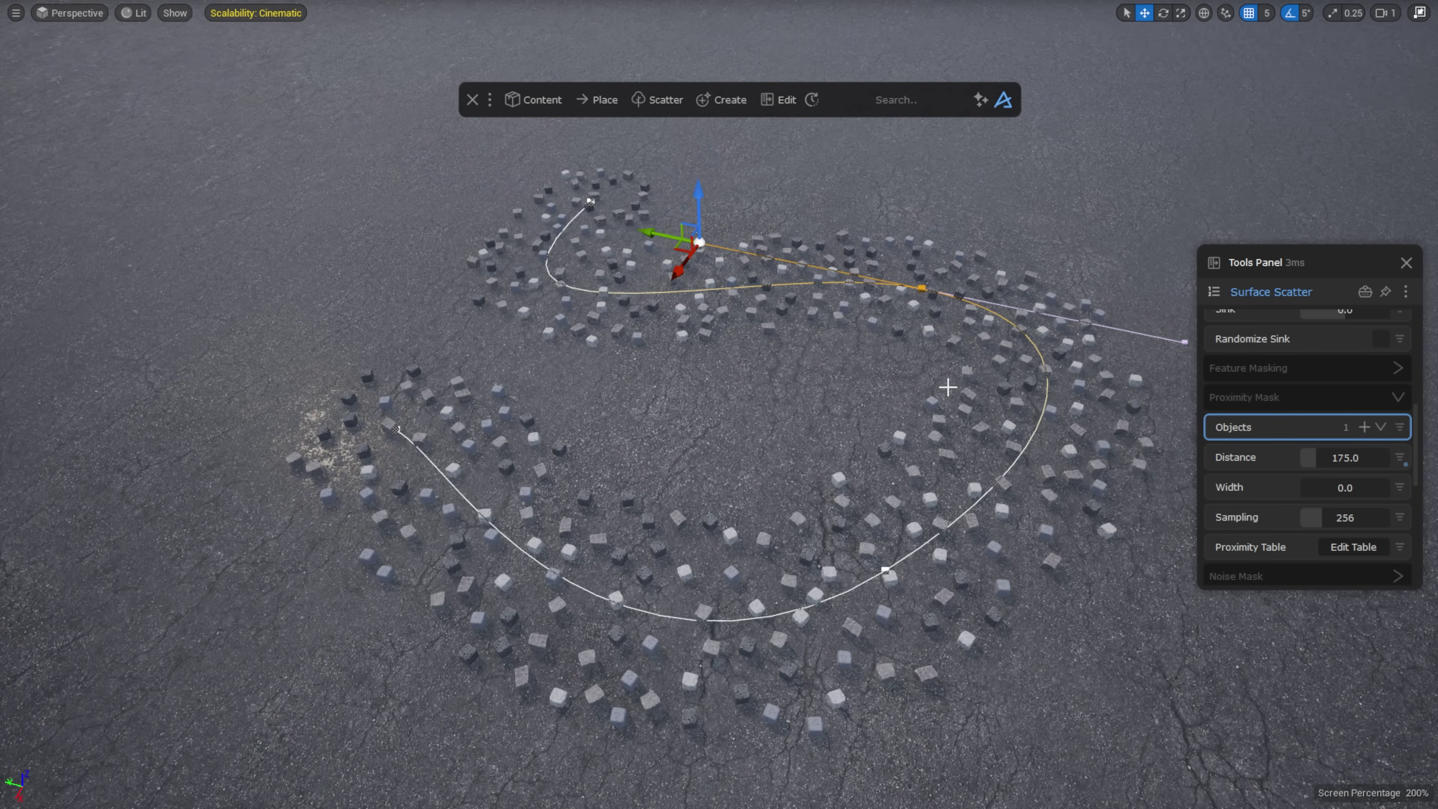
click(1410, 256)
key(Escape)
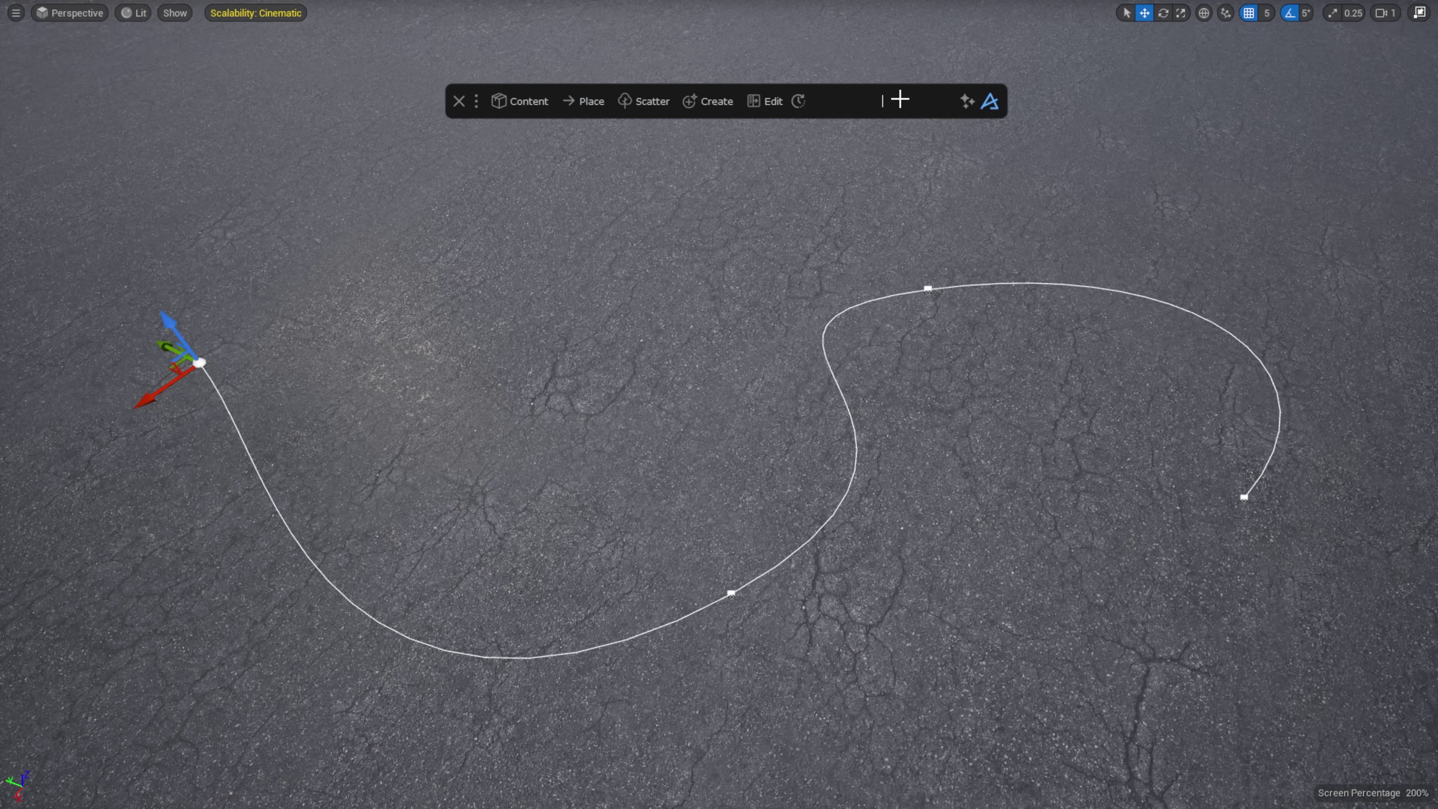
Step: Apply a Mesh Pattern to the selected spline with the Bricks preset and a Tile Scale of 61.67
text(mesh)
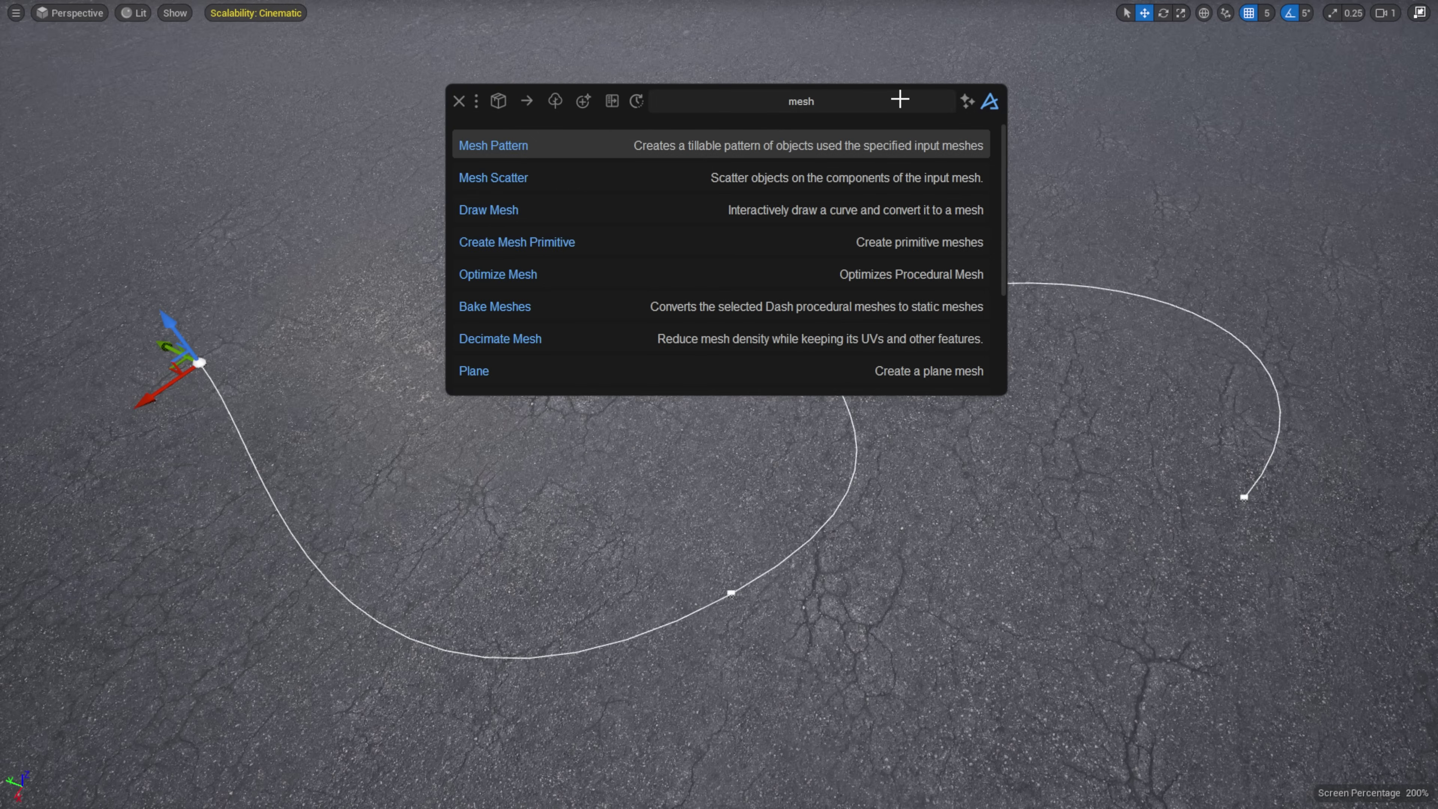
click(681, 141)
drag(1327, 250, 1027, 245)
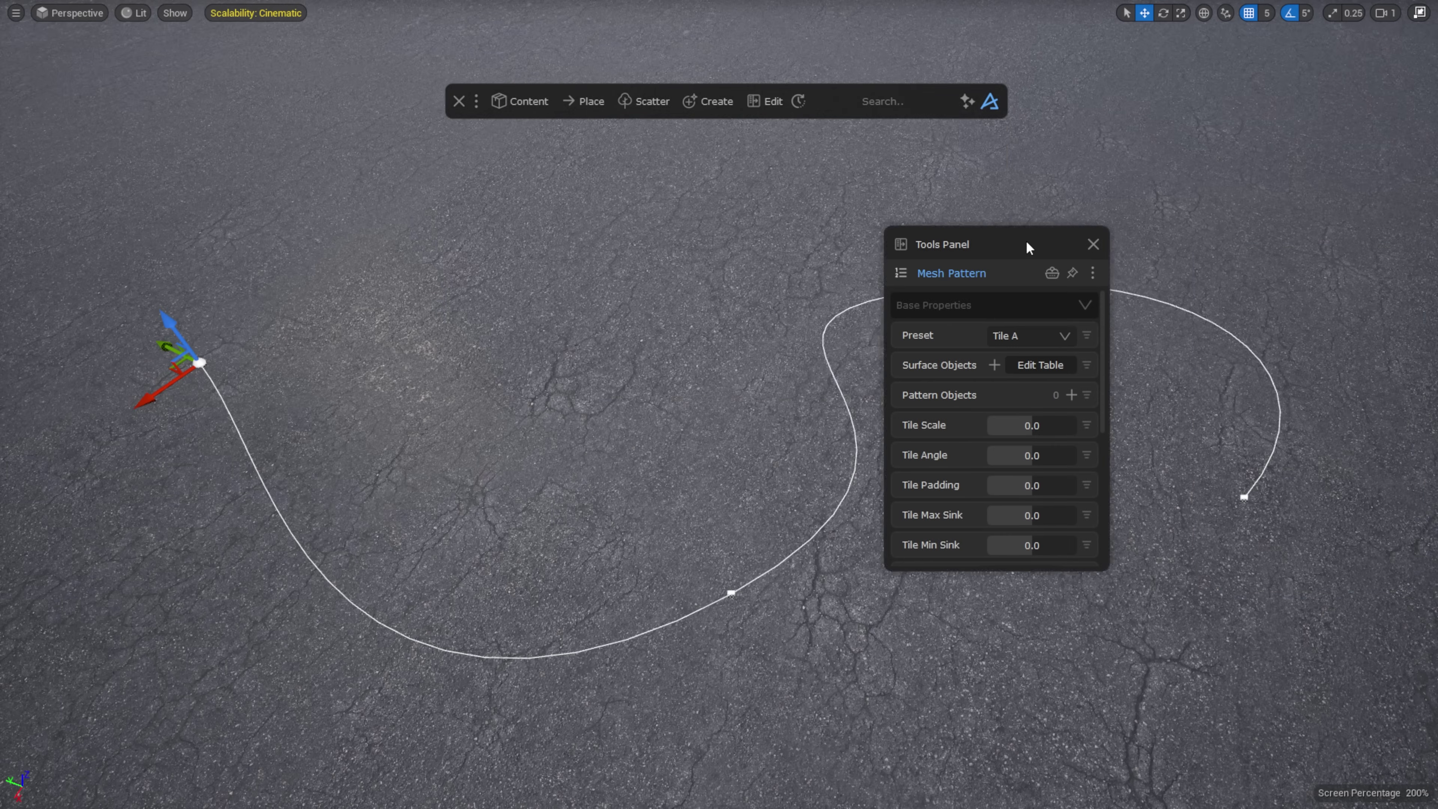
click(1037, 326)
click(1048, 636)
drag(1049, 414, 1068, 402)
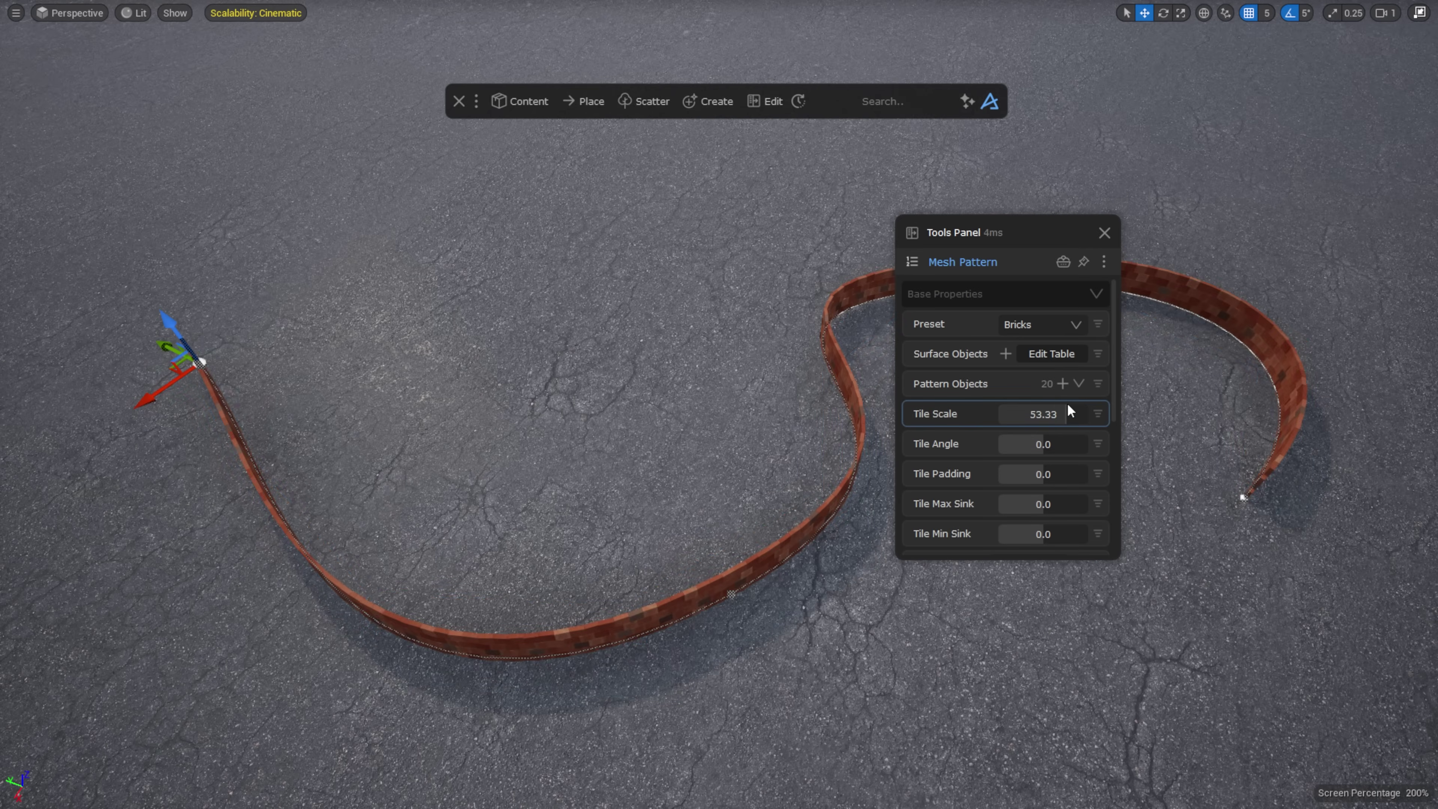
Step: Reshape the brick wall by moving its spline's points and tangents, and switch the viewport to game view
click(732, 594)
mouse_move(702, 576)
mouse_down()
mouse_move(645, 549)
mouse_move(687, 571)
mouse_up()
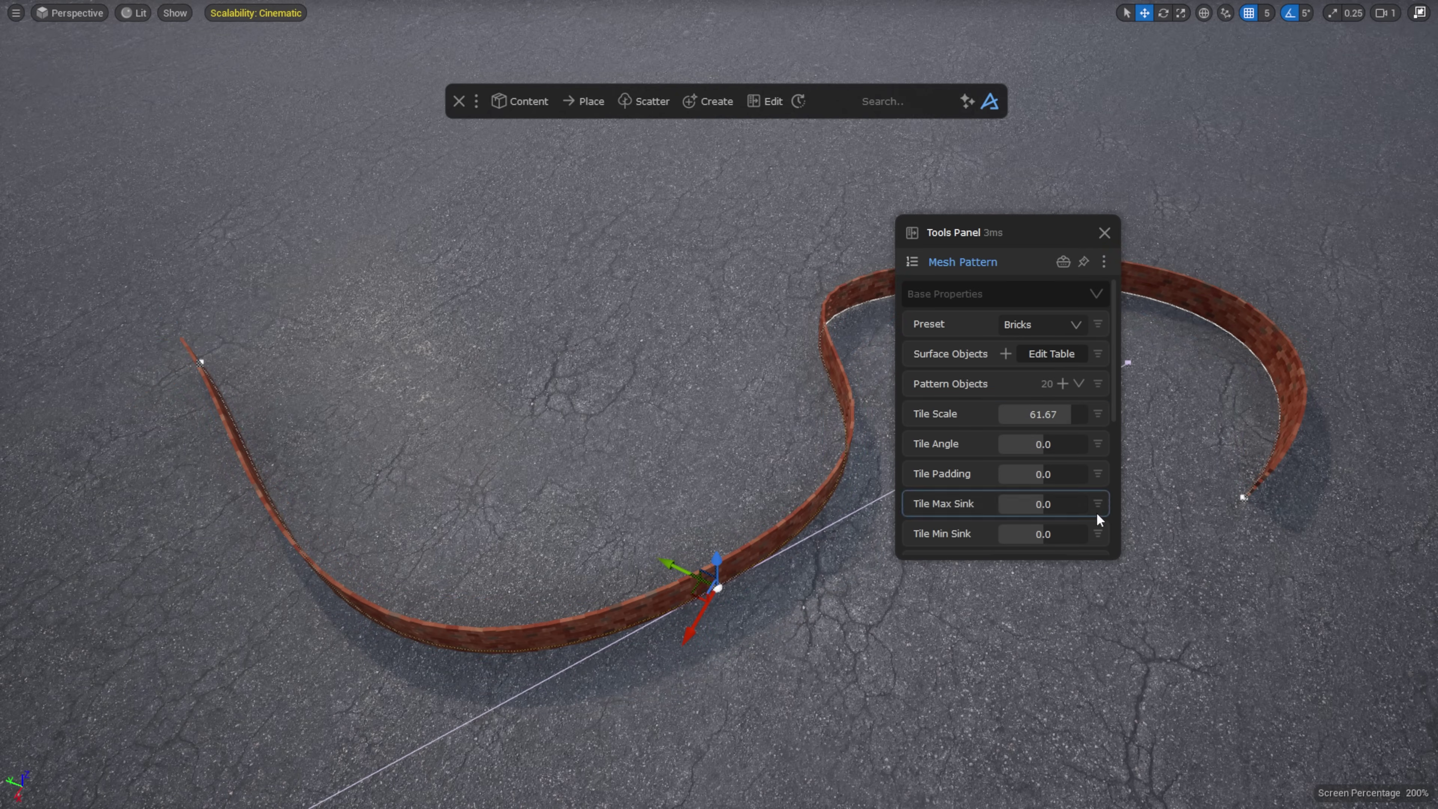
click(199, 363)
drag(164, 387, 254, 329)
click(432, 459)
drag(406, 484, 266, 530)
right_drag(267, 530, 546, 431)
click(561, 422)
mouse_move(523, 430)
mouse_down()
mouse_move(665, 453)
mouse_move(505, 437)
mouse_move(512, 426)
mouse_up()
click(681, 283)
drag(636, 287, 675, 311)
key(g)
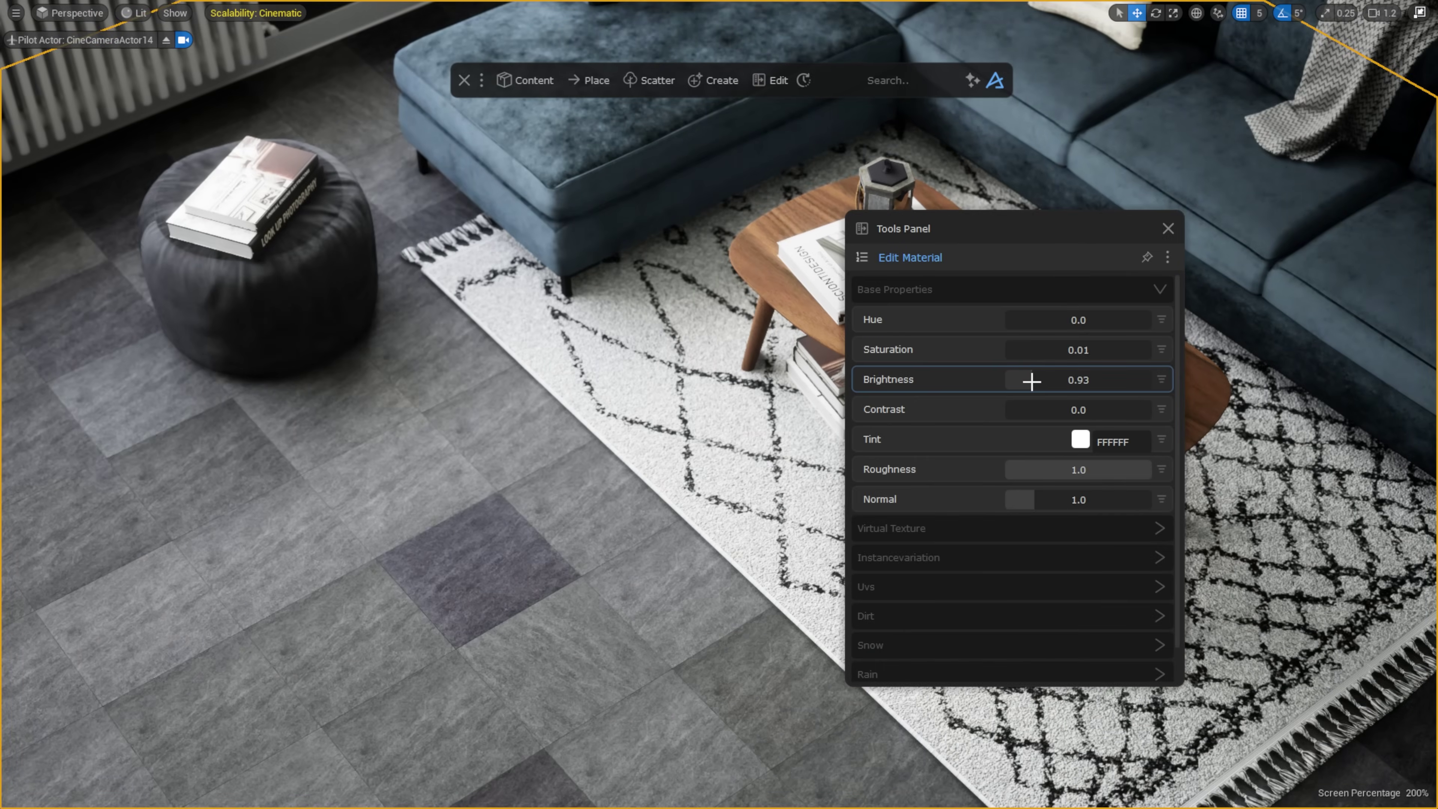
Step: Vary the tiled floor material's Brightness, raising it to about 1.52 at 1/4 slider intensity and lowering it again
drag(1032, 382, 1094, 375)
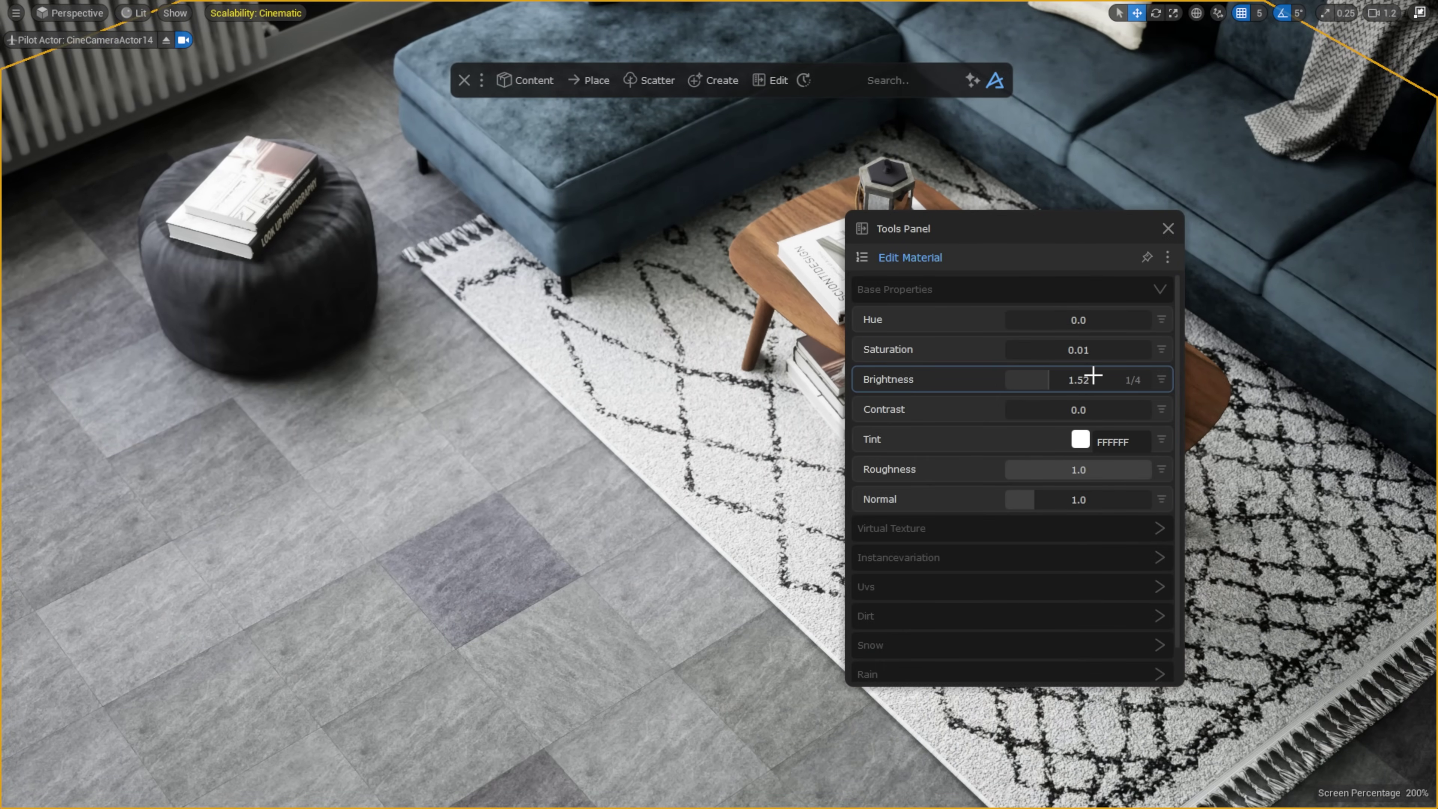
drag(1225, 359, 1006, 366)
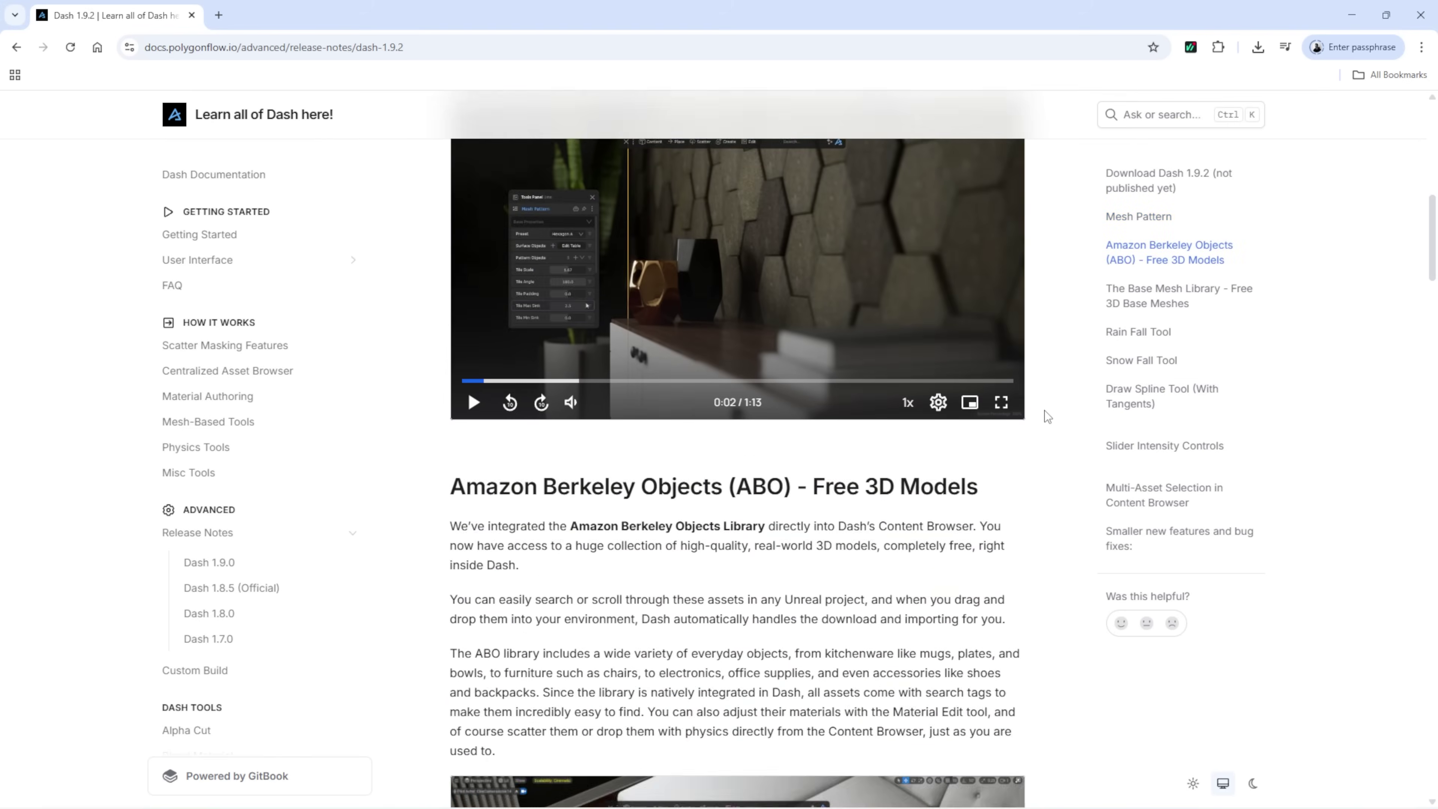
Step: Switch to the web browser and review the Amazon Berkeley Objects and Base Mesh Library sections of the Dash 1.9.2 release notes
scroll(1045, 410, down, 15)
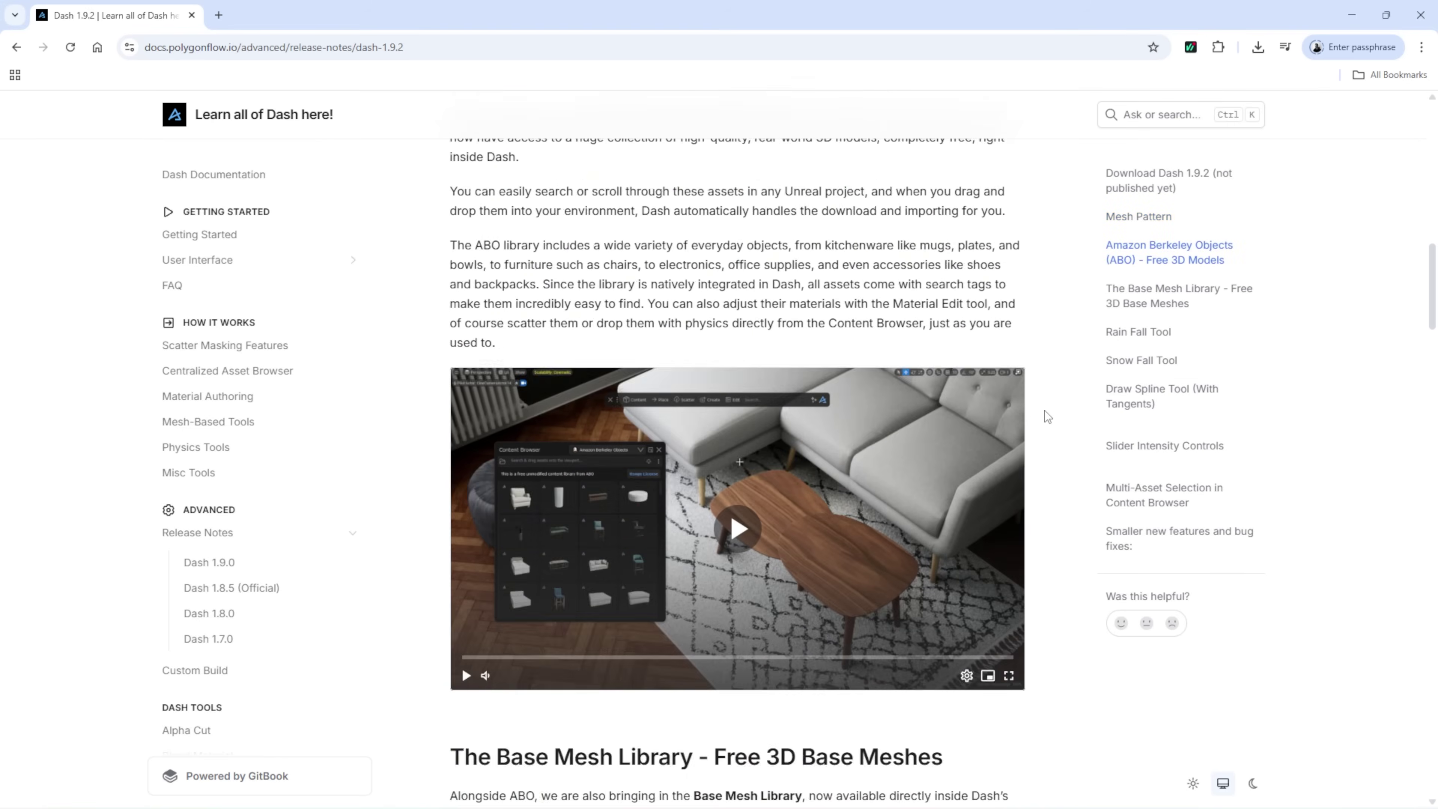
scroll(1045, 410, down, 15)
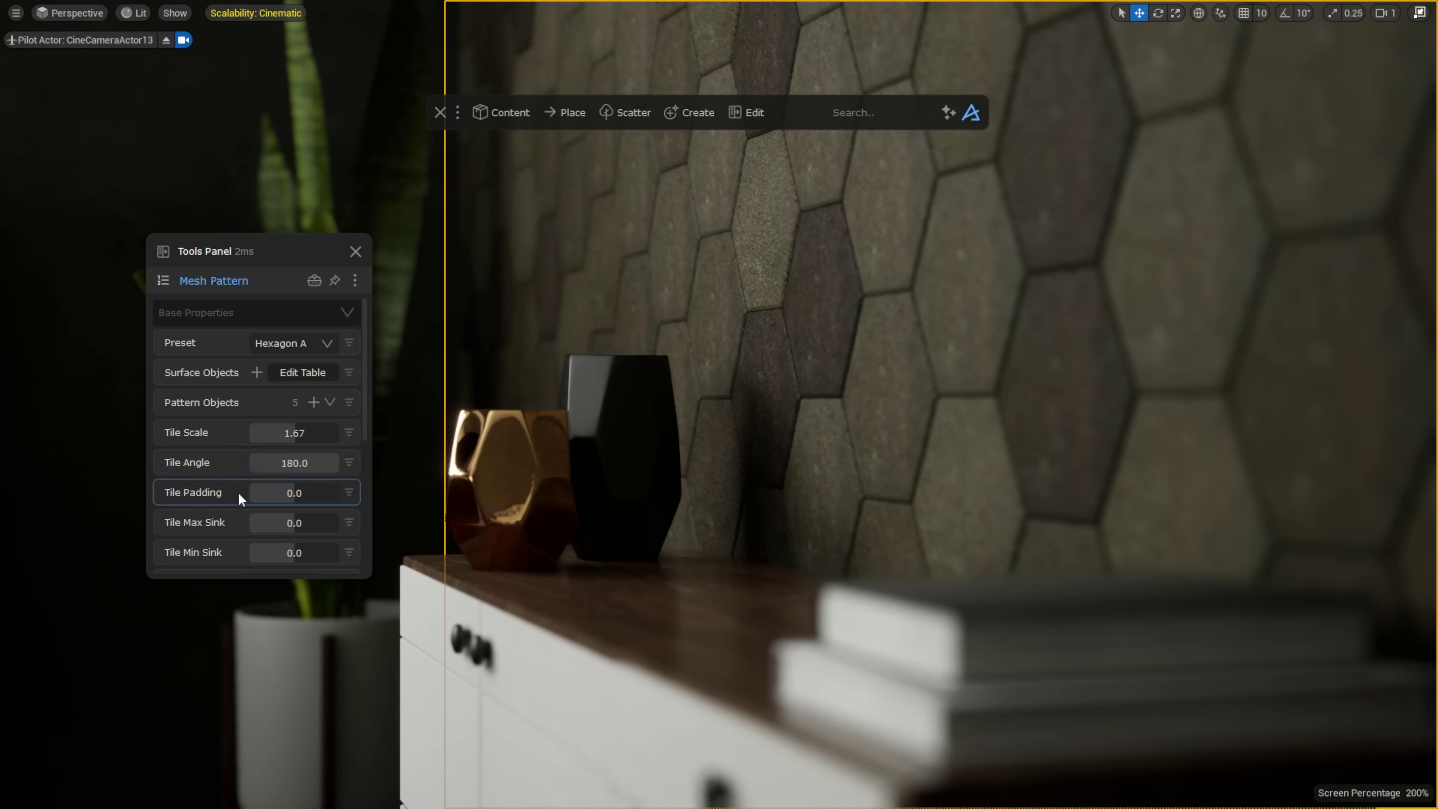
Step: Raise the Tile Max Sink of the Hexagon A wall pattern in Unreal Engine
drag(284, 523, 330, 516)
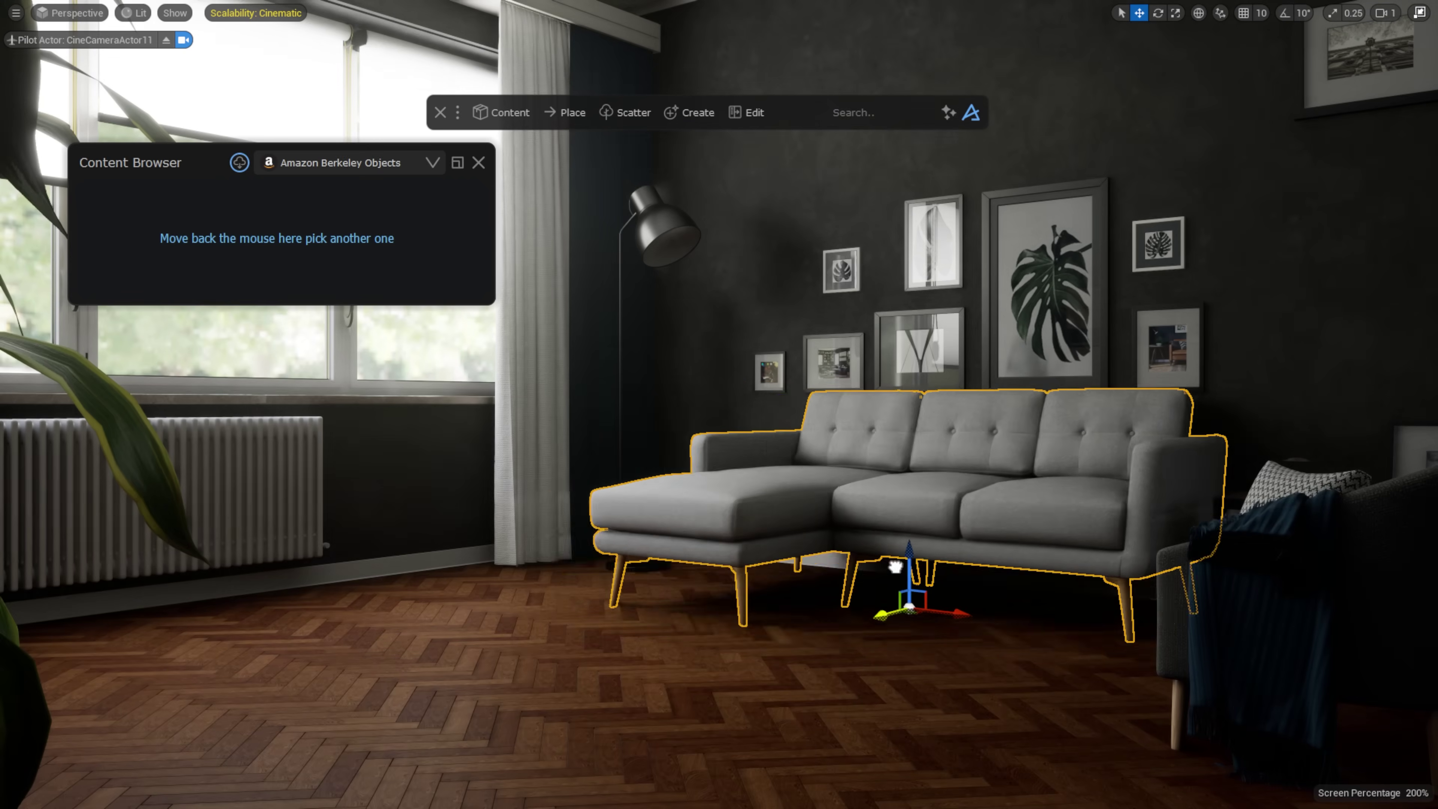
Step: Move the grey sectional sofa toward the curtains, and place a patterned rug and wooden coffee table from Amazon Berkeley Objects before it
drag(909, 592, 742, 598)
click(562, 659)
click(546, 684)
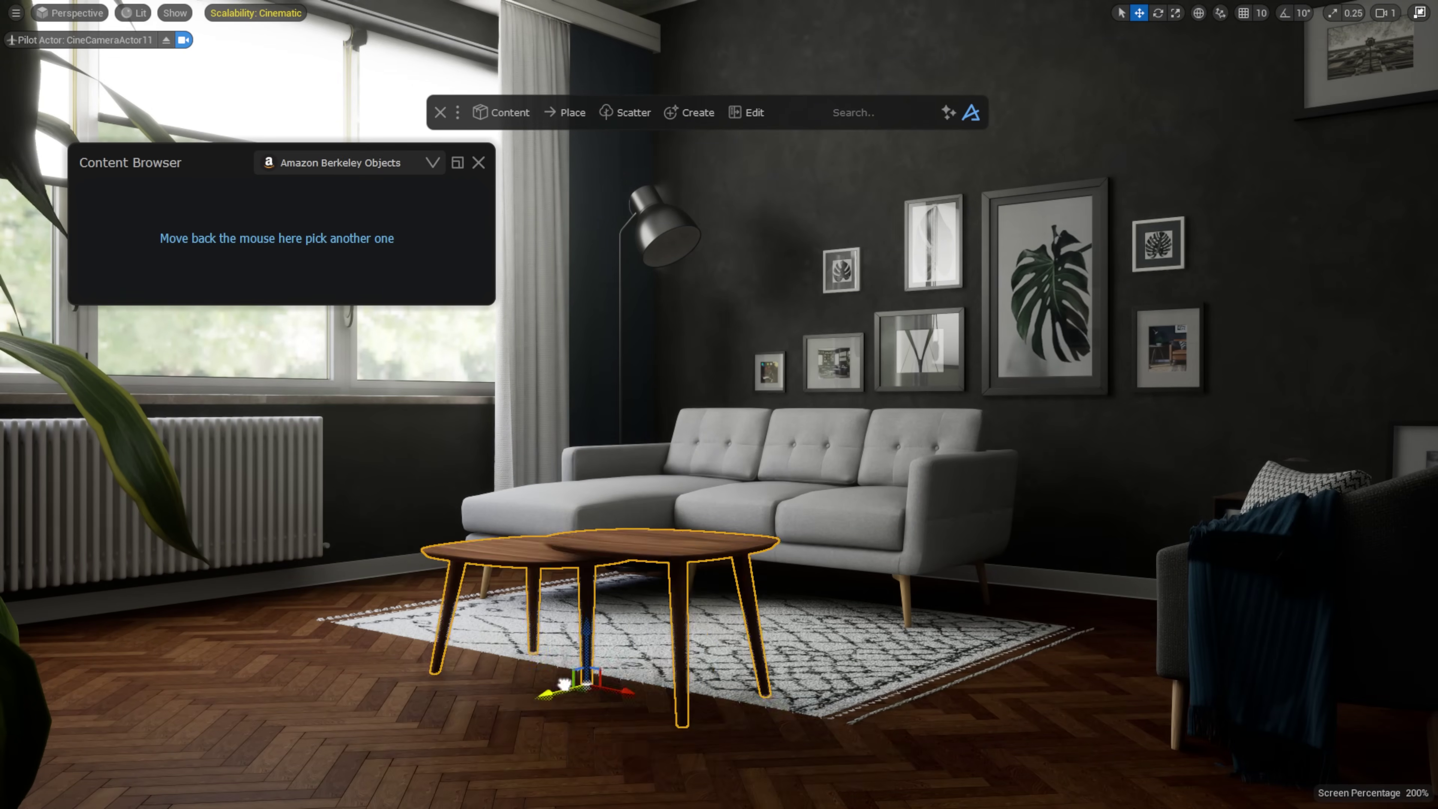